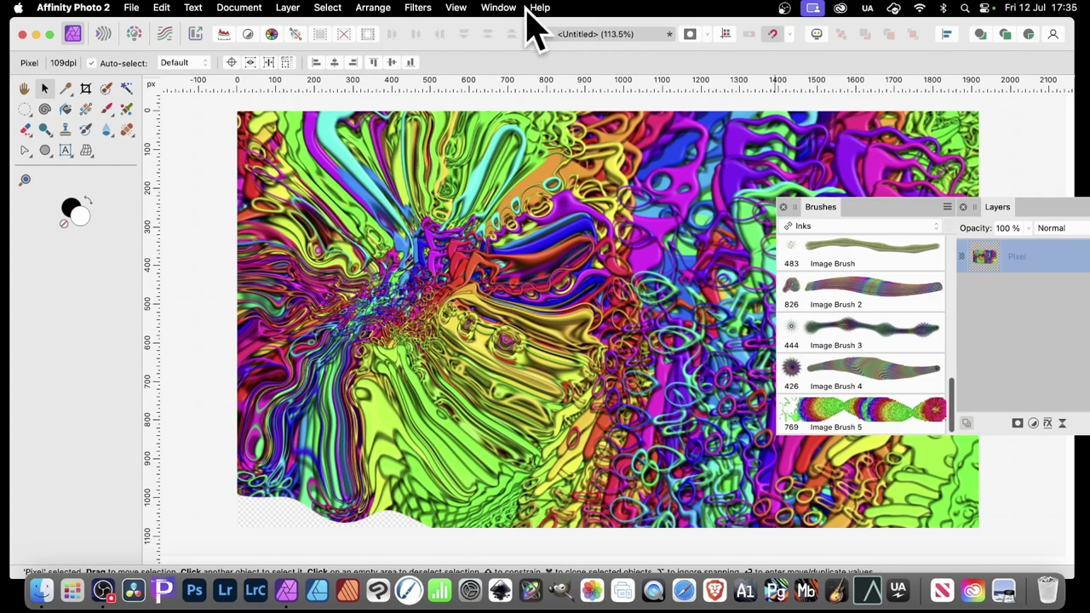
# - Delete the existing artwork layer and choose the Comics G Pen from the Inks brushes for the Paint Brush Tool
pyautogui.press('Delete')
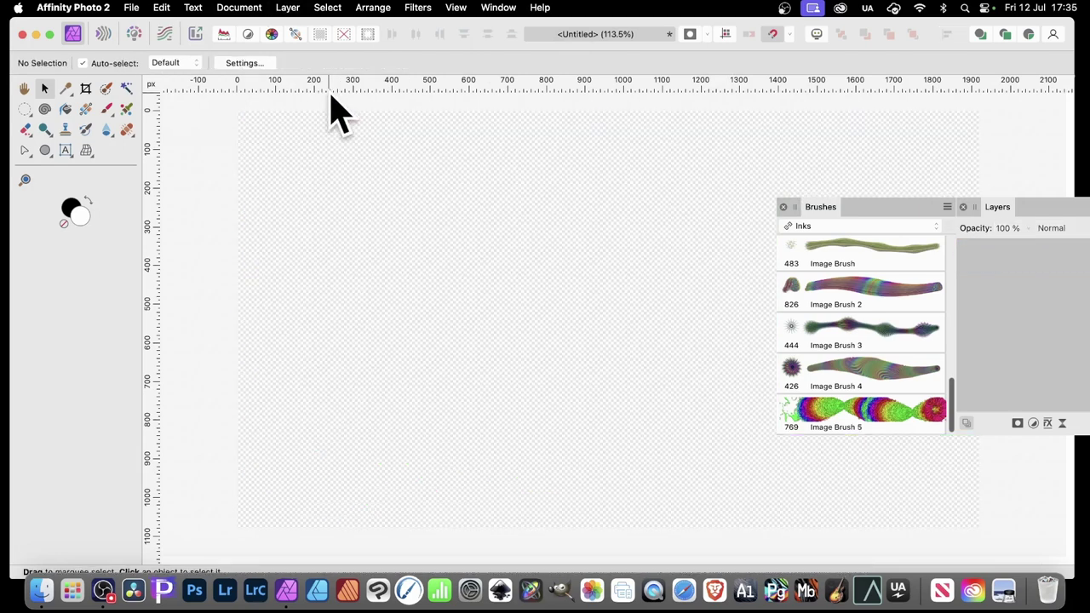
pyautogui.click(107, 109)
pyautogui.click(167, 114)
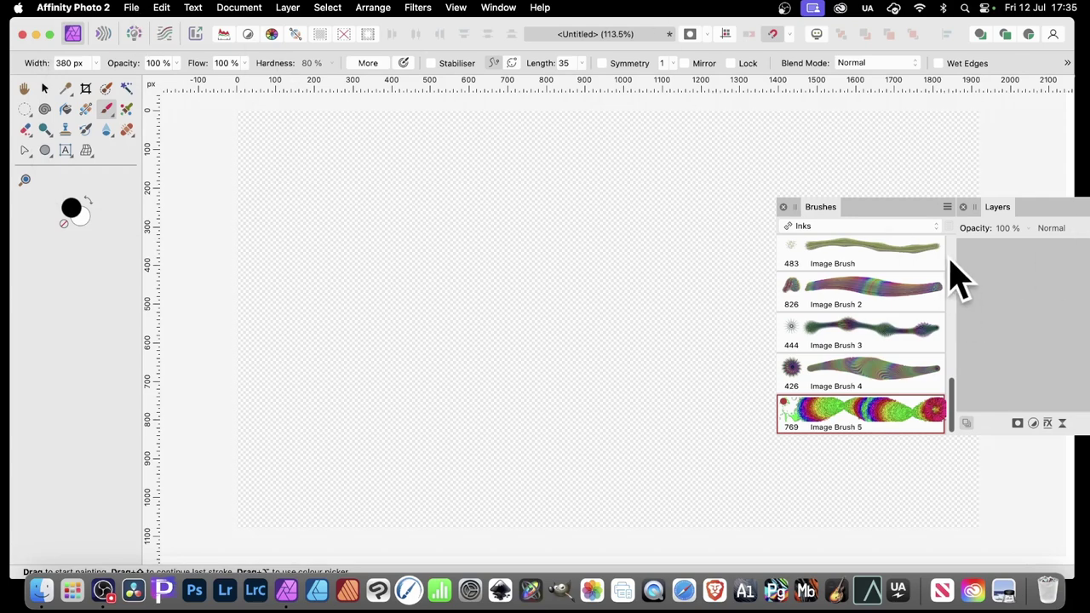
pyautogui.moveTo(950, 390); pyautogui.dragTo(983, 224)
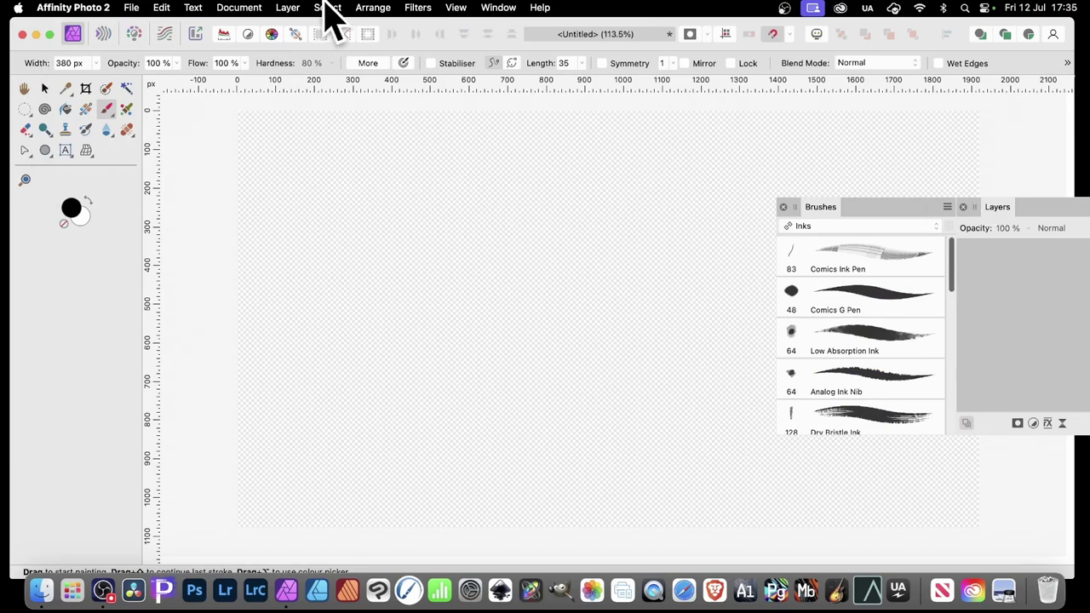
pyautogui.click(511, 11)
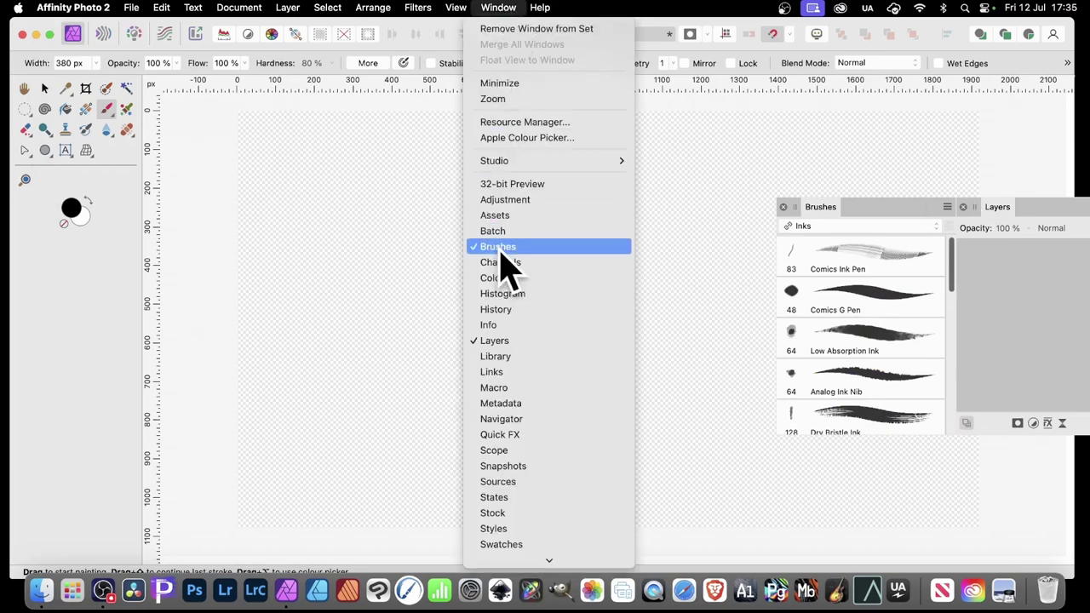
pyautogui.click(888, 296)
pyautogui.click(885, 303)
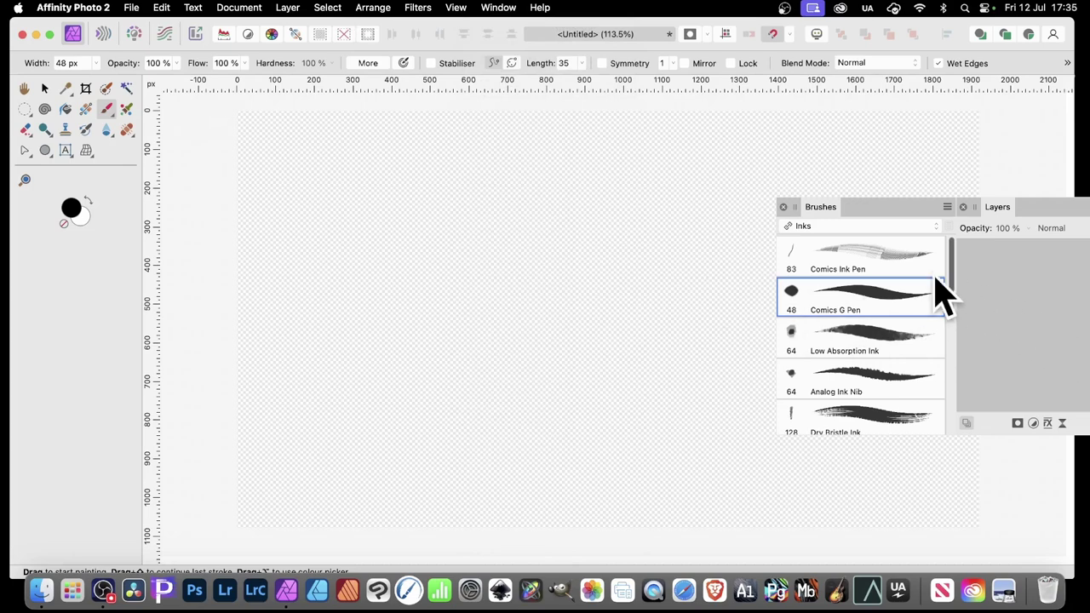
# - Set the foreground colour to a medium red
pyautogui.doubleClick(74, 208)
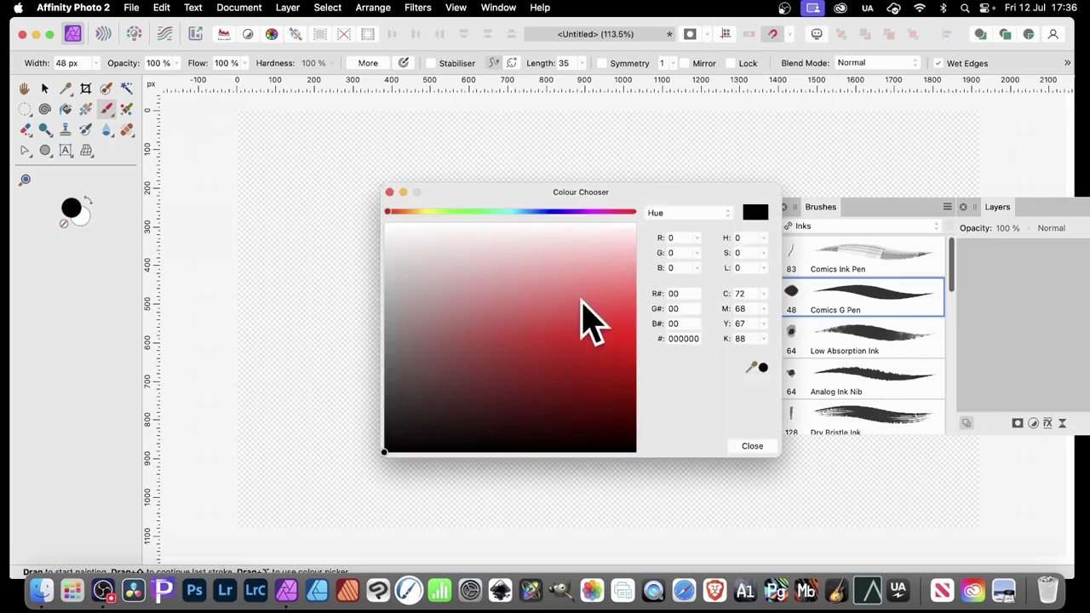
pyautogui.click(583, 329)
pyautogui.click(753, 447)
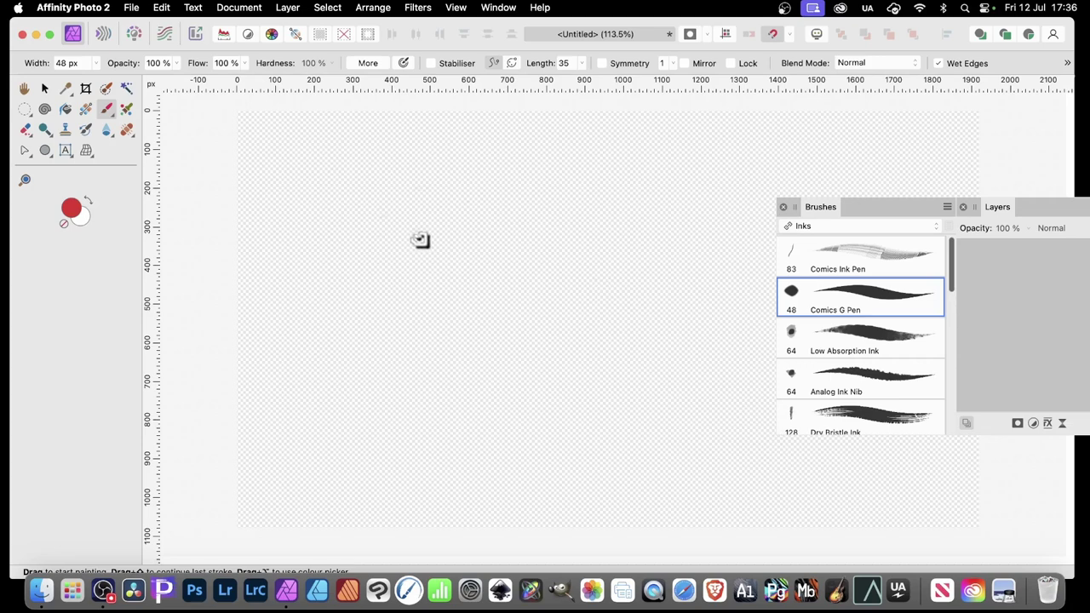
# - Paint a rough round outline freehand on a new pixel layer, with small loops around it, two tails below and short strokes inside
pyautogui.click(421, 236)
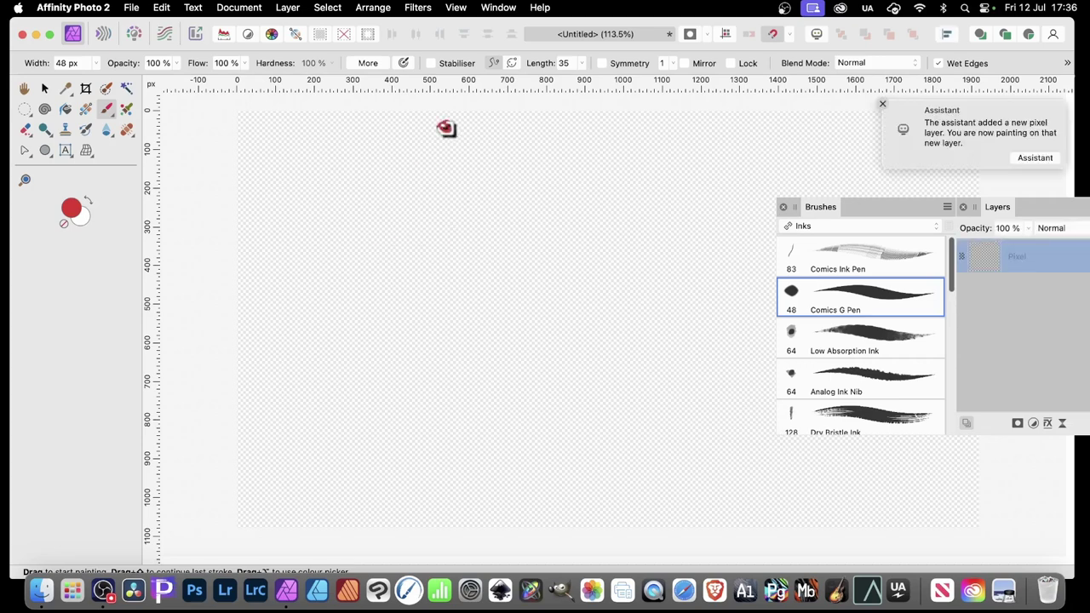
pyautogui.click(107, 112)
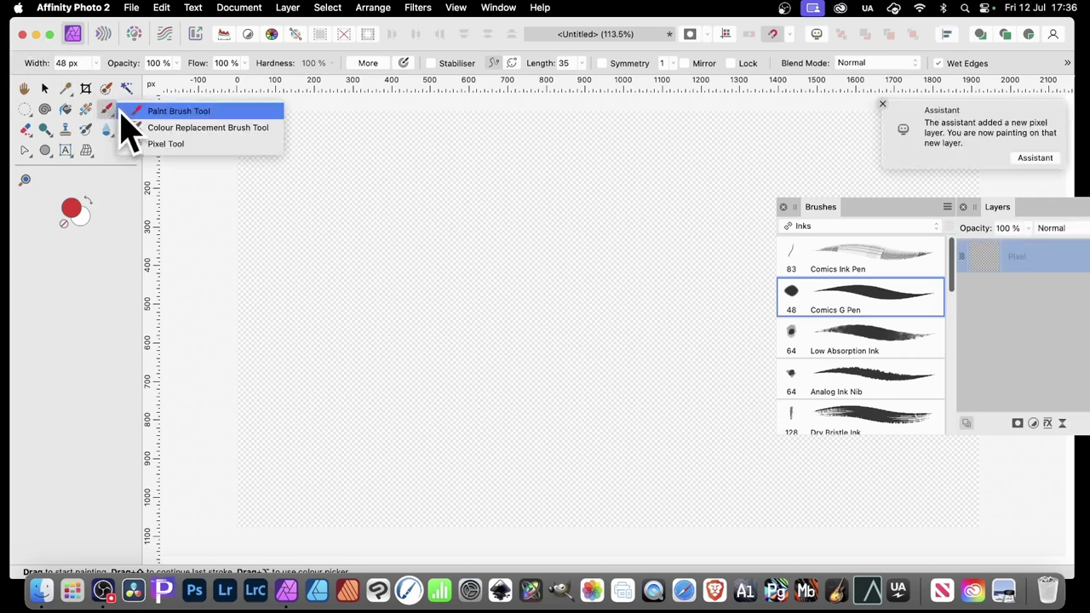
pyautogui.click(133, 113)
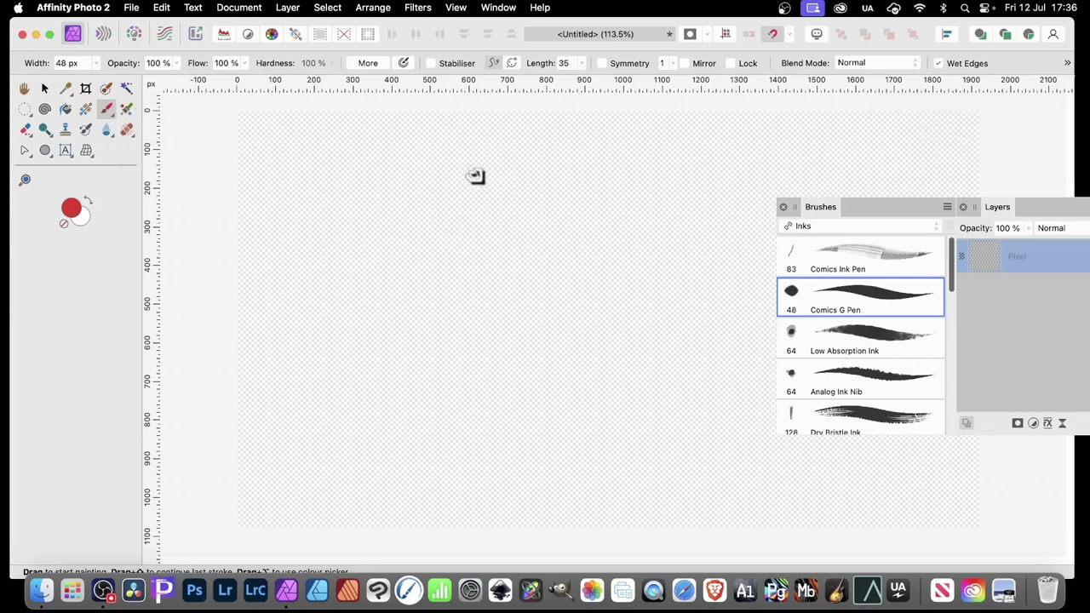
pyautogui.moveTo(403, 213)
pyautogui.mouseDown()
pyautogui.moveTo(511, 185)
pyautogui.moveTo(553, 212)
pyautogui.moveTo(579, 302)
pyautogui.moveTo(572, 383)
pyautogui.moveTo(499, 423)
pyautogui.moveTo(417, 416)
pyautogui.moveTo(361, 352)
pyautogui.moveTo(373, 251)
pyautogui.moveTo(413, 215)
pyautogui.mouseUp()
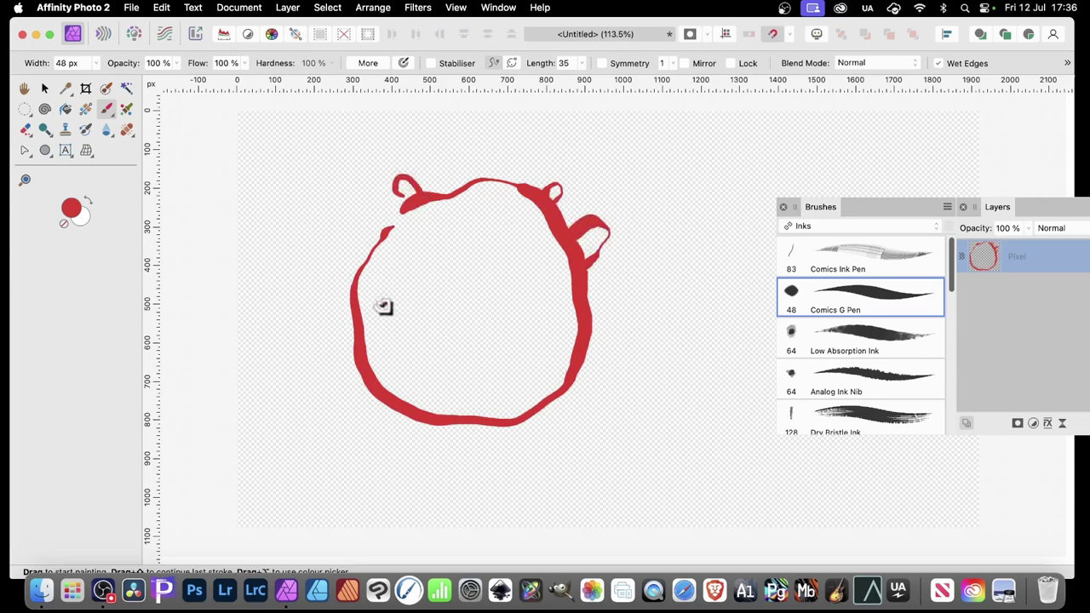
pyautogui.moveTo(355, 305)
pyautogui.mouseDown()
pyautogui.moveTo(333, 324)
pyautogui.moveTo(353, 335)
pyautogui.mouseUp()
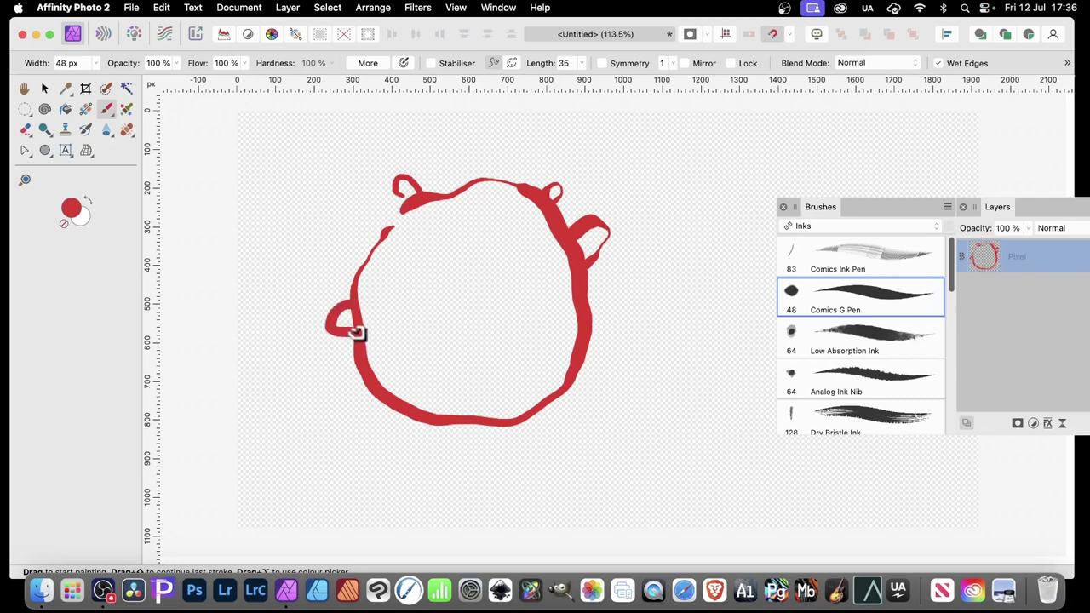
pyautogui.moveTo(408, 417); pyautogui.dragTo(401, 451)
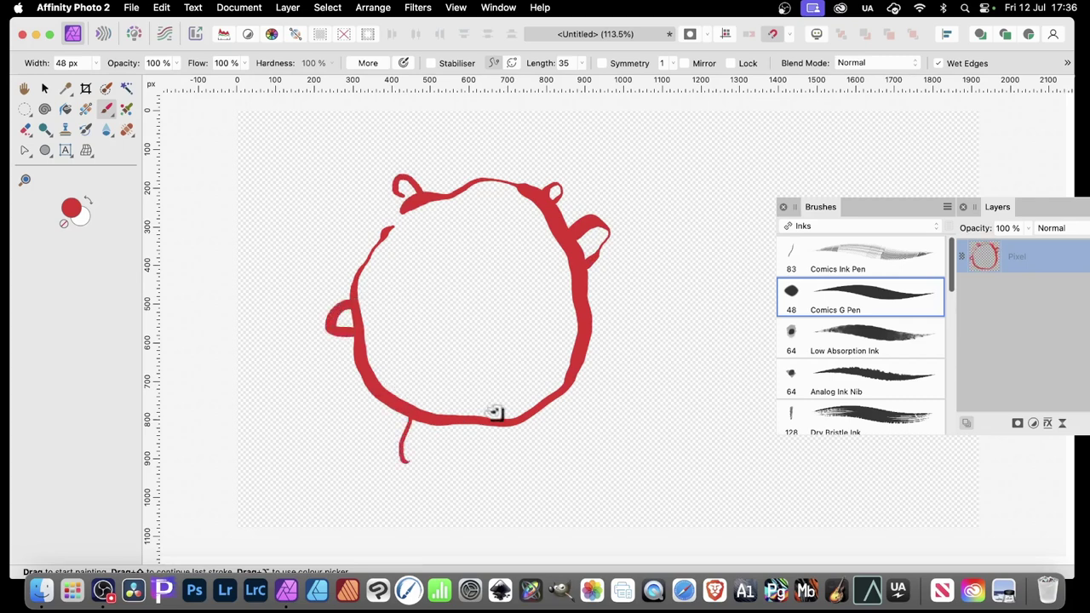
pyautogui.moveTo(505, 424)
pyautogui.mouseDown()
pyautogui.moveTo(531, 455)
pyautogui.moveTo(559, 464)
pyautogui.mouseUp()
pyautogui.moveTo(562, 365); pyautogui.dragTo(516, 347)
pyautogui.moveTo(379, 238); pyautogui.dragTo(448, 248)
pyautogui.moveTo(364, 360); pyautogui.dragTo(433, 310)
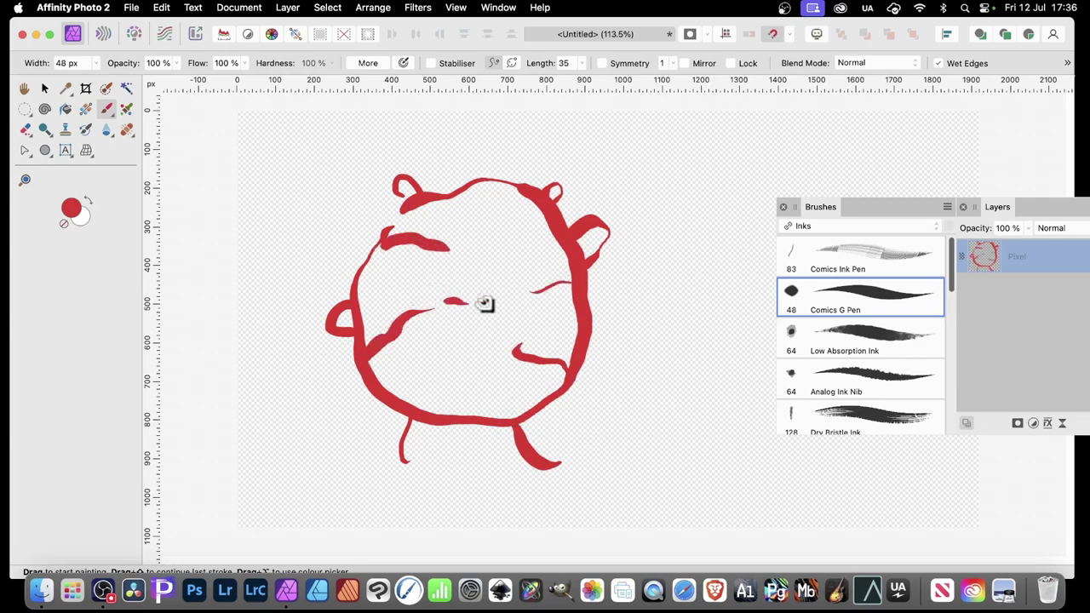
pyautogui.click(44, 87)
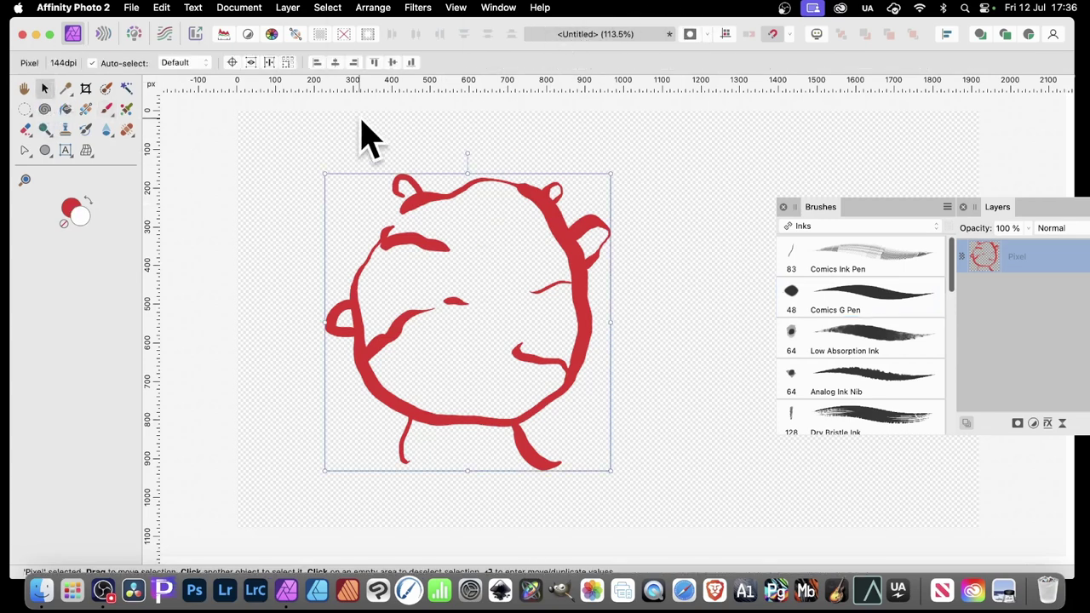
pyautogui.click(418, 9)
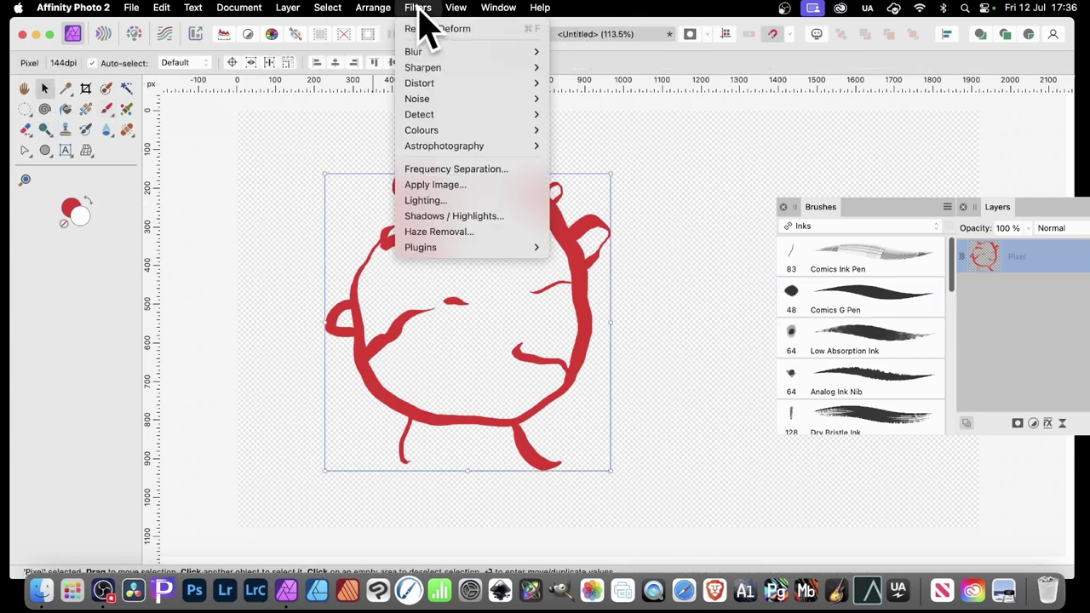
pyautogui.moveTo(432, 85)
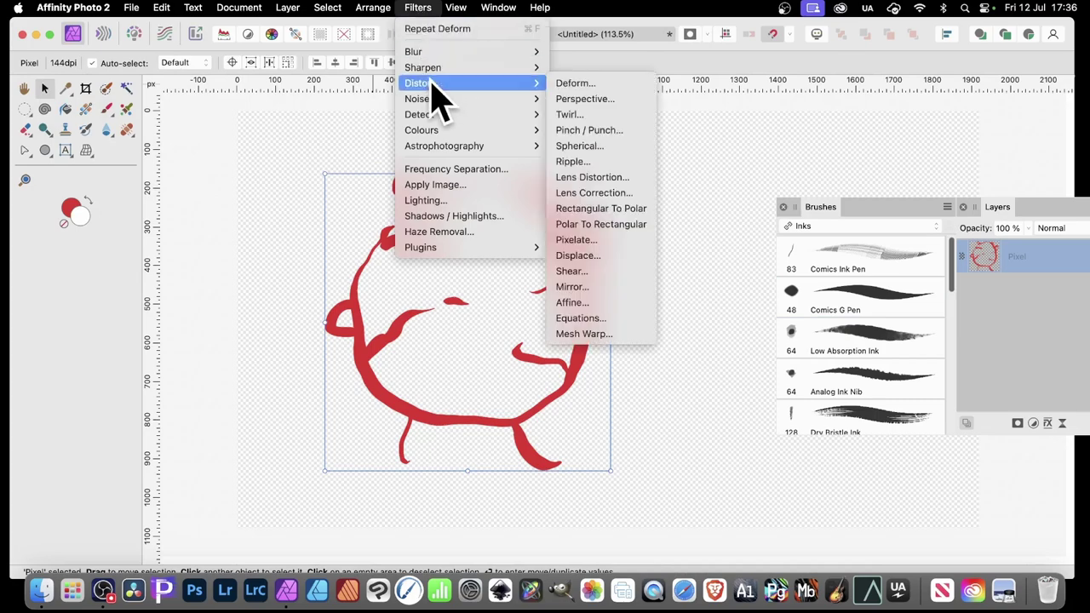
pyautogui.click(604, 85)
pyautogui.moveTo(950, 460); pyautogui.dragTo(691, 276)
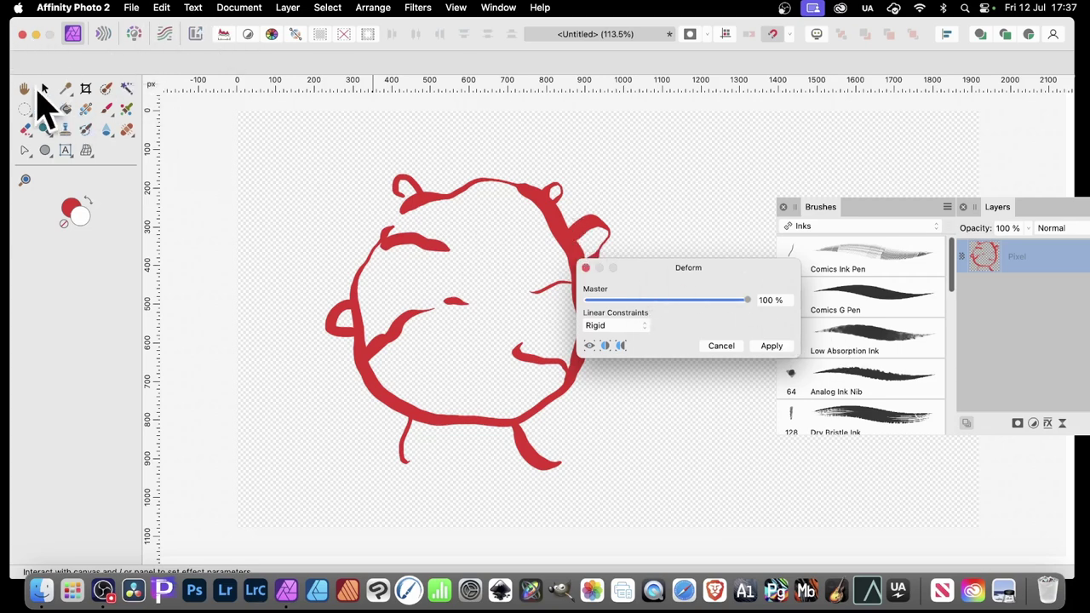
pyautogui.click(720, 345)
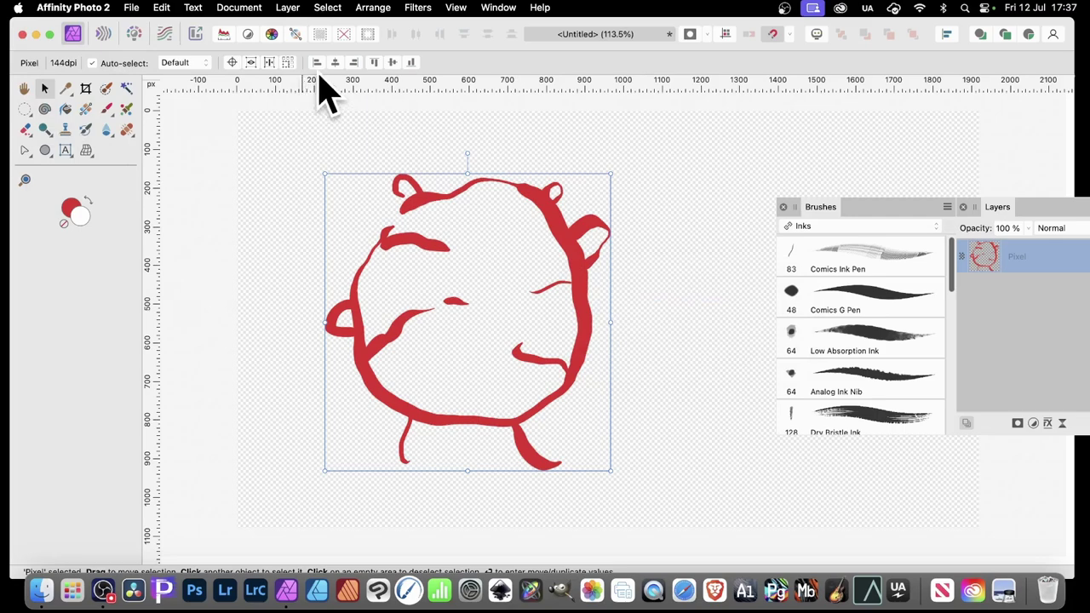
# - Start the Deform filter on the painted layer and pin the round outline with 14 control points spaced along the stroke
pyautogui.click(417, 7)
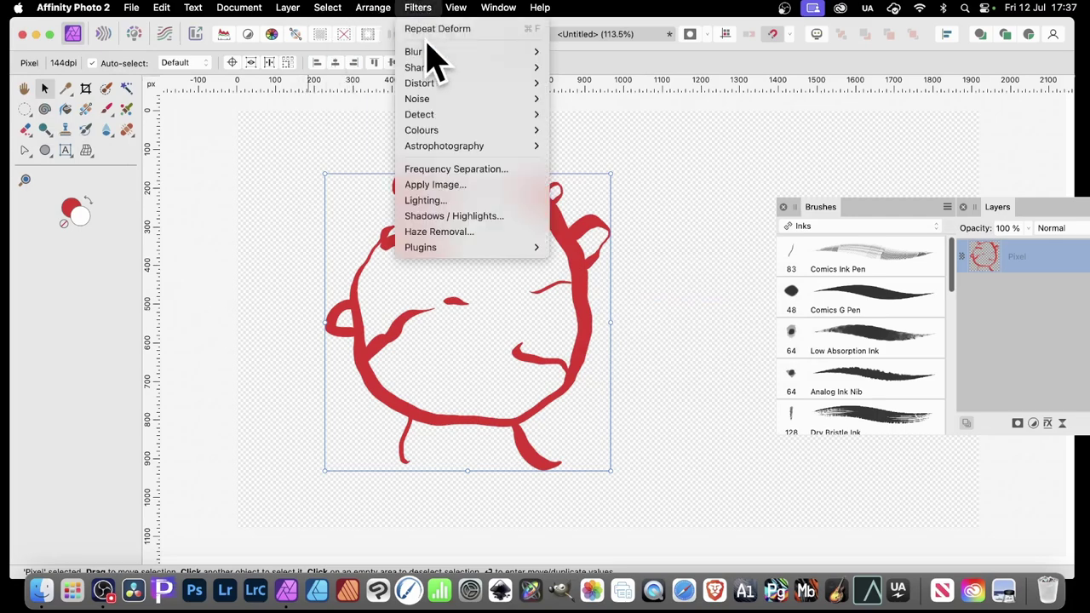
pyautogui.moveTo(533, 85)
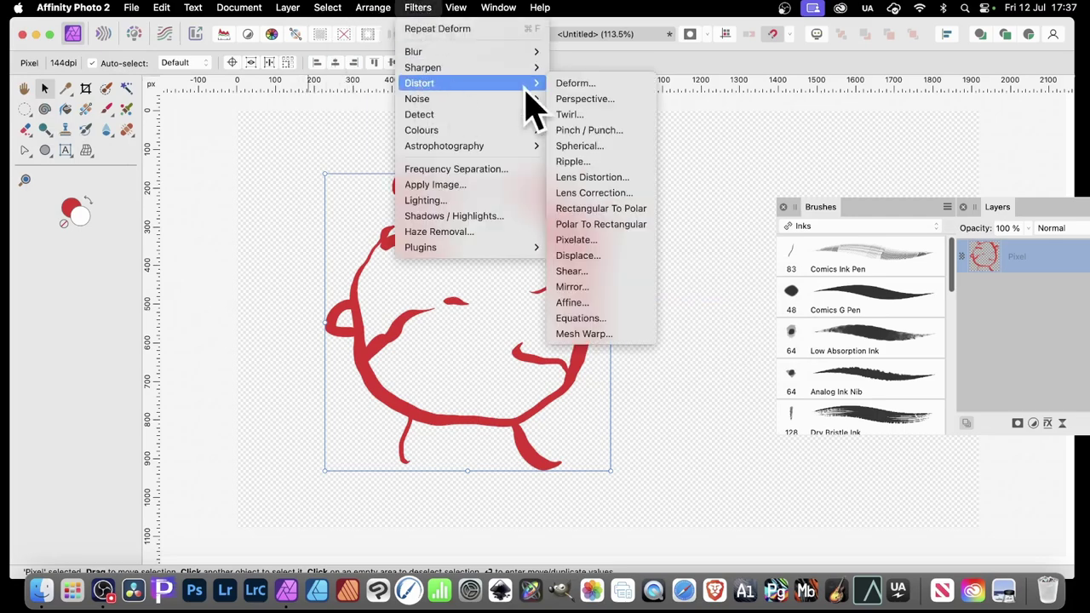
pyautogui.click(632, 83)
pyautogui.click(413, 207)
pyautogui.click(384, 241)
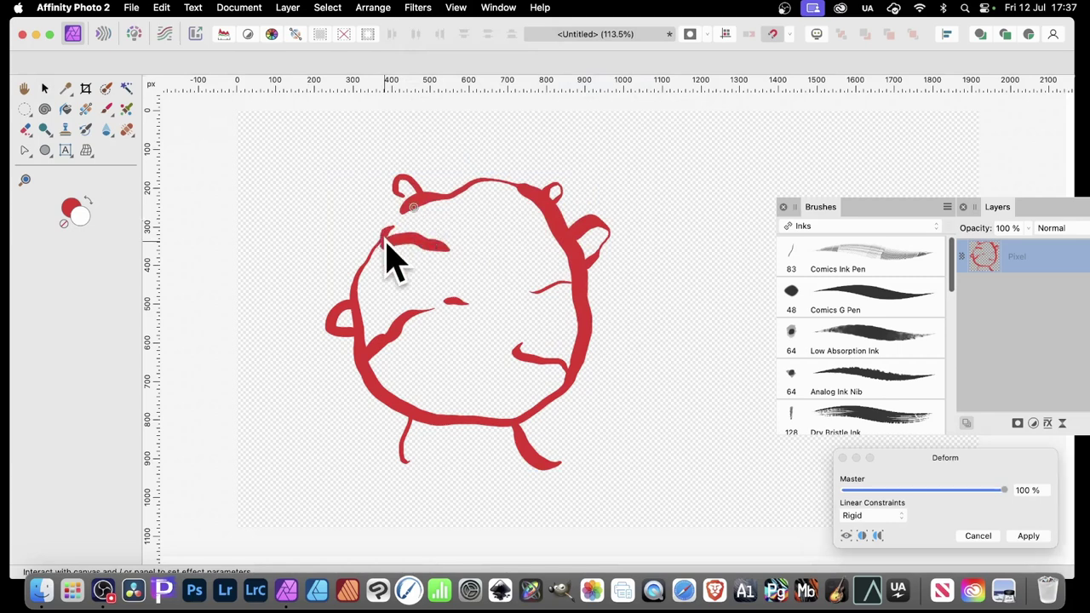
pyautogui.click(356, 290)
pyautogui.click(363, 328)
pyautogui.click(378, 392)
pyautogui.click(416, 419)
pyautogui.click(479, 419)
pyautogui.click(532, 413)
pyautogui.click(562, 391)
pyautogui.click(579, 328)
pyautogui.click(573, 243)
pyautogui.click(543, 188)
pyautogui.click(481, 182)
pyautogui.click(440, 193)
# - Pull the stroke inward along the outline's top, lower right and bottom edges, bulge its right side outward, and apply the deformation
pyautogui.moveTo(462, 197)
pyautogui.mouseDown()
pyautogui.moveTo(484, 246)
pyautogui.moveTo(475, 228)
pyautogui.mouseUp()
pyautogui.moveTo(558, 217); pyautogui.dragTo(514, 248)
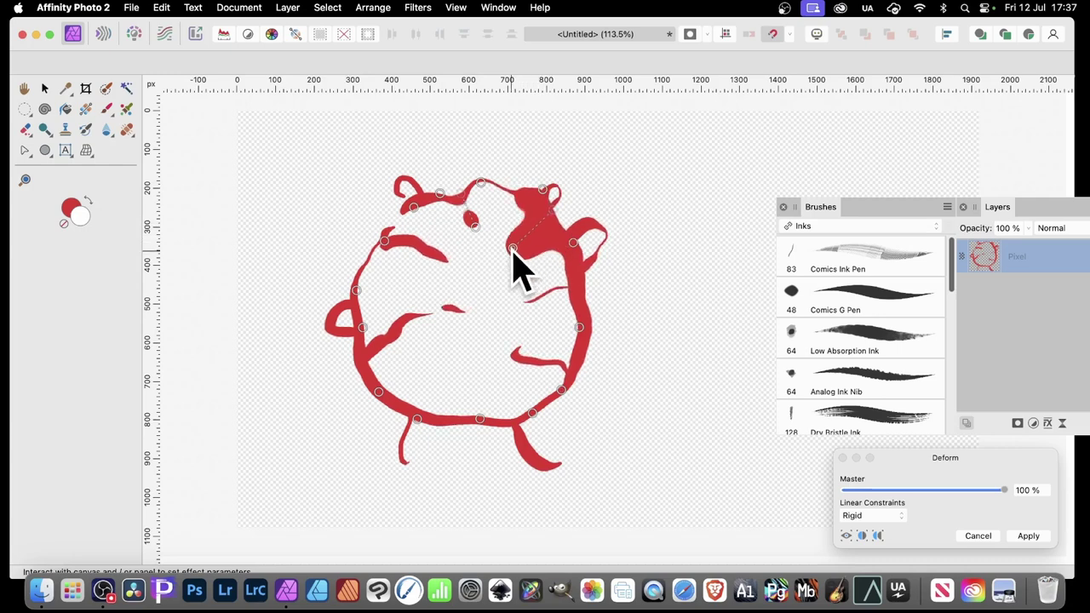
pyautogui.moveTo(591, 316)
pyautogui.mouseDown()
pyautogui.moveTo(607, 291)
pyautogui.moveTo(626, 292)
pyautogui.mouseUp()
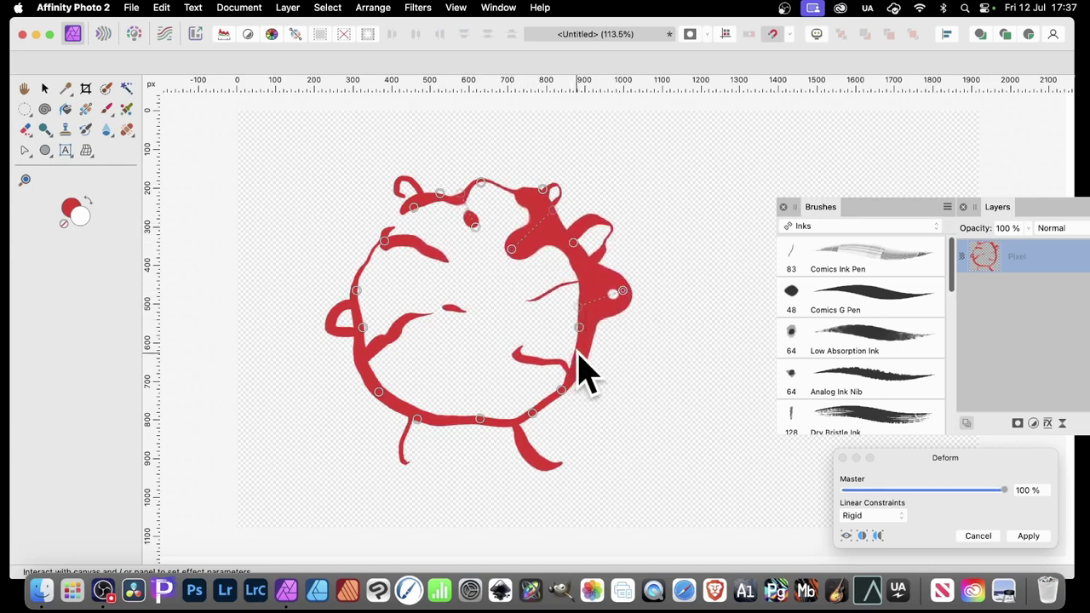
pyautogui.moveTo(563, 349); pyautogui.dragTo(530, 334)
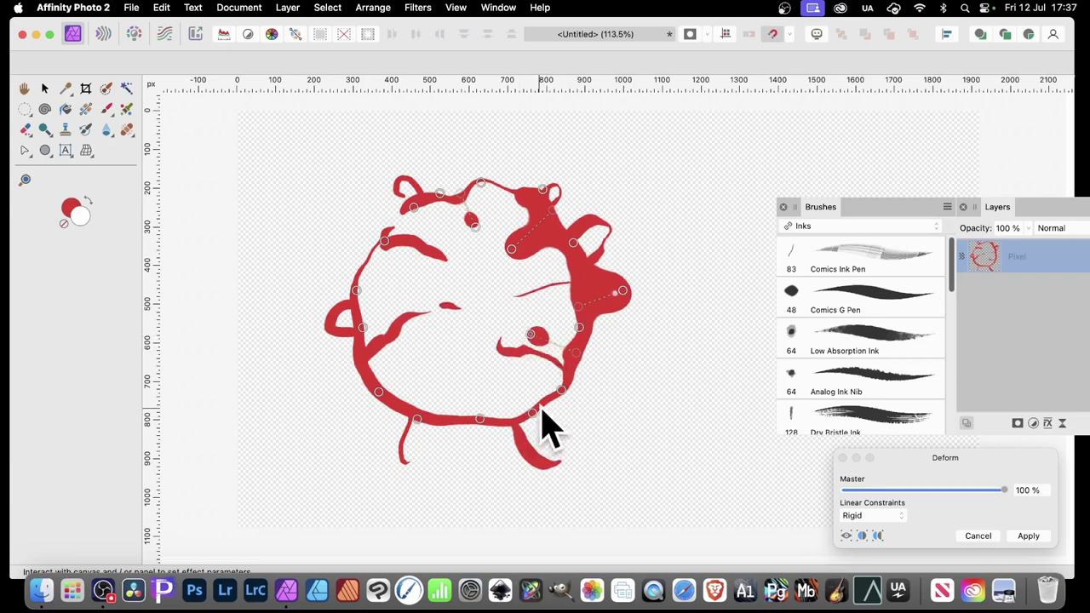
pyautogui.moveTo(537, 396); pyautogui.dragTo(480, 356)
pyautogui.moveTo(439, 418); pyautogui.dragTo(438, 356)
pyautogui.moveTo(397, 407); pyautogui.dragTo(407, 342)
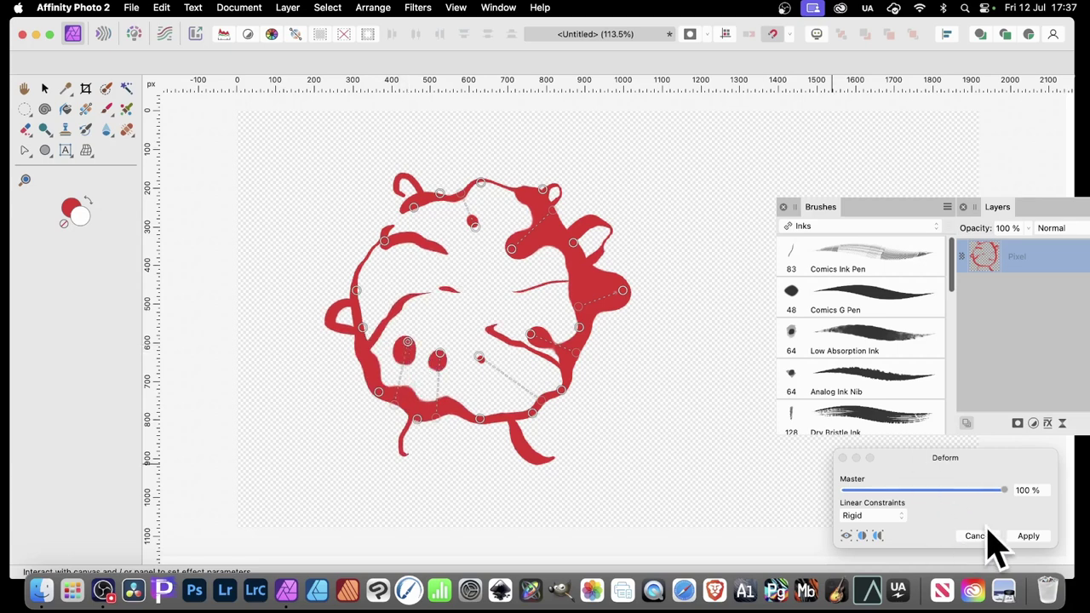
pyautogui.click(1029, 536)
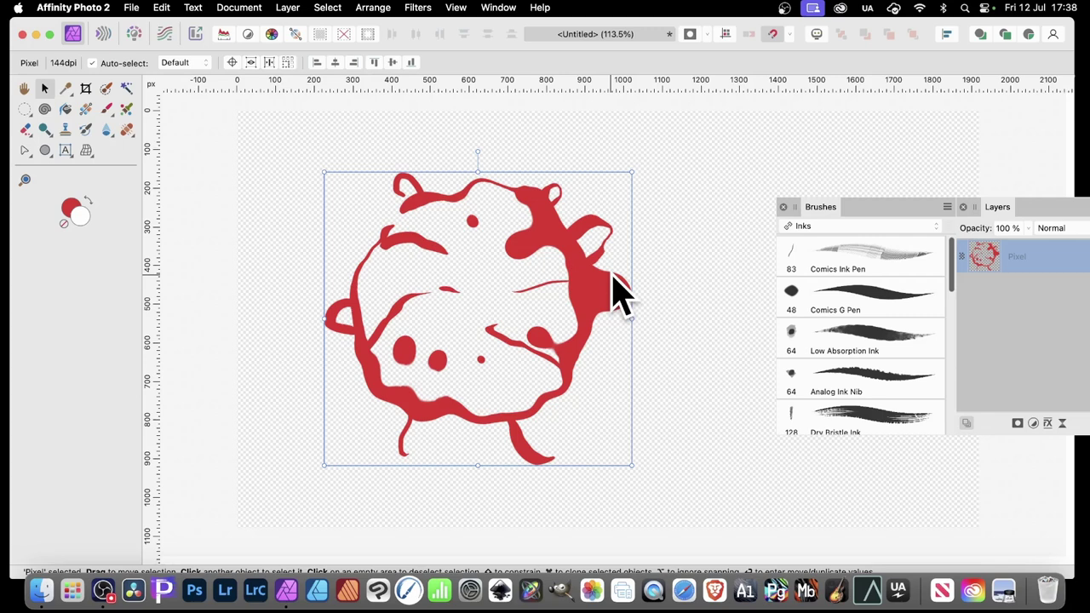
# - Add a 3D layer effect with a radius of about 15 px to the deformed pixel layer
pyautogui.moveTo(618, 294); pyautogui.dragTo(602, 326)
pyautogui.moveTo(994, 213)
pyautogui.mouseDown()
pyautogui.moveTo(730, 199)
pyautogui.moveTo(679, 156)
pyautogui.mouseUp()
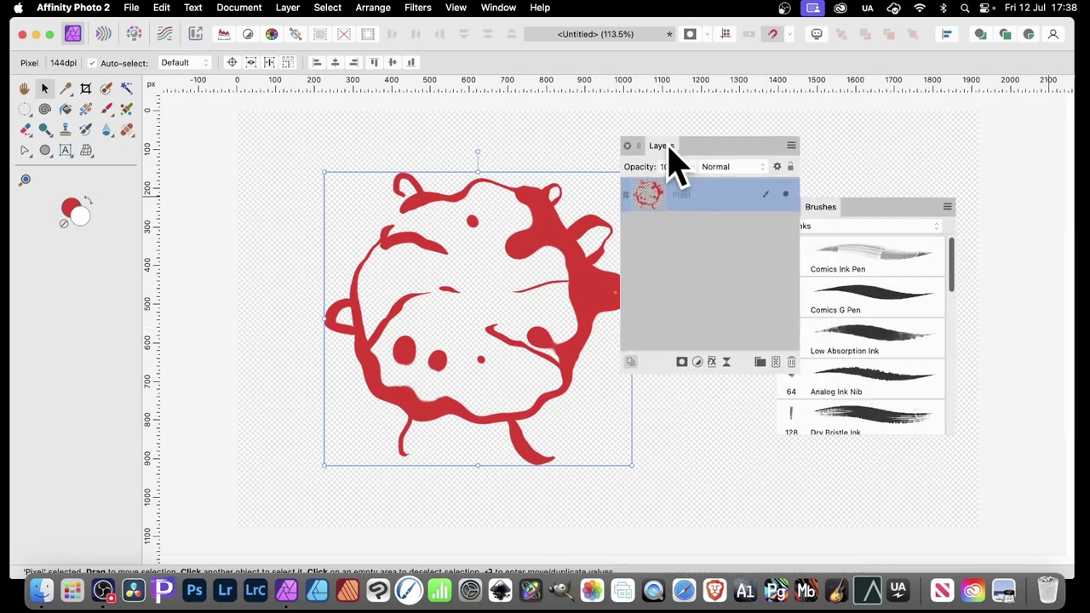
pyautogui.click(713, 366)
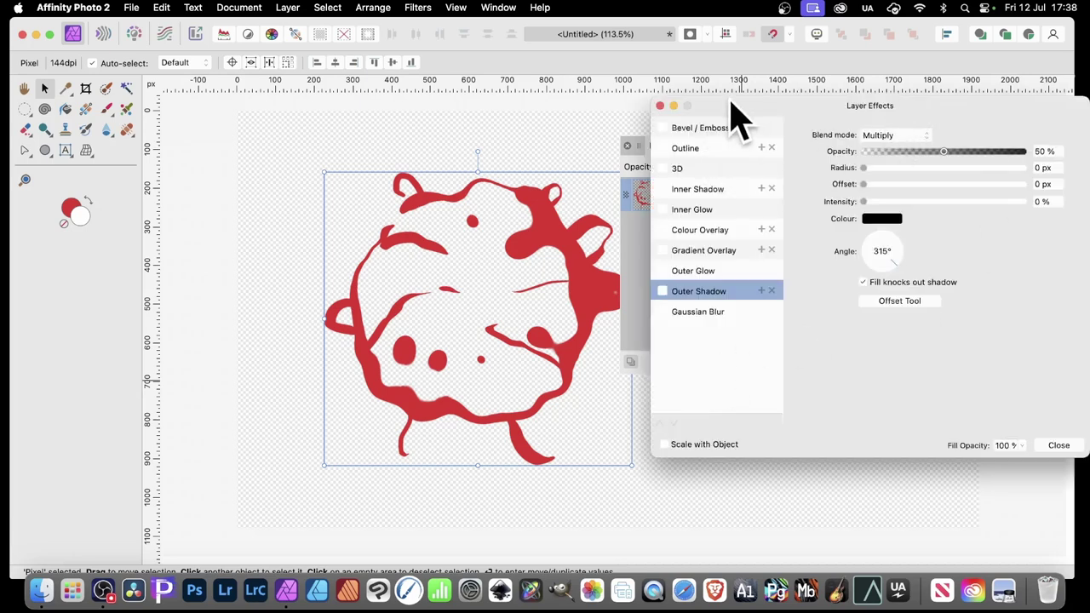
pyautogui.moveTo(726, 106); pyautogui.dragTo(768, 109)
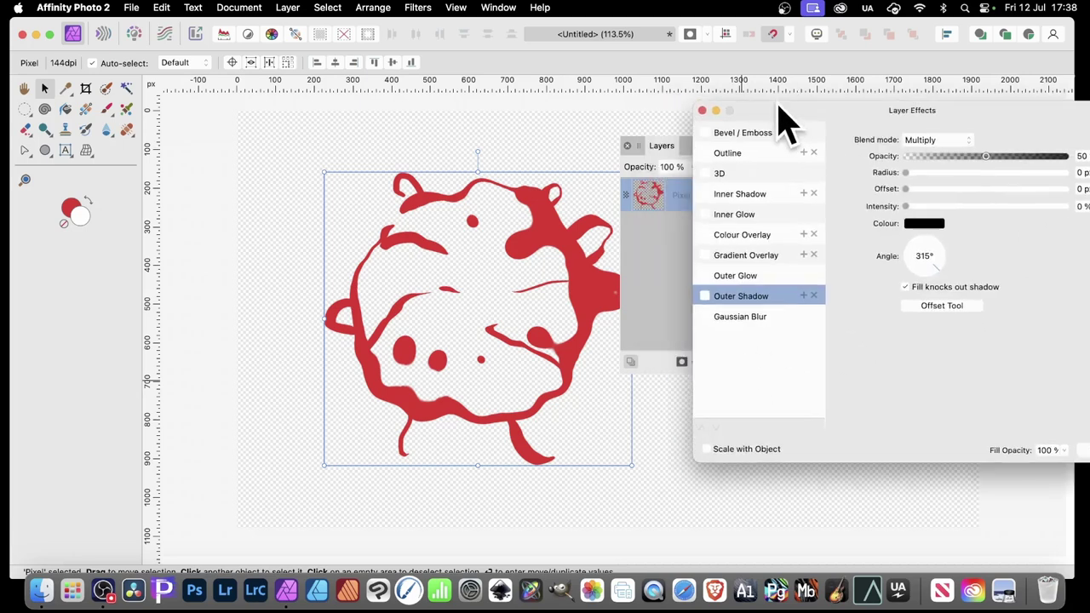
pyautogui.click(717, 172)
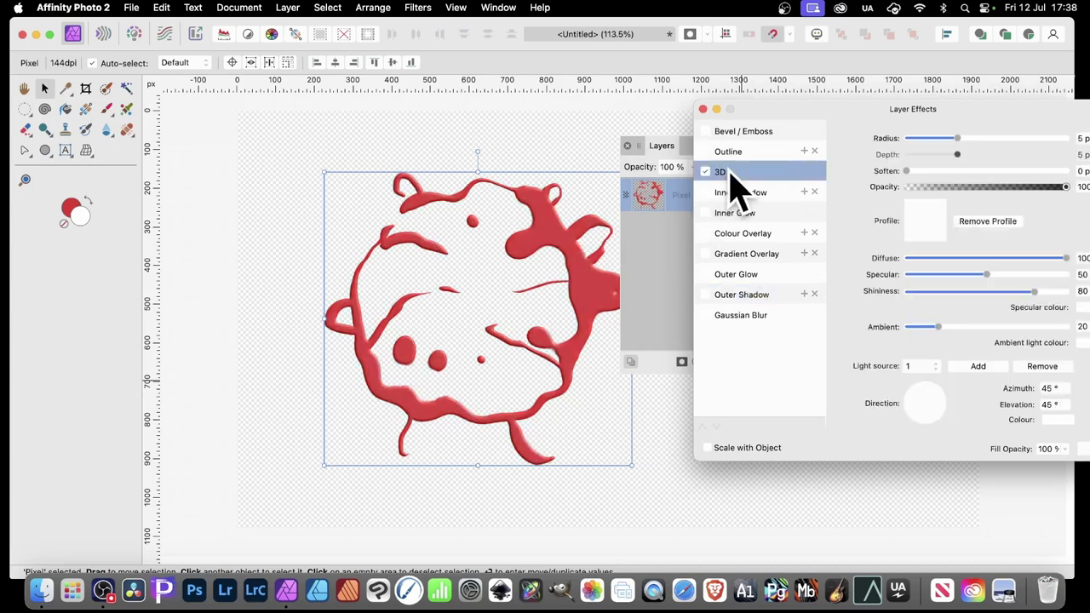
pyautogui.moveTo(969, 138); pyautogui.dragTo(988, 138)
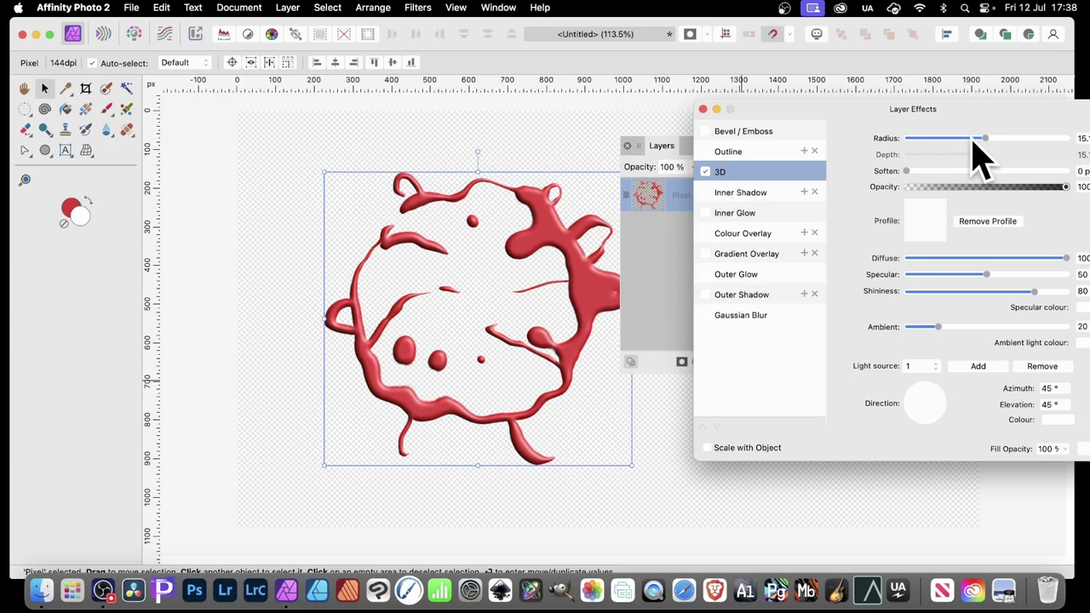
# - Add an Outer Shadow effect with a 7.6 px radius, 7.1 px offset and 35% intensity, and close the layer effects
pyautogui.click(706, 296)
pyautogui.click(767, 295)
pyautogui.moveTo(935, 171); pyautogui.dragTo(963, 205)
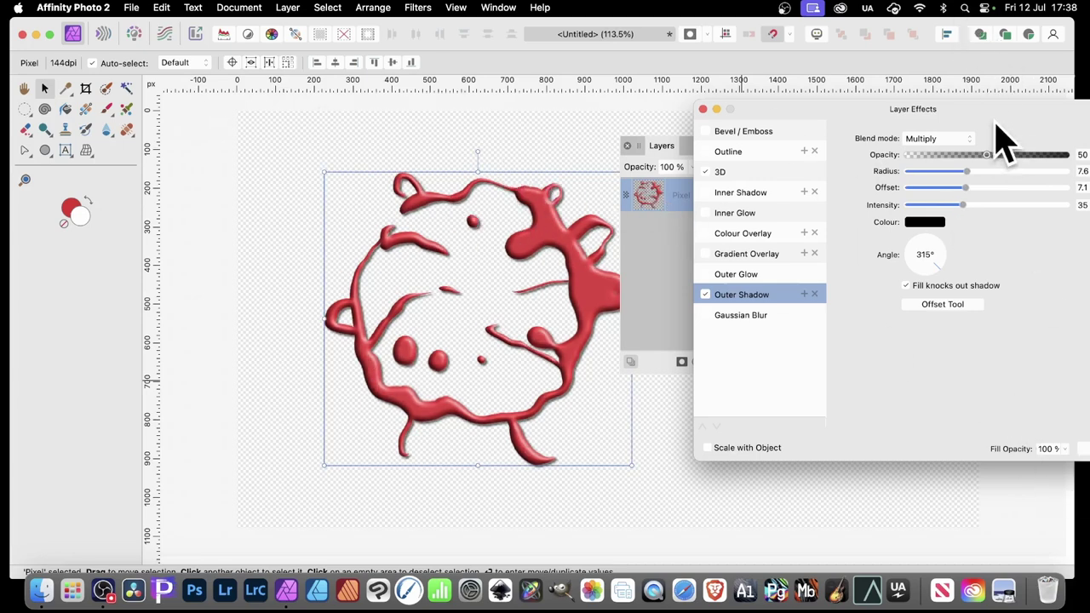
pyautogui.moveTo(949, 112); pyautogui.dragTo(763, 71)
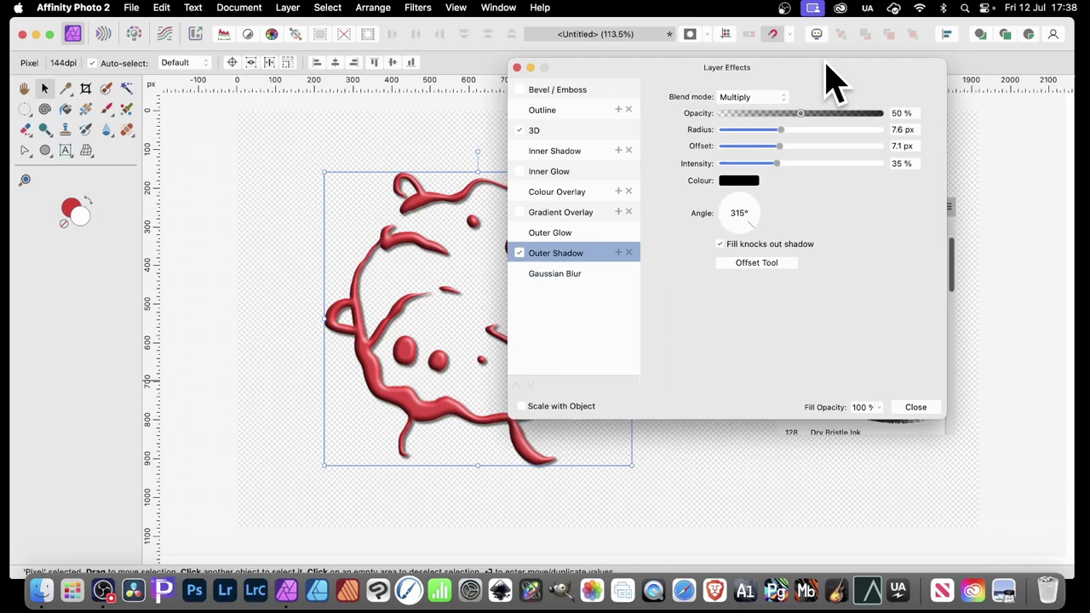
pyautogui.click(915, 408)
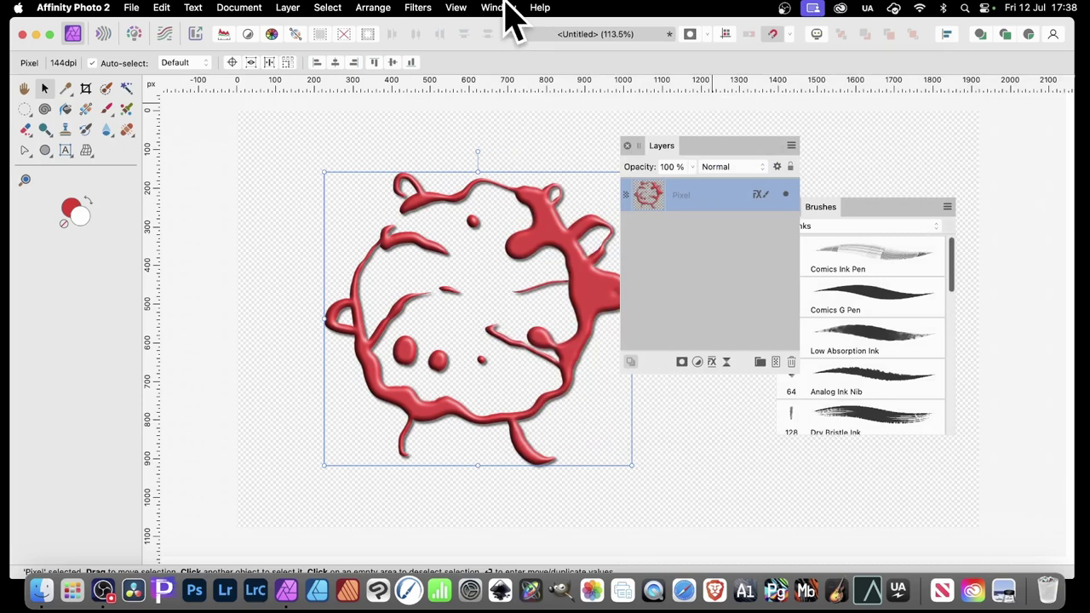
# - Create a new brush from the selected 3D-styled pixel layer in the Inks category
pyautogui.moveTo(807, 223)
pyautogui.mouseDown()
pyautogui.moveTo(854, 182)
pyautogui.moveTo(771, 160)
pyautogui.moveTo(814, 129)
pyautogui.moveTo(793, 124)
pyautogui.mouseUp()
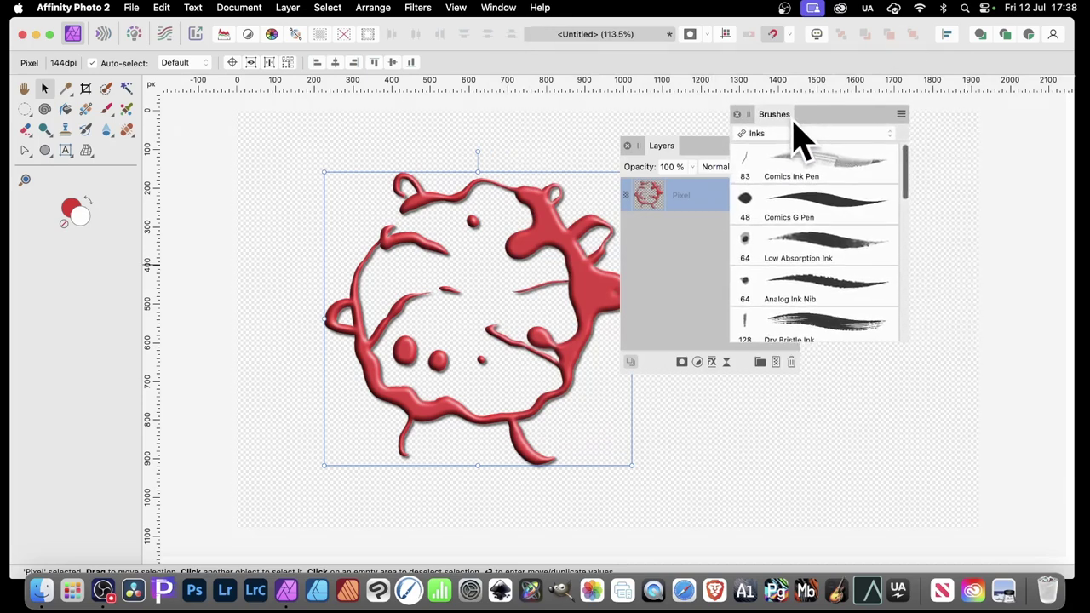
pyautogui.click(902, 114)
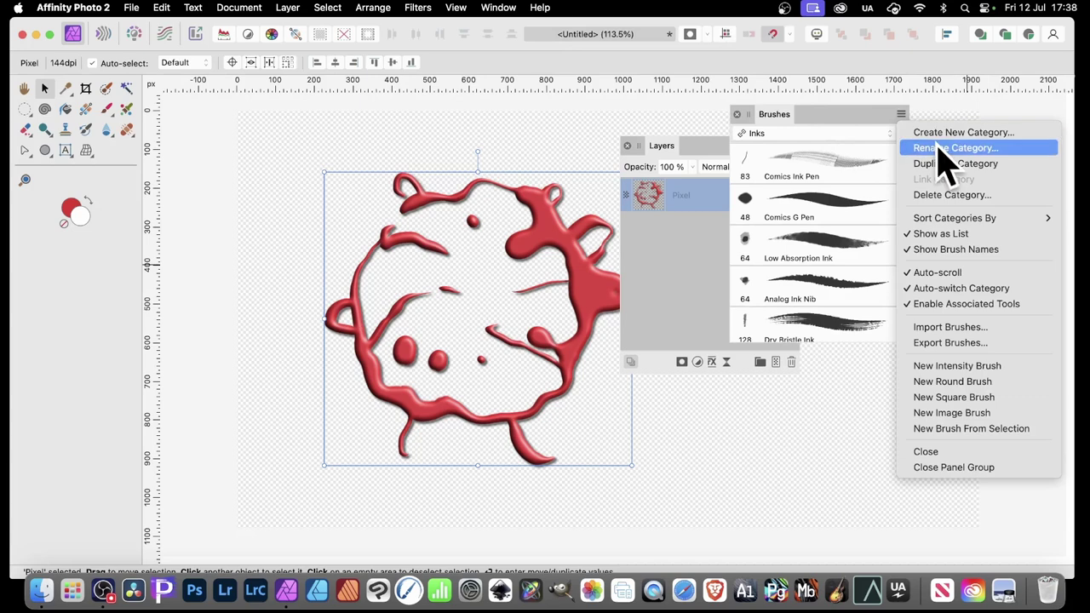
pyautogui.click(964, 429)
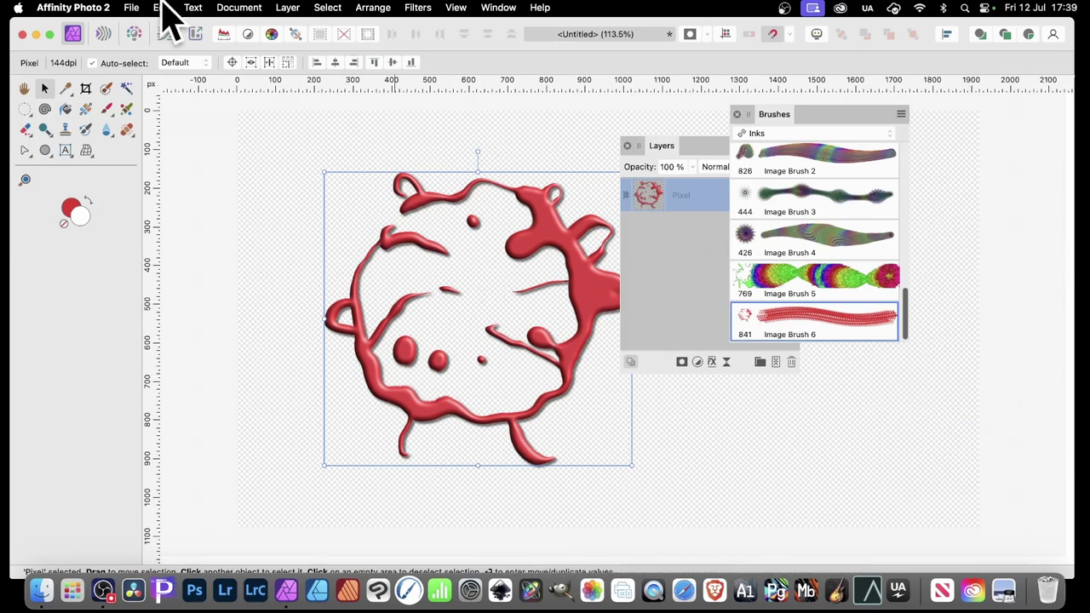
# - Rasterise the pixel layer without preserving its layer effects, baking the 3D and shadow into the pixels
pyautogui.click(289, 8)
pyautogui.moveTo(358, 562)
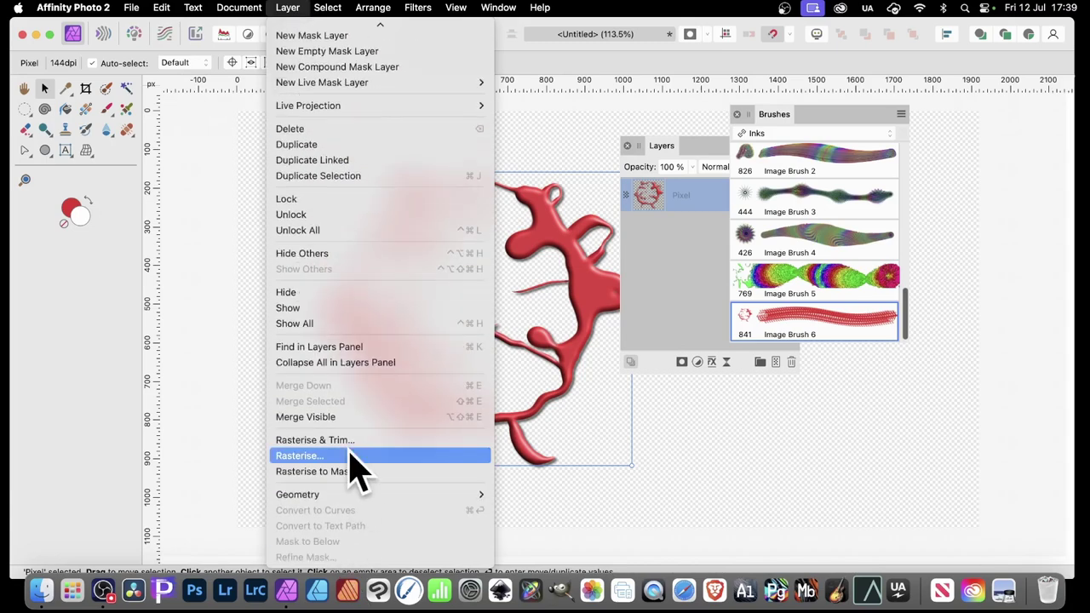
pyautogui.click(351, 456)
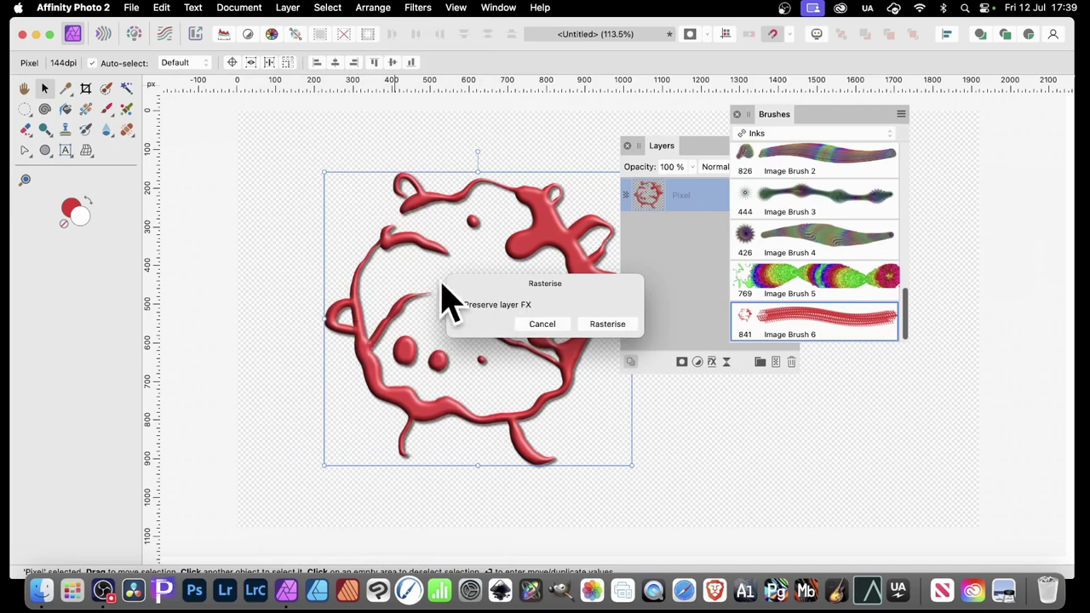
pyautogui.click(621, 328)
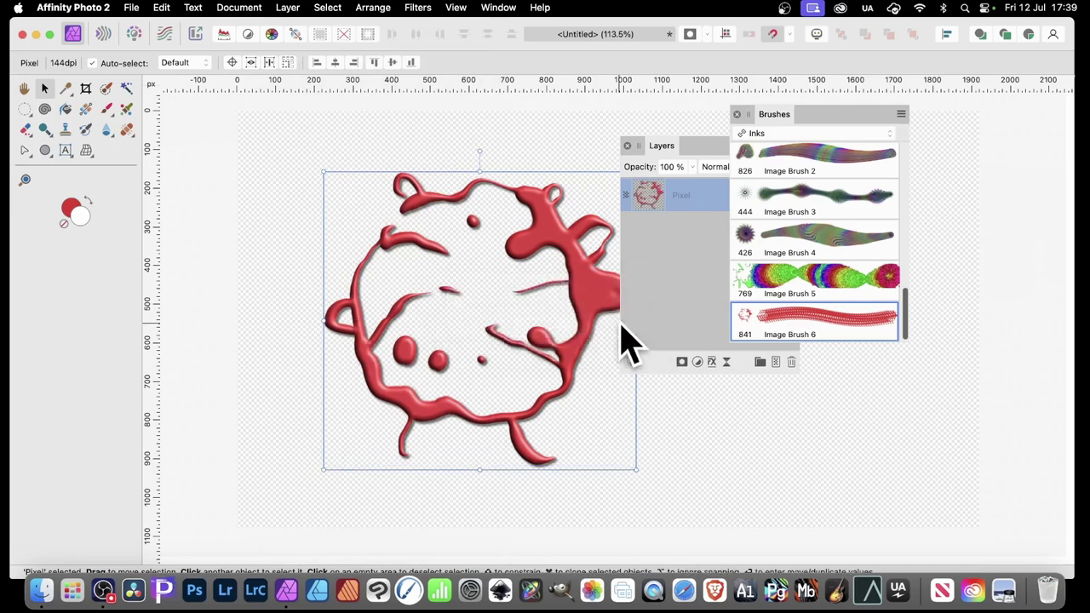
# - Create another brush from the rasterised layer in the Inks category and delete the drawing from the canvas
pyautogui.click(901, 114)
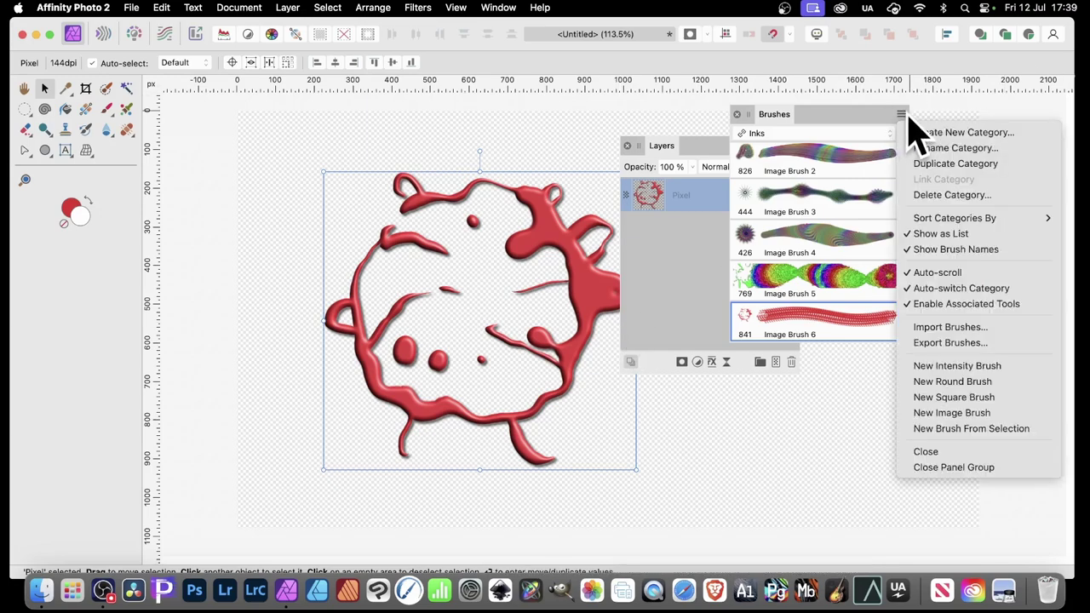
pyautogui.click(971, 429)
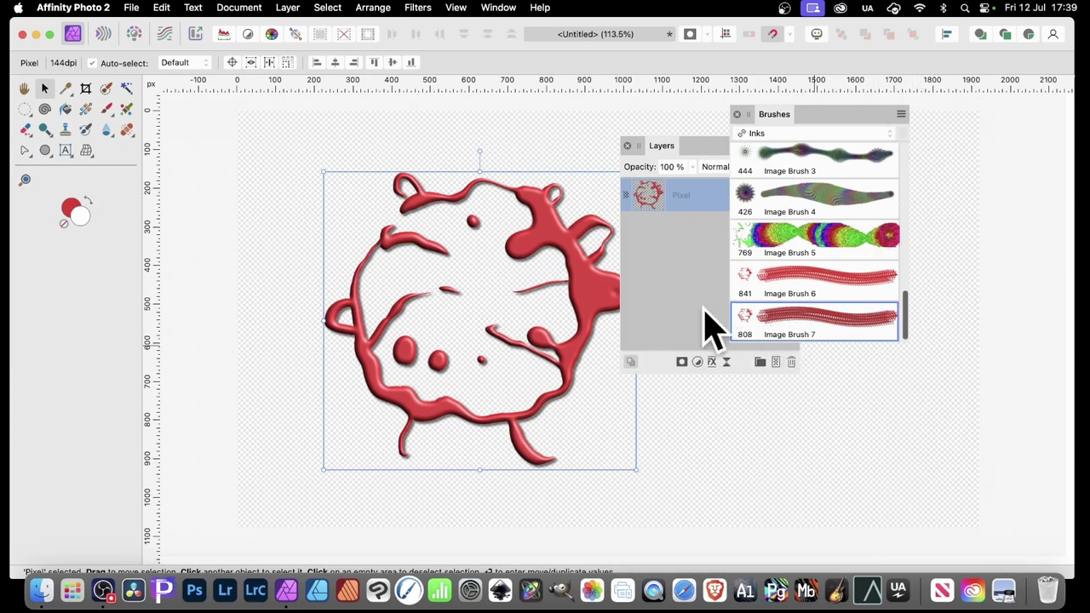
pyautogui.press('Delete')
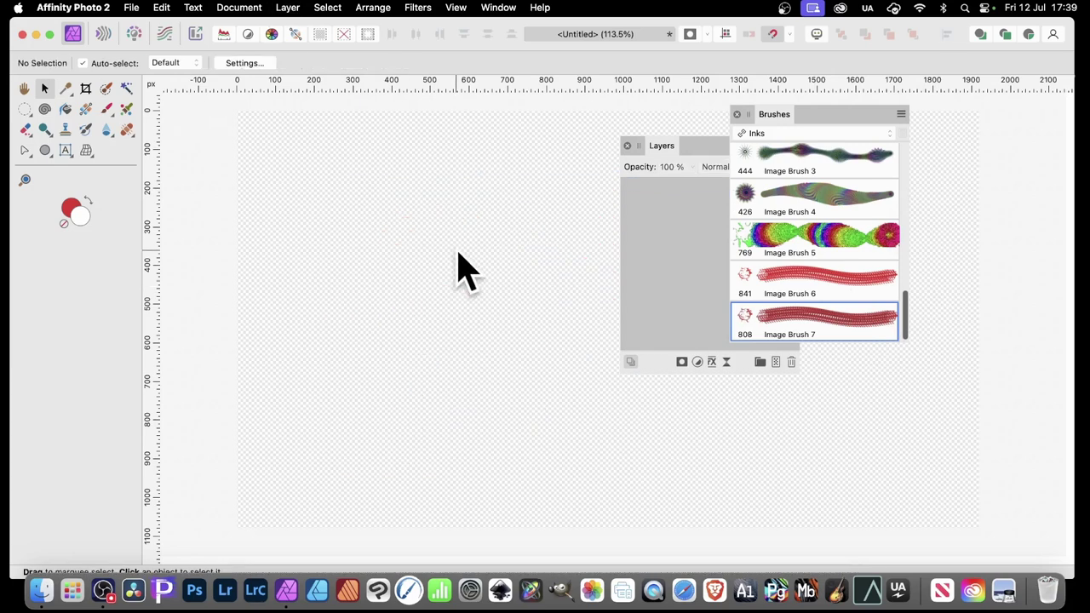
# - Open Image Brush 7 for editing with the Paint Brush tool and paint an 808 px stroke over the canvas's left half
pyautogui.click(107, 110)
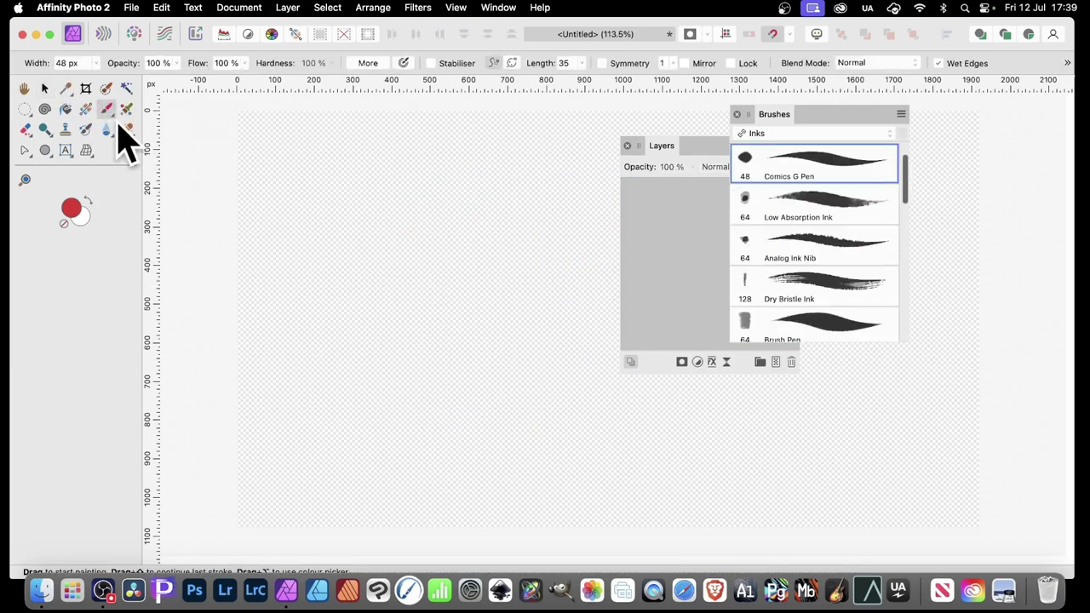
pyautogui.moveTo(904, 177); pyautogui.dragTo(913, 328)
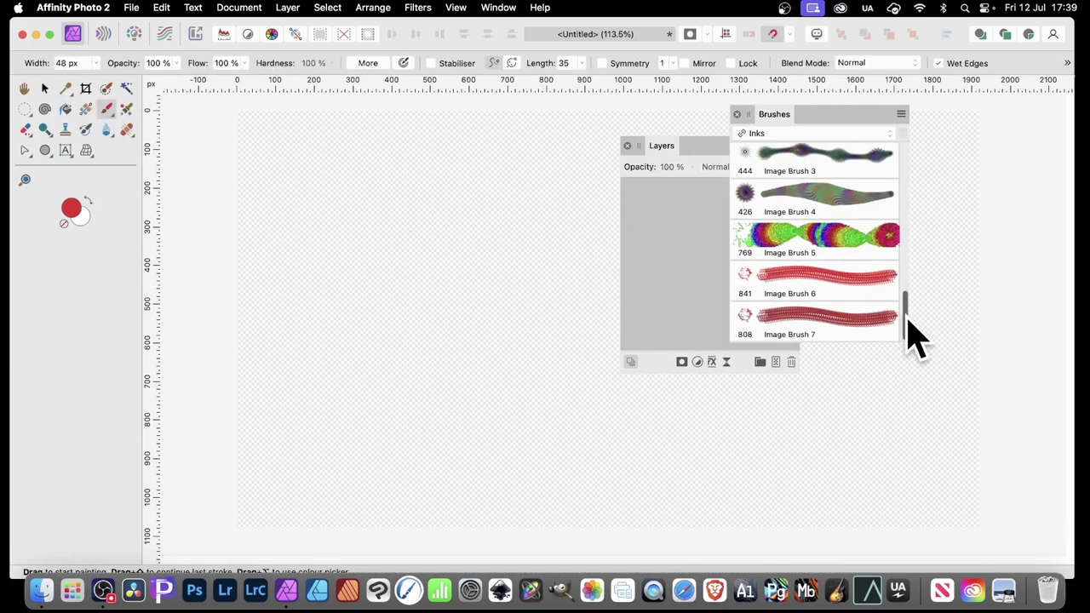
pyautogui.rightClick(855, 319)
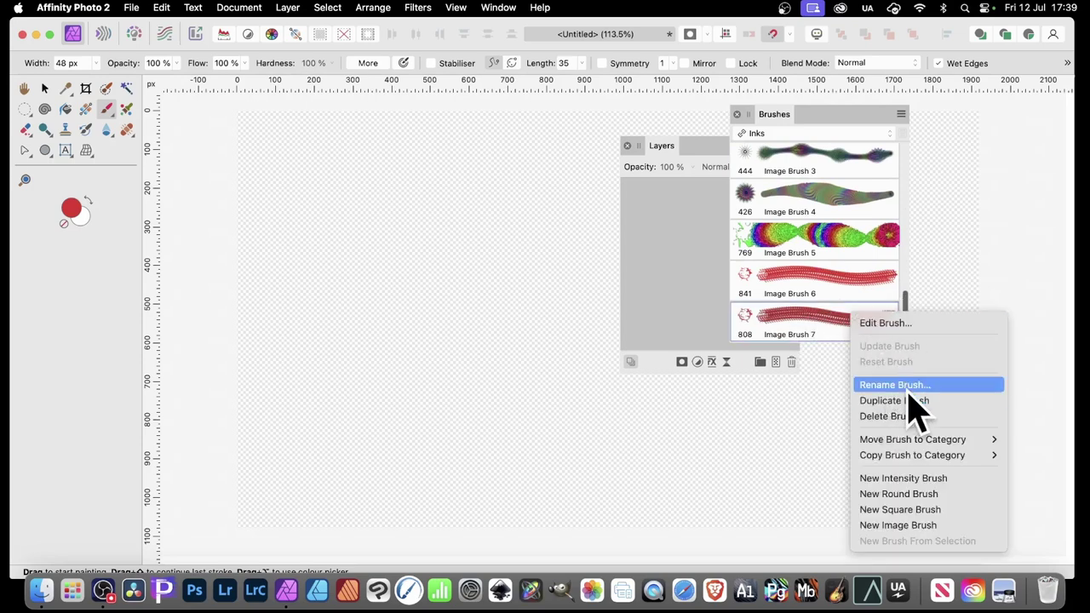
pyautogui.click(839, 324)
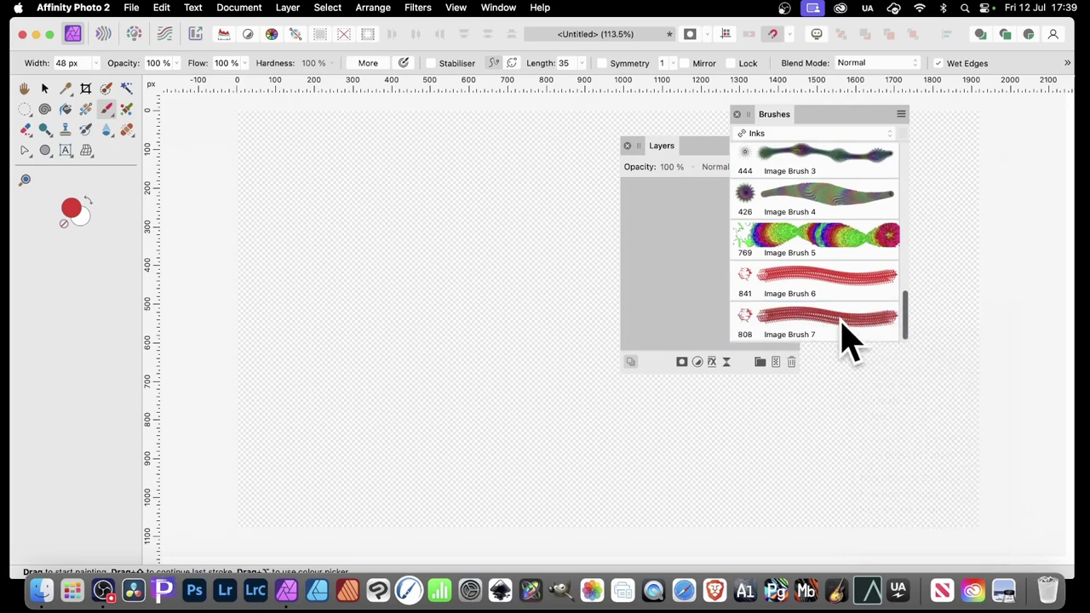
pyautogui.doubleClick(850, 332)
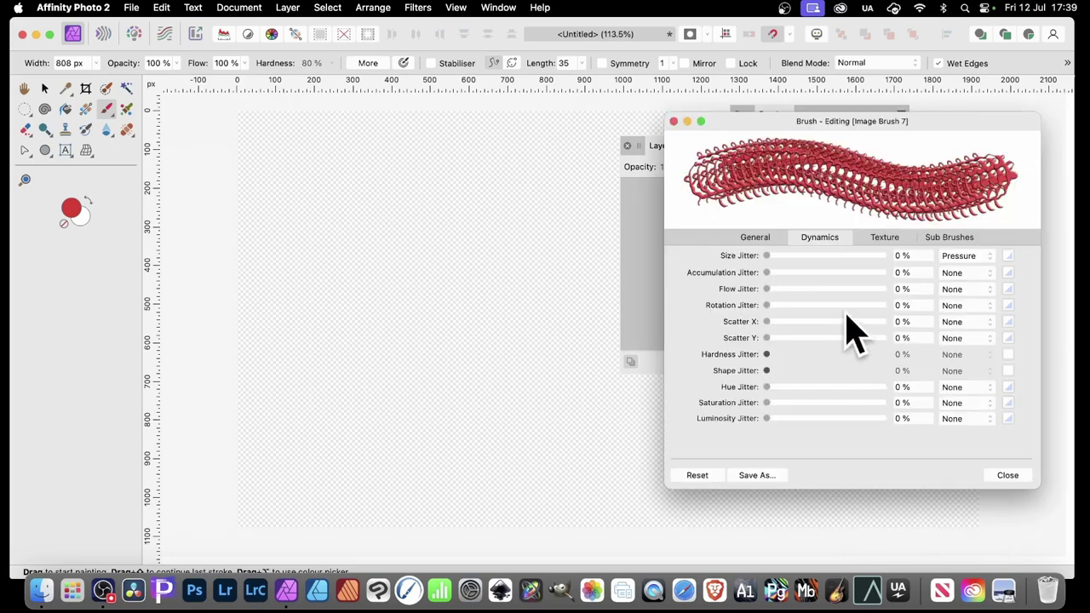
pyautogui.moveTo(877, 127)
pyautogui.mouseDown()
pyautogui.moveTo(584, 127)
pyautogui.moveTo(812, 127)
pyautogui.mouseUp()
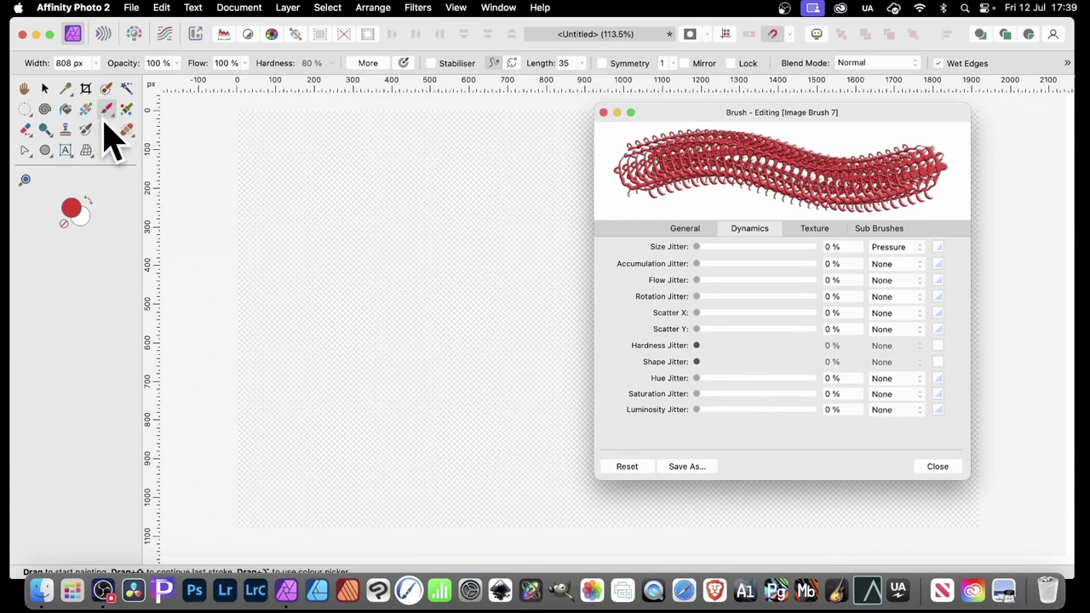
pyautogui.moveTo(418, 231)
pyautogui.mouseDown()
pyautogui.moveTo(281, 271)
pyautogui.moveTo(426, 340)
pyautogui.moveTo(337, 439)
pyautogui.moveTo(269, 379)
pyautogui.mouseUp()
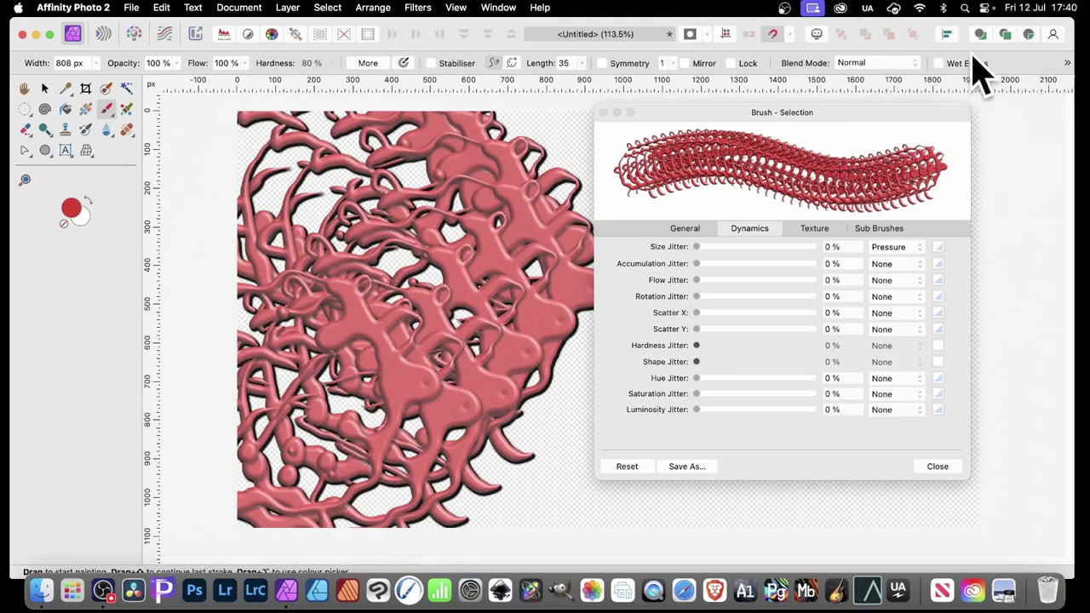
# - Set the brush's size to 490.1 px, its spacing to 1% and its wet edges to off
pyautogui.click(687, 229)
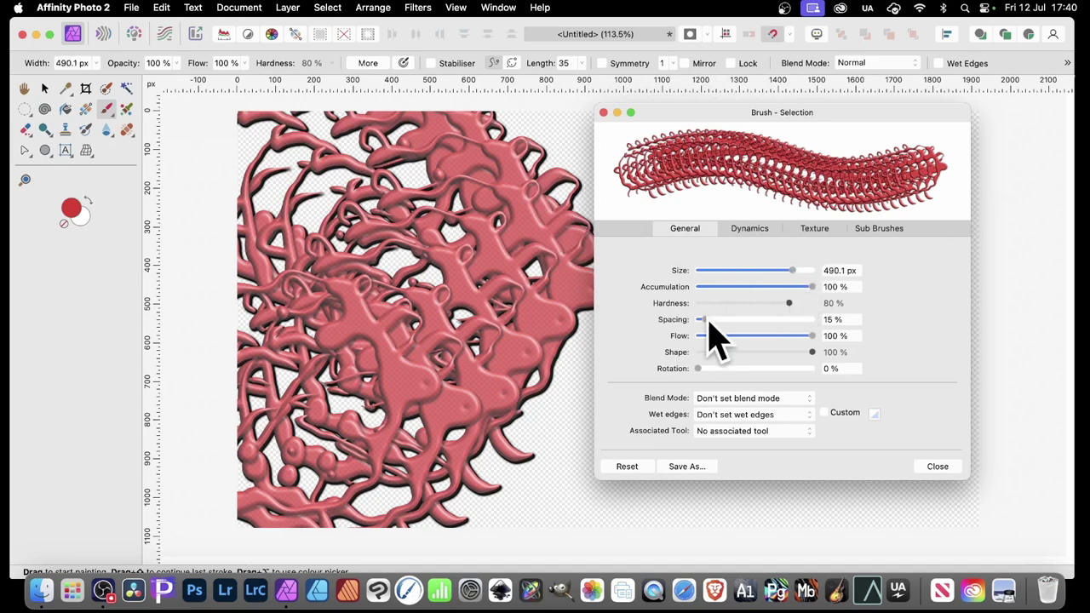
pyautogui.moveTo(707, 319); pyautogui.dragTo(681, 321)
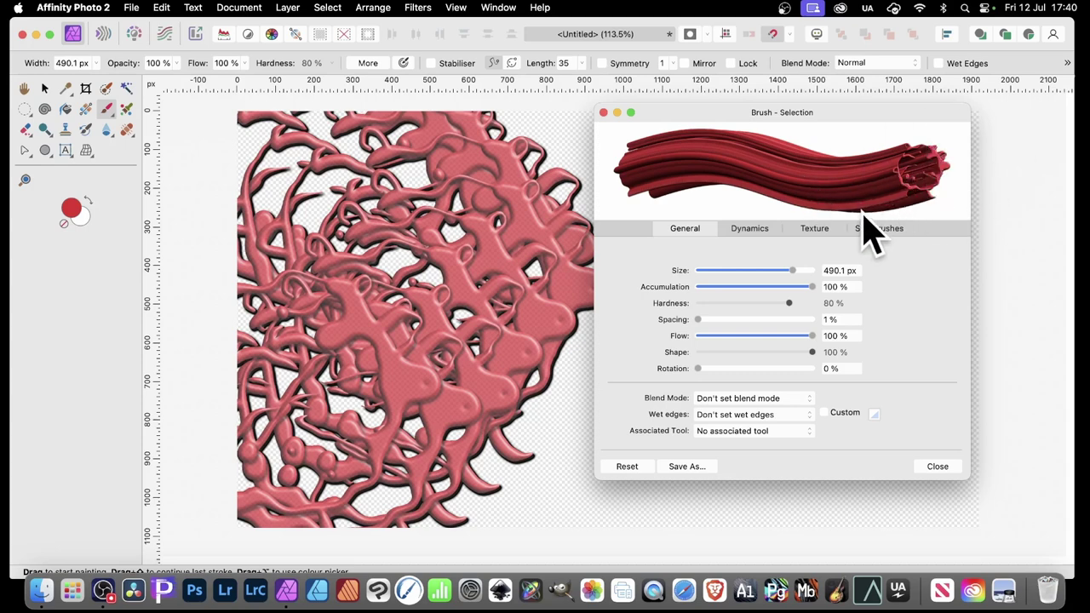
pyautogui.click(773, 416)
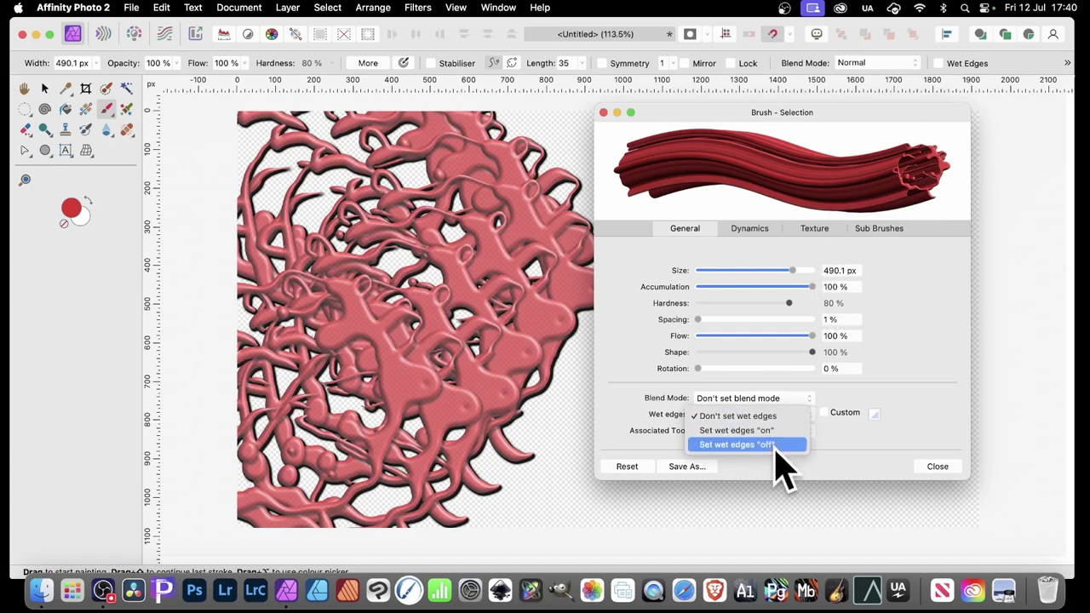
pyautogui.click(750, 445)
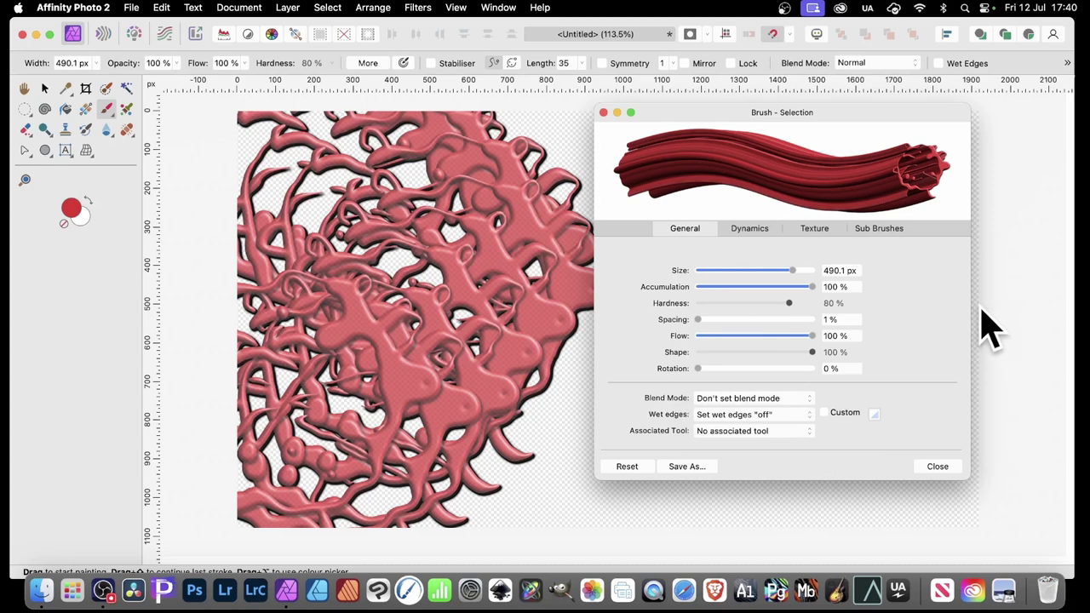
# - Set the brush's size jitter to 64% with the Cyclic controller
pyautogui.click(752, 231)
pyautogui.moveTo(697, 247)
pyautogui.mouseDown()
pyautogui.moveTo(825, 259)
pyautogui.moveTo(707, 257)
pyautogui.mouseUp()
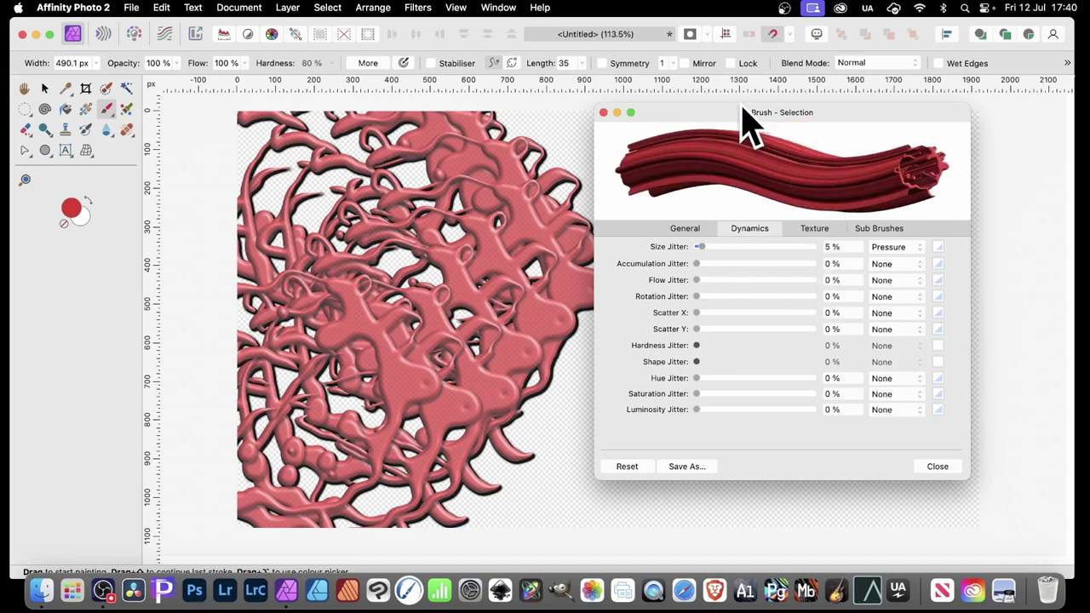
pyautogui.moveTo(727, 252); pyautogui.dragTo(771, 248)
pyautogui.click(849, 247)
pyautogui.click(913, 248)
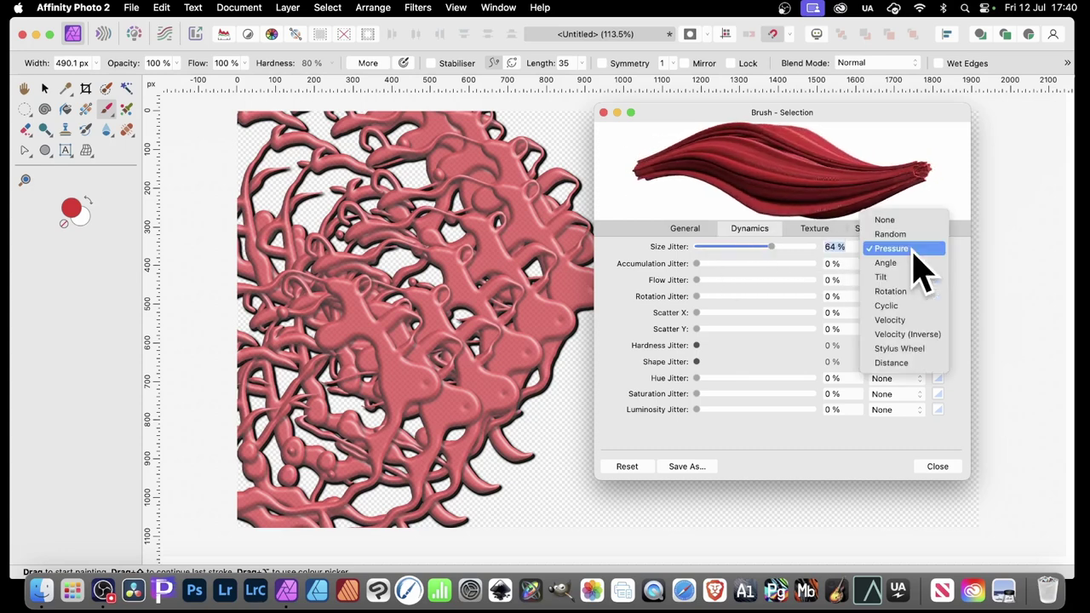
pyautogui.click(892, 308)
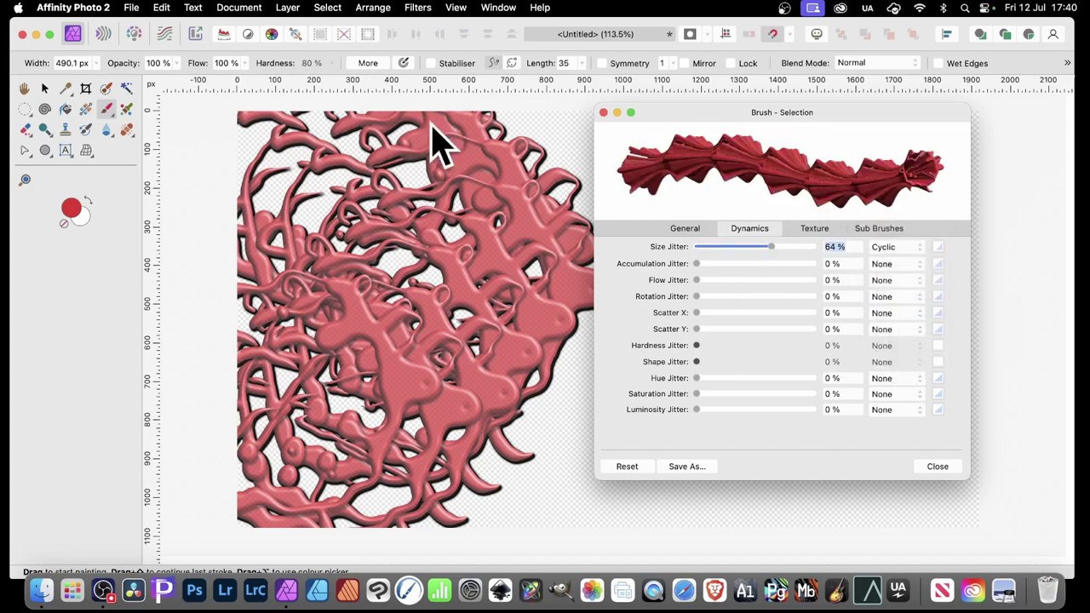
# - Try several standard profiles for the size jitter and apply the rounded convex curve
pyautogui.click(941, 247)
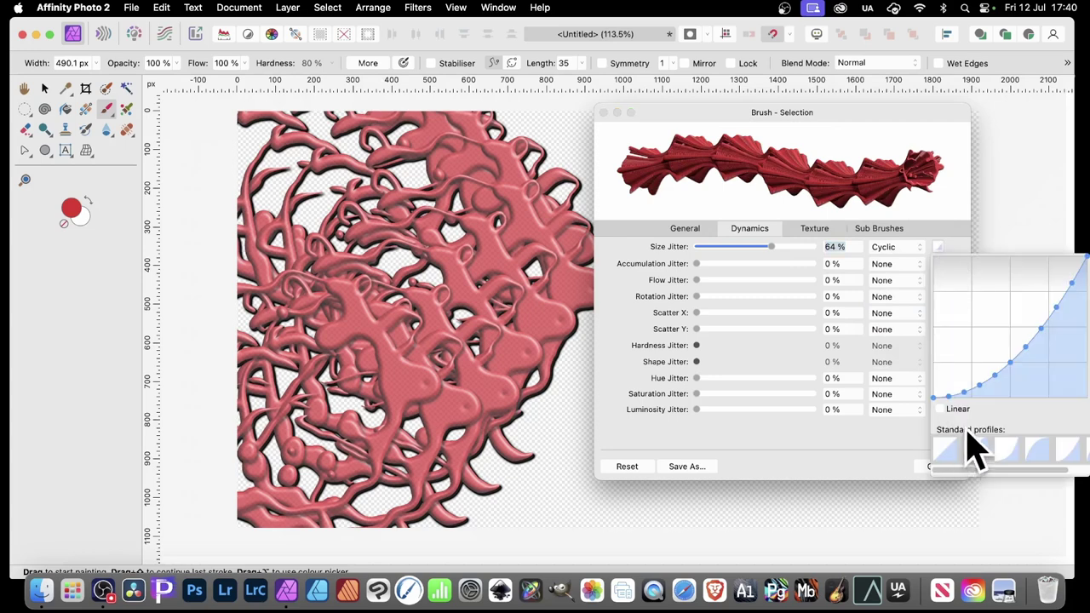
pyautogui.click(997, 451)
pyautogui.click(998, 451)
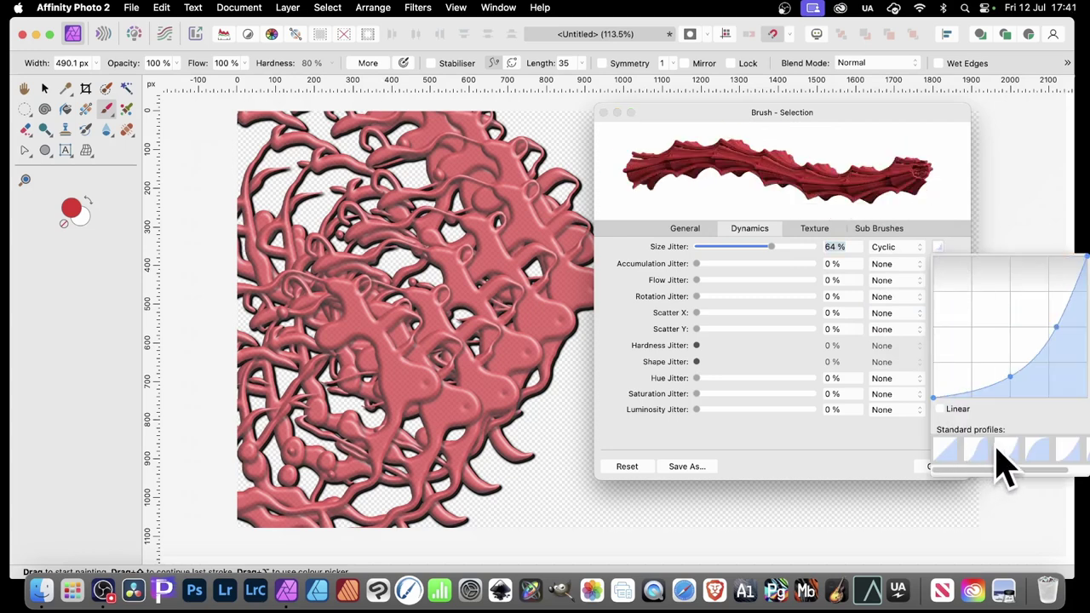
pyautogui.click(948, 451)
pyautogui.click(1035, 450)
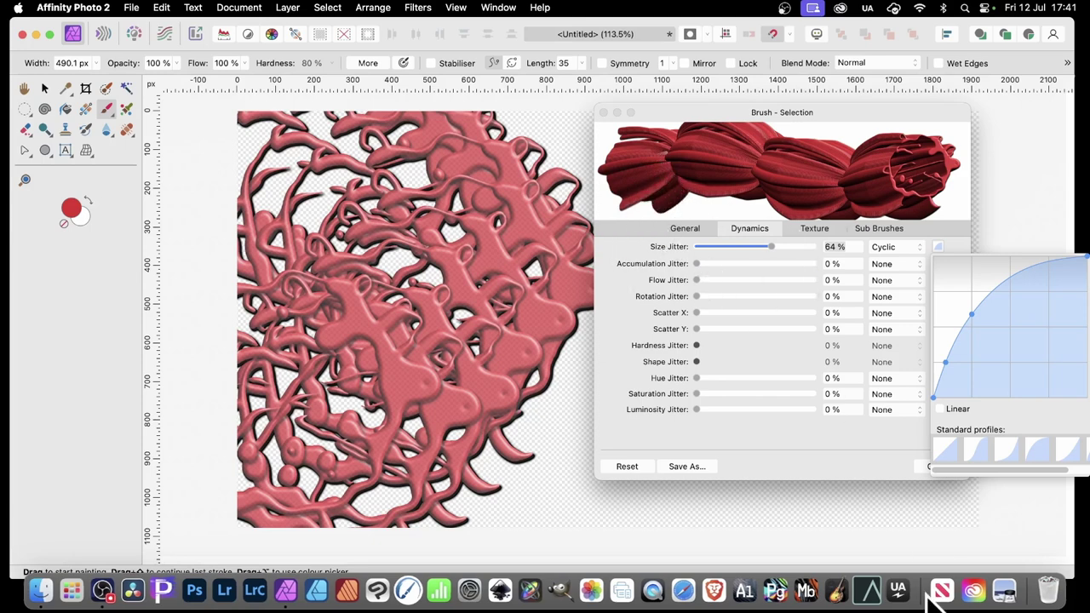
# - Set the size jitter's controller to None and the rotation jitter to 100% with the Random controller
pyautogui.click(817, 469)
pyautogui.click(894, 248)
pyautogui.click(892, 163)
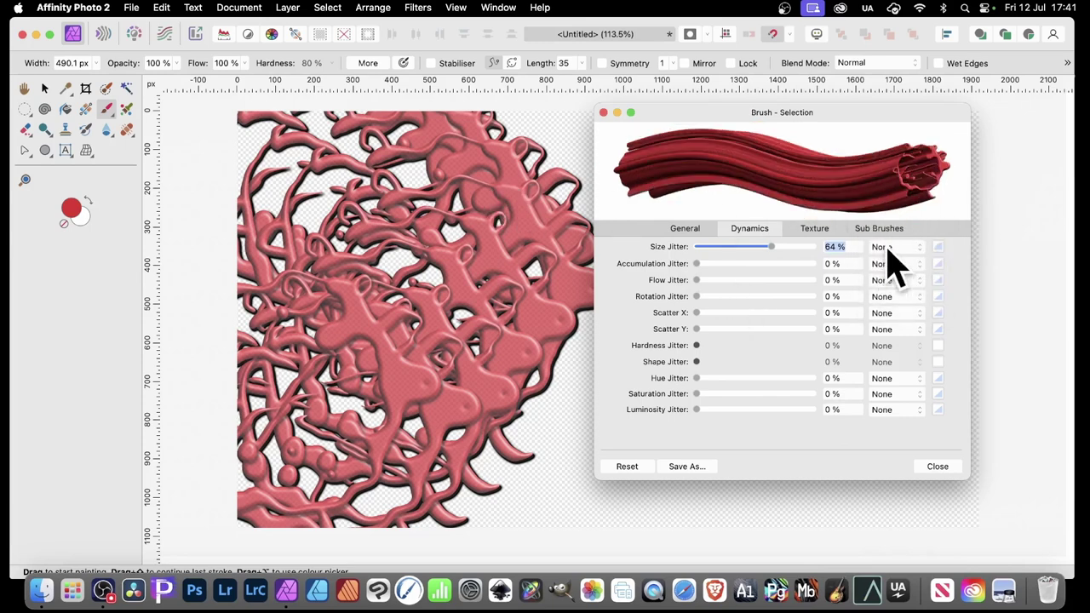
pyautogui.moveTo(712, 298); pyautogui.dragTo(847, 304)
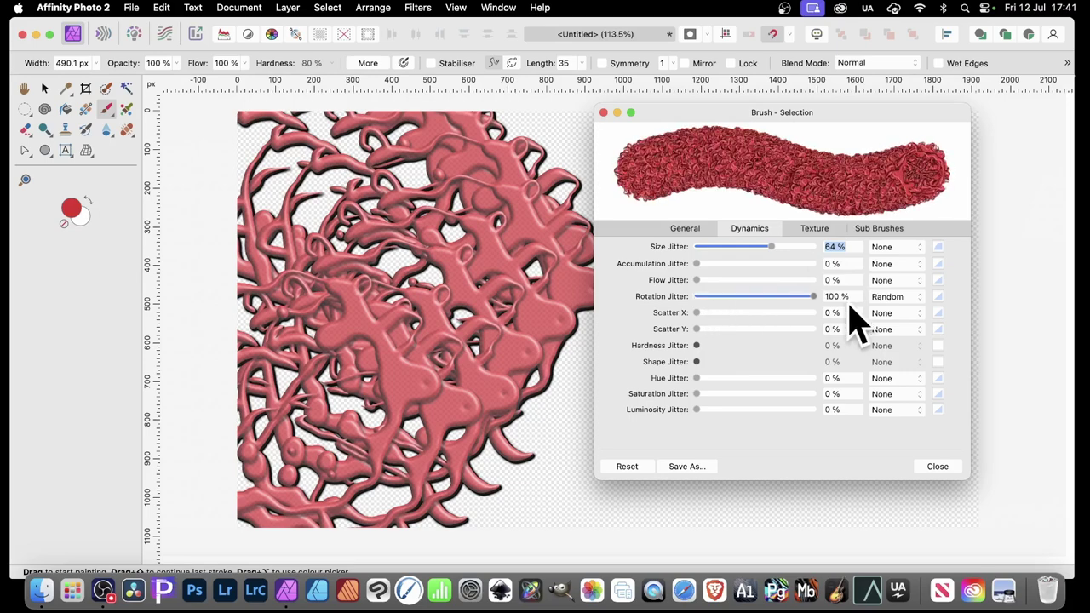
# - Paint over nearly the whole canvas with the randomly rotated 490.1 px brush
pyautogui.moveTo(747, 116); pyautogui.dragTo(814, 121)
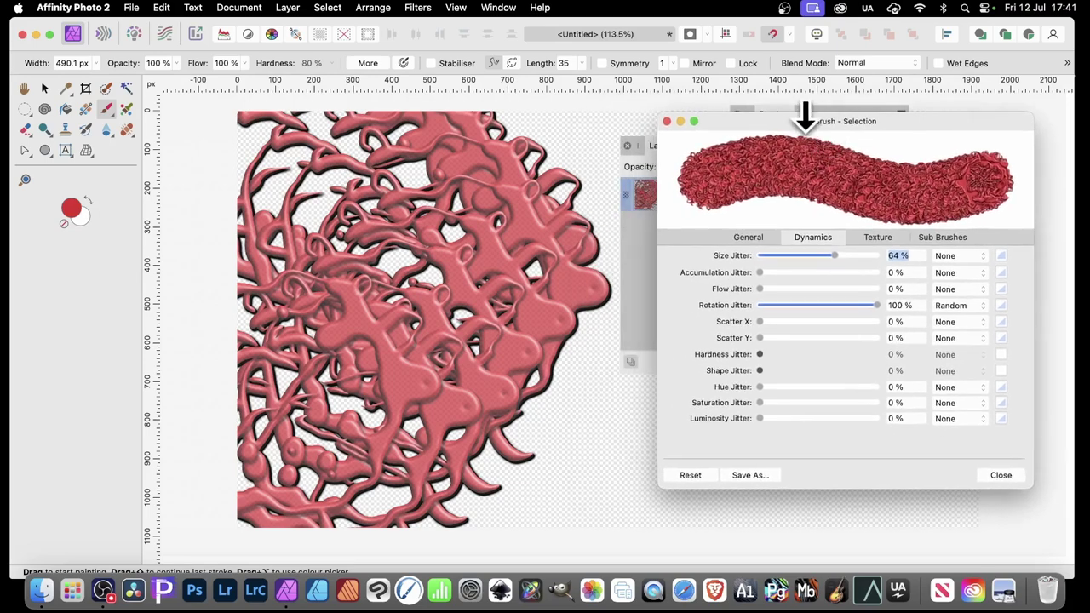
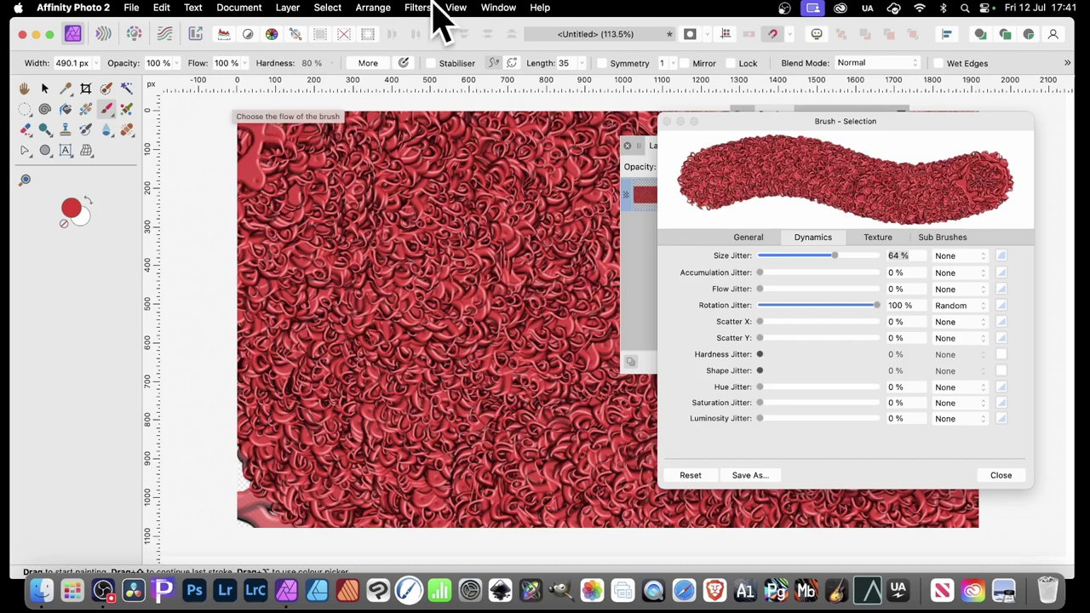
pyautogui.moveTo(445, 182)
pyautogui.mouseDown()
pyautogui.moveTo(520, 227)
pyautogui.moveTo(579, 230)
pyautogui.mouseUp()
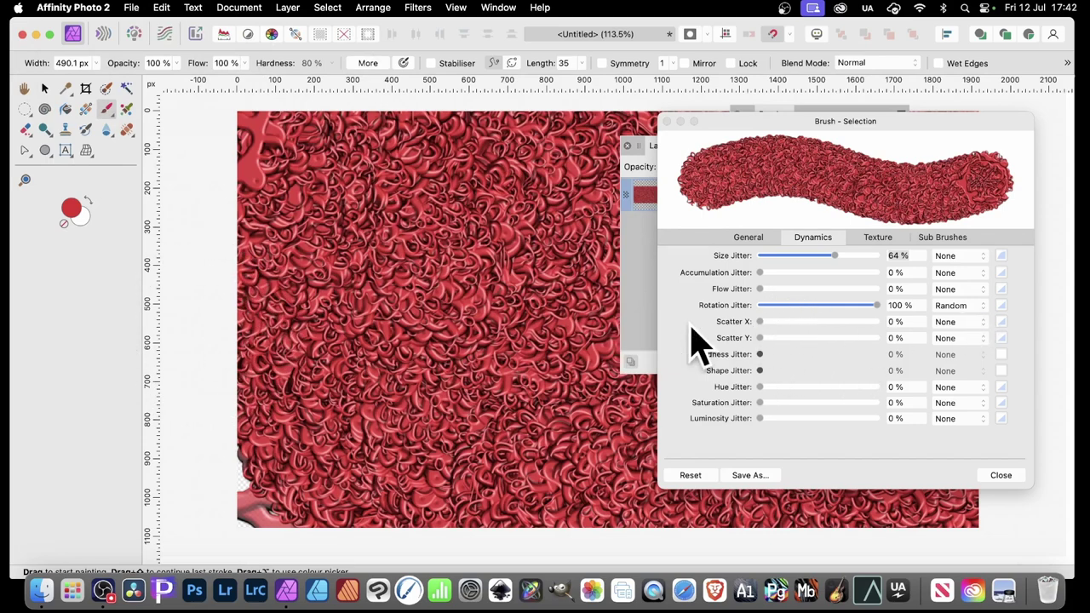
# - Switch the rotation jitter's controller to Cyclic and apply the S-shaped standard profile to it
pyautogui.click(980, 309)
pyautogui.click(978, 395)
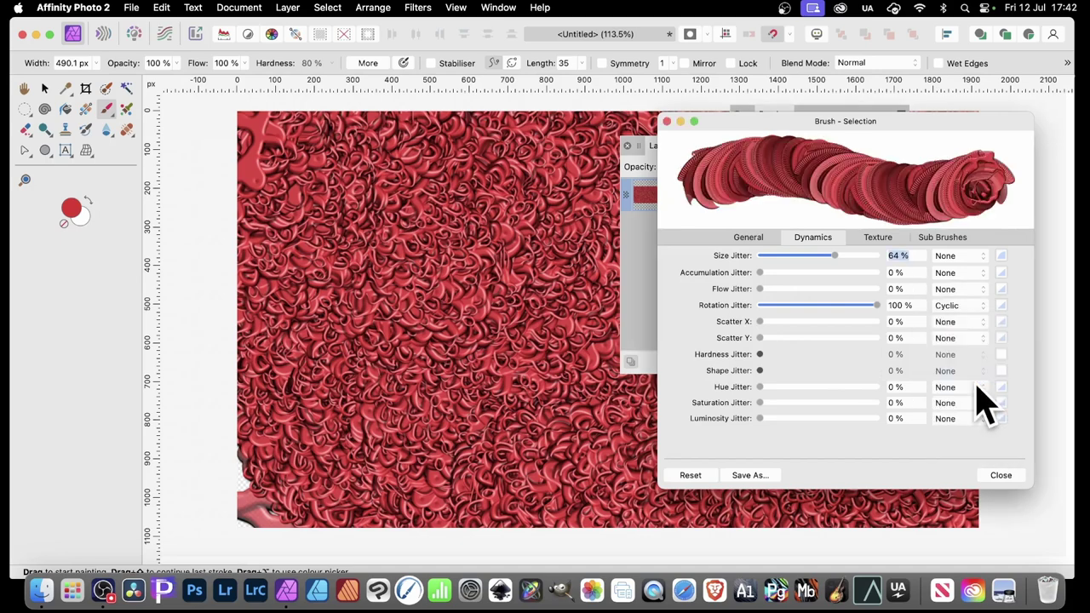
pyautogui.click(1002, 307)
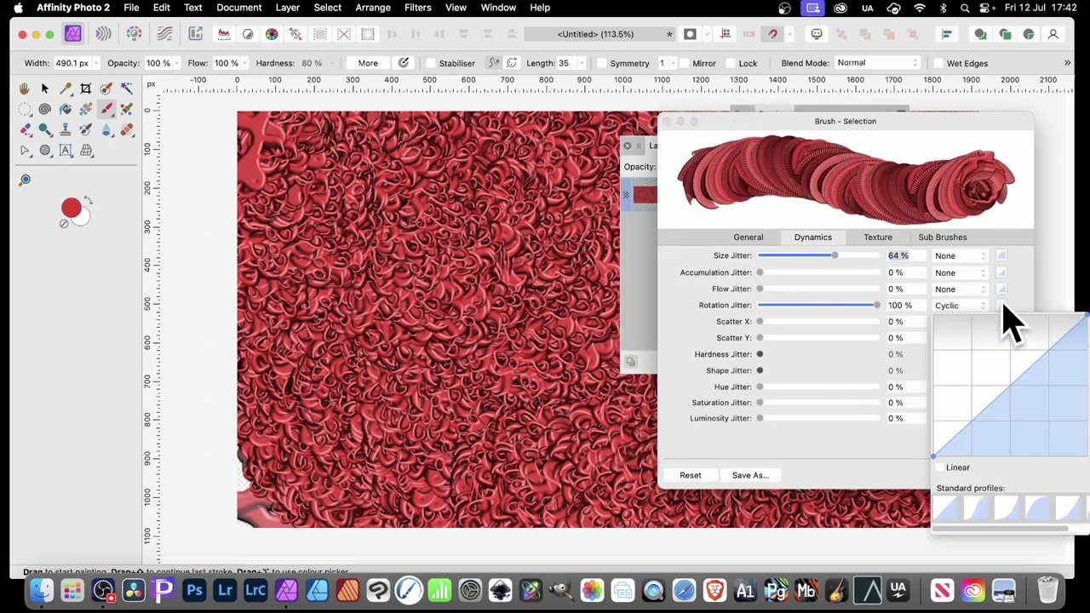
pyautogui.click(1010, 508)
pyautogui.click(1015, 509)
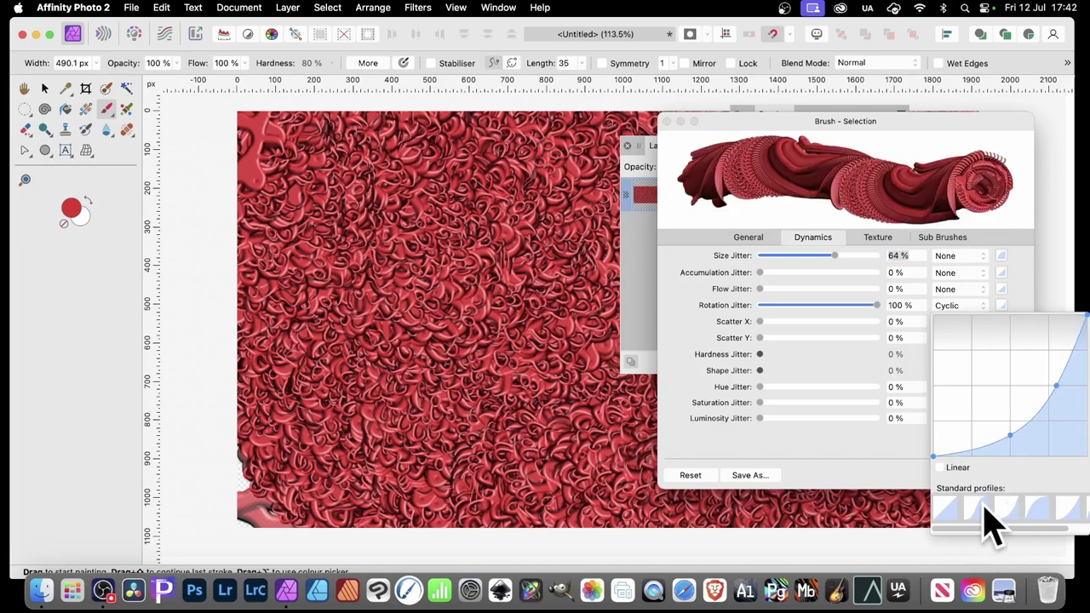
pyautogui.click(995, 511)
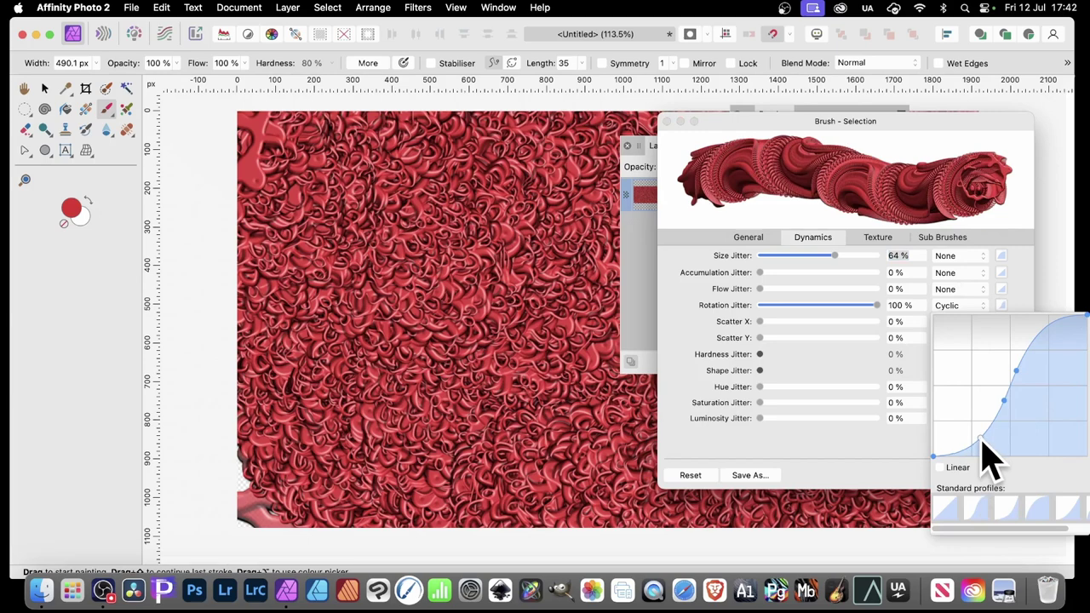
# - Reshape the rotation jitter's curve with extra points on its lower and upper parts, and paint large swirls over the canvas's left half
pyautogui.moveTo(976, 441)
pyautogui.mouseDown()
pyautogui.moveTo(965, 356)
pyautogui.moveTo(972, 439)
pyautogui.mouseUp()
pyautogui.click(1045, 337)
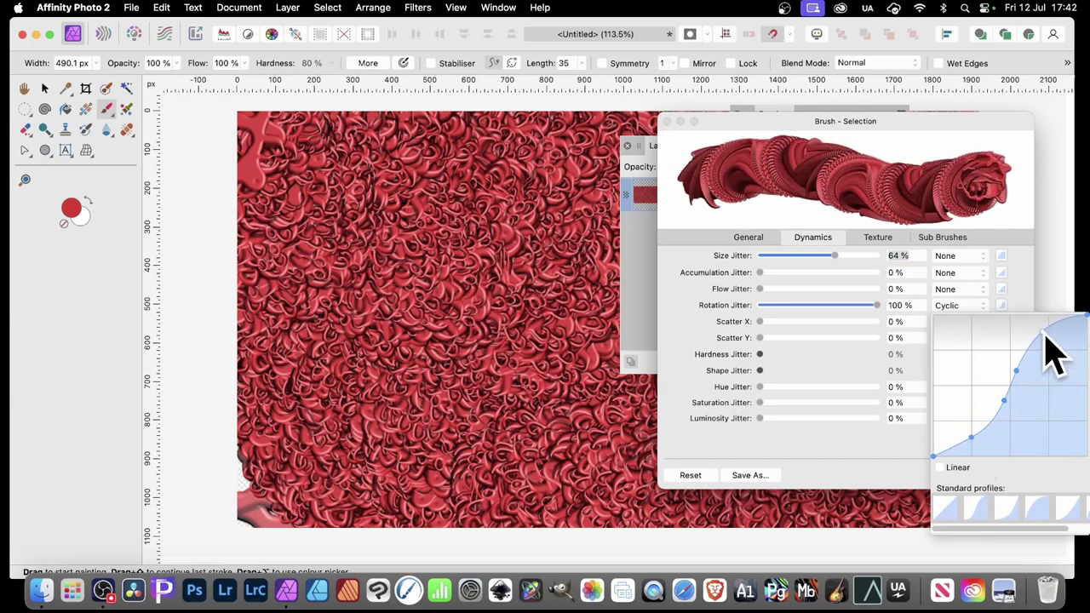
pyautogui.moveTo(1047, 340)
pyautogui.mouseDown()
pyautogui.moveTo(1048, 366)
pyautogui.moveTo(1068, 353)
pyautogui.moveTo(1069, 409)
pyautogui.moveTo(1051, 339)
pyautogui.mouseUp()
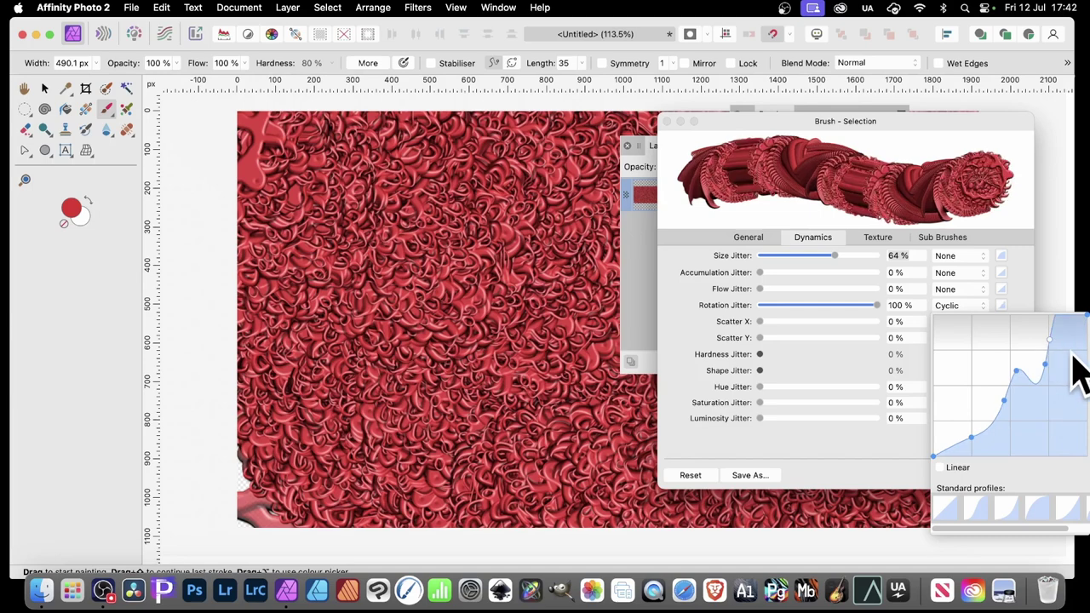
pyautogui.click(280, 182)
pyautogui.moveTo(280, 182)
pyautogui.mouseDown()
pyautogui.moveTo(463, 202)
pyautogui.moveTo(500, 237)
pyautogui.moveTo(536, 310)
pyautogui.moveTo(541, 371)
pyautogui.moveTo(471, 451)
pyautogui.moveTo(385, 466)
pyautogui.moveTo(309, 356)
pyautogui.moveTo(319, 306)
pyautogui.moveTo(478, 332)
pyautogui.moveTo(566, 425)
pyautogui.moveTo(514, 444)
pyautogui.moveTo(555, 230)
pyautogui.moveTo(463, 237)
pyautogui.moveTo(516, 452)
pyautogui.moveTo(476, 303)
pyautogui.moveTo(588, 89)
pyautogui.moveTo(585, 170)
pyautogui.moveTo(523, 333)
pyautogui.moveTo(222, 302)
pyautogui.moveTo(236, 324)
pyautogui.mouseUp()
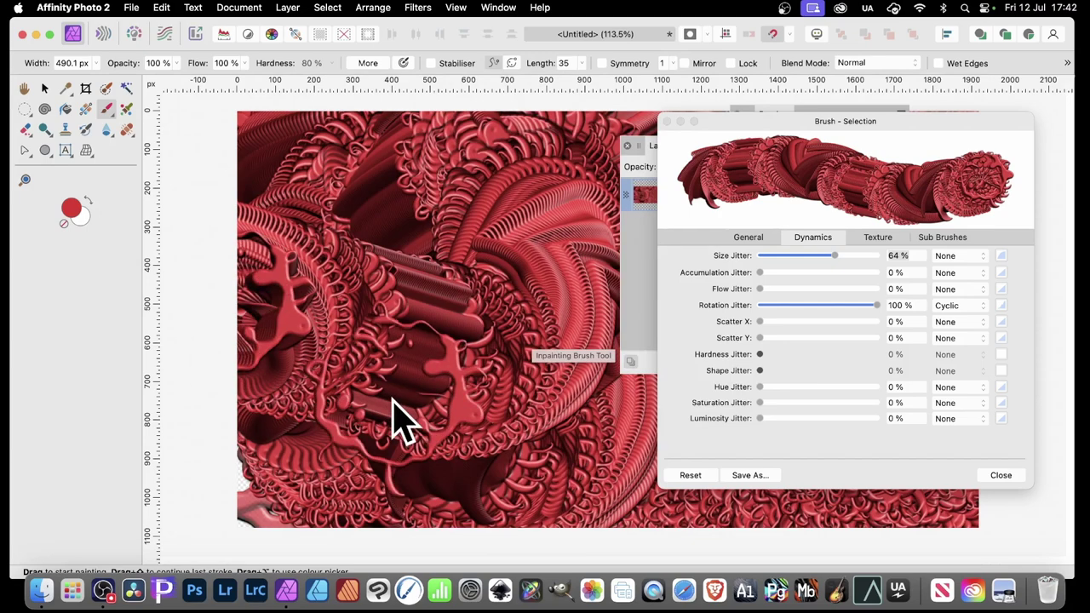
# - Set the brush's Scatter Y to 140% with the Cyclic controller and apply the concave standard profile to it
pyautogui.moveTo(760, 338); pyautogui.dragTo(777, 341)
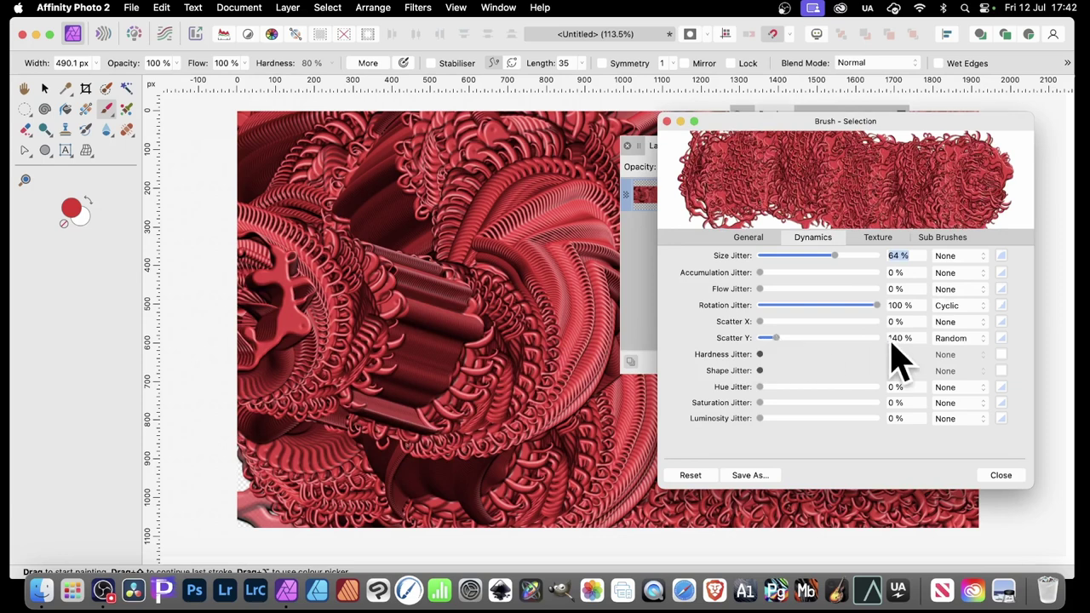
pyautogui.click(963, 340)
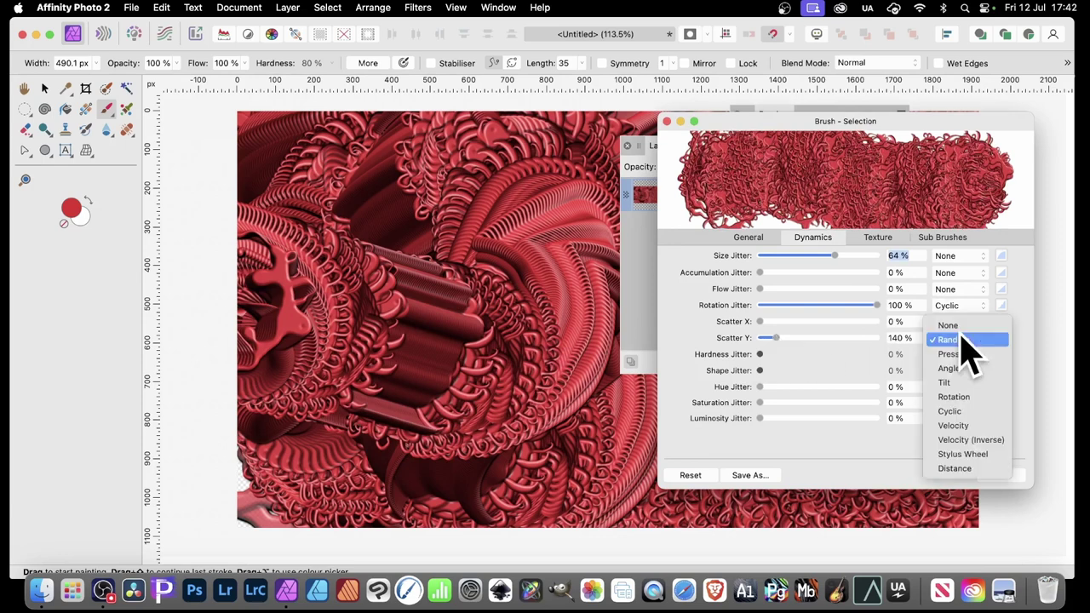
pyautogui.click(967, 413)
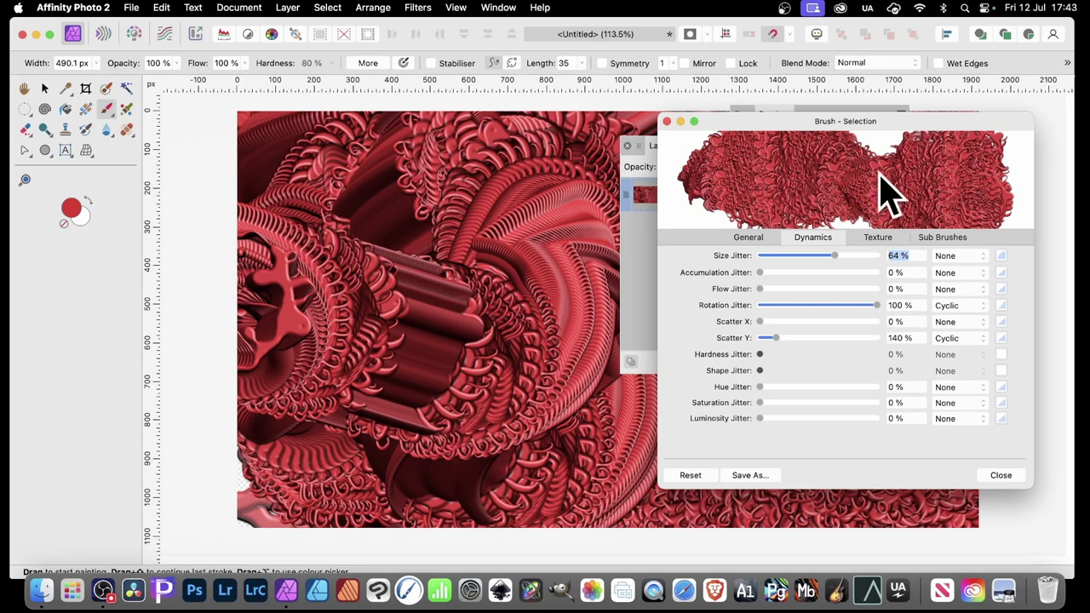
pyautogui.click(1002, 340)
pyautogui.click(978, 540)
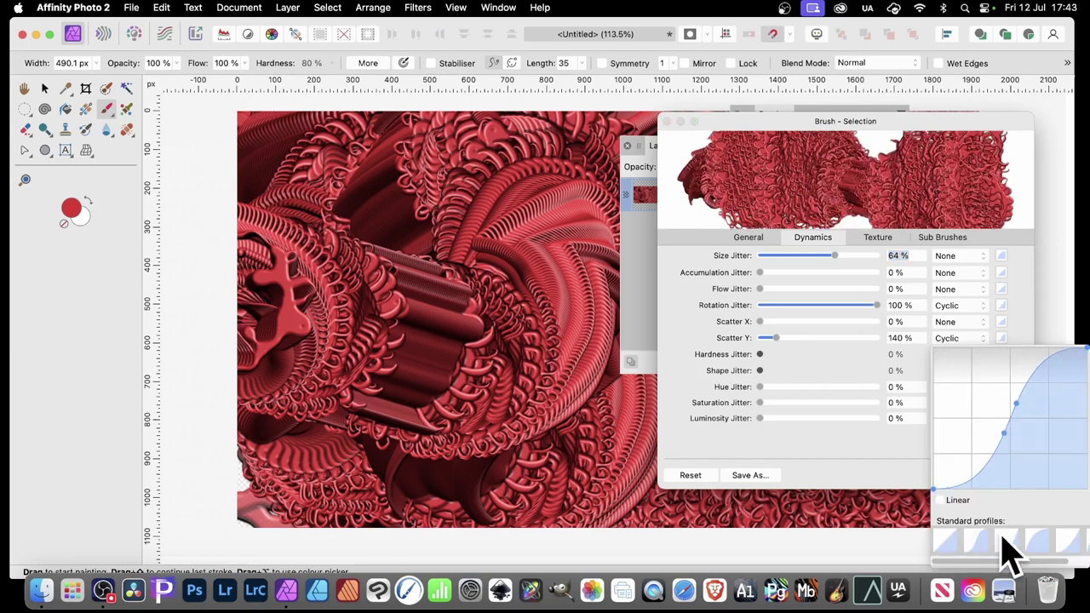
pyautogui.click(1005, 542)
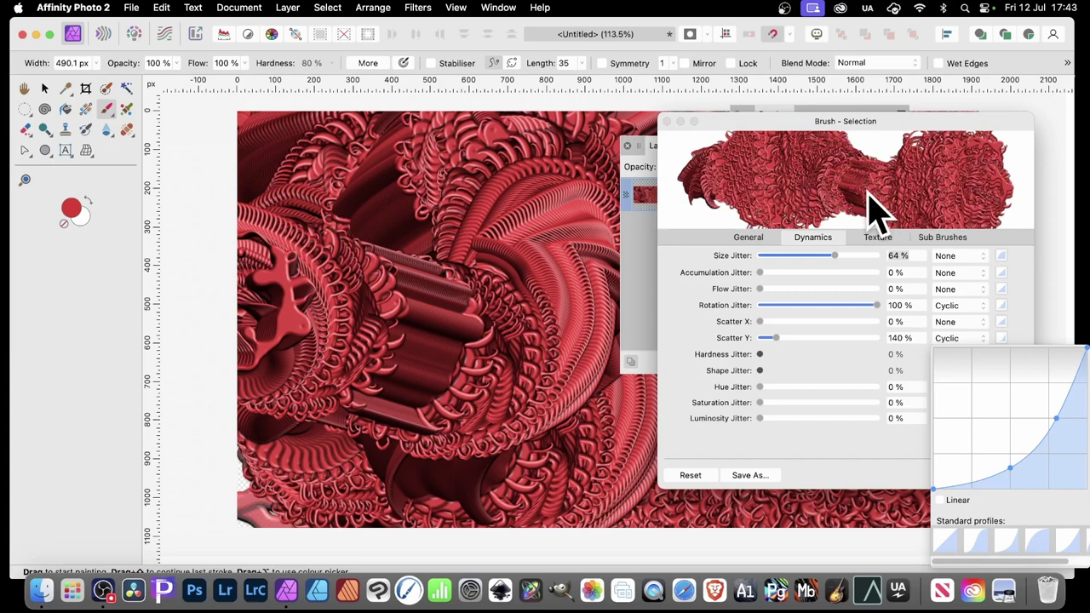
# - Set the hue jitter to 100% with the Cyclic controller, try several standard profiles and apply the rounded convex curve
pyautogui.moveTo(767, 386); pyautogui.dragTo(883, 396)
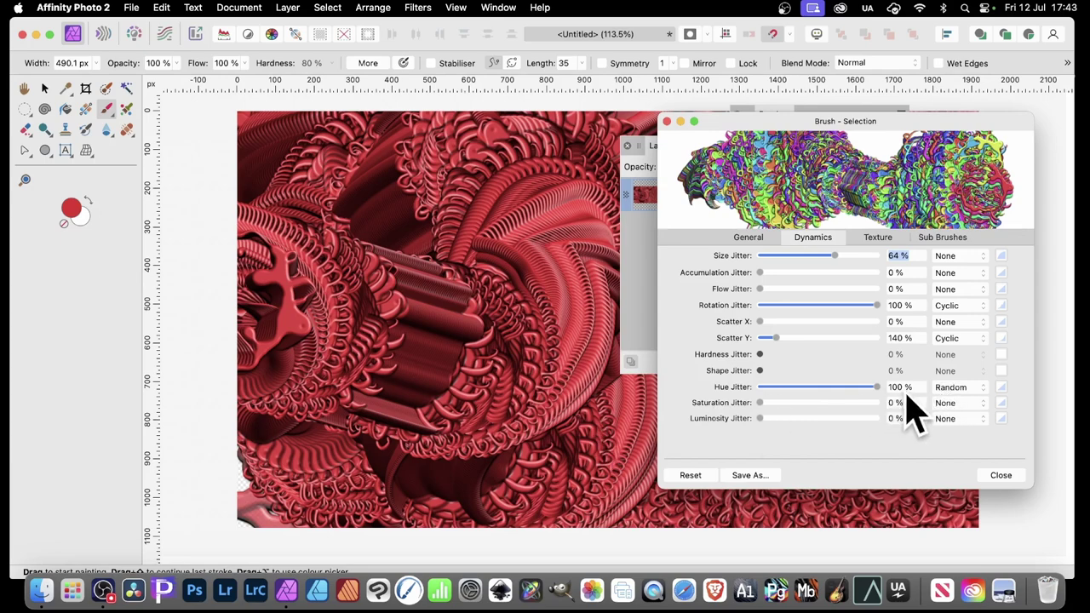
pyautogui.click(951, 389)
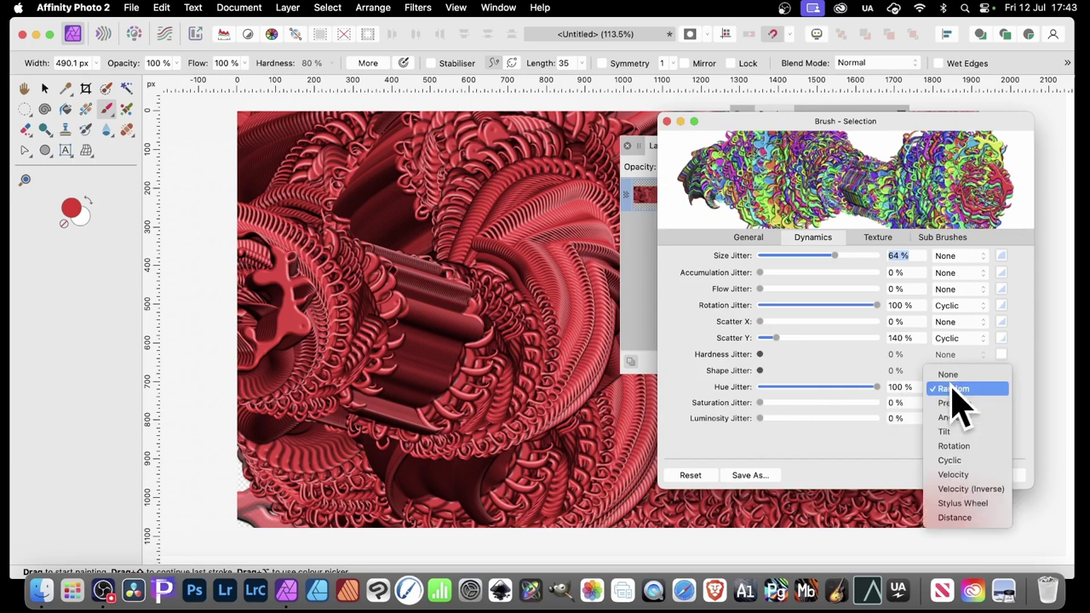
pyautogui.click(947, 464)
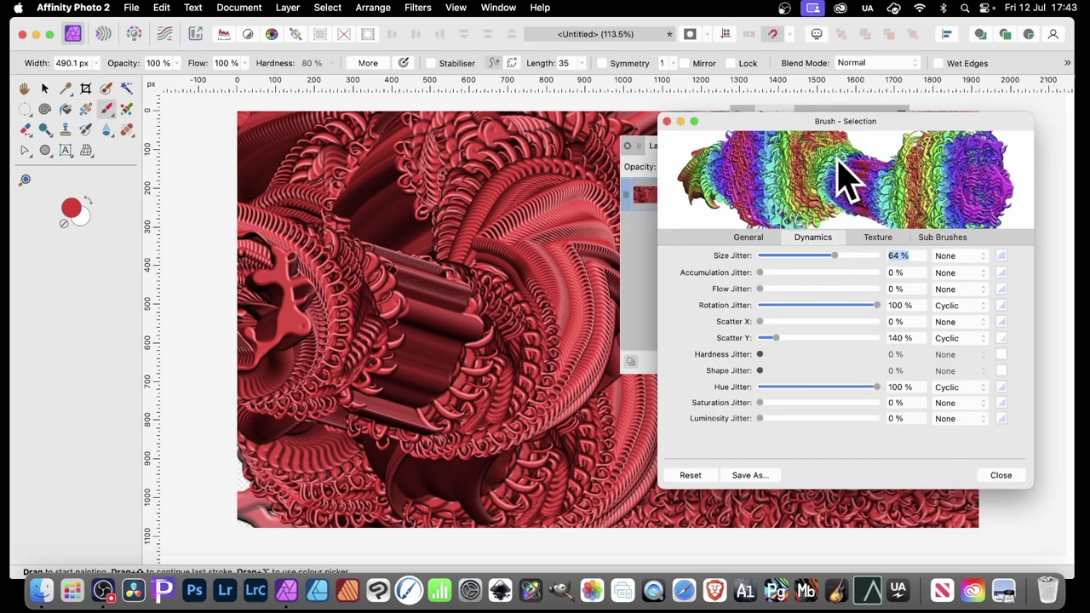
pyautogui.click(1005, 389)
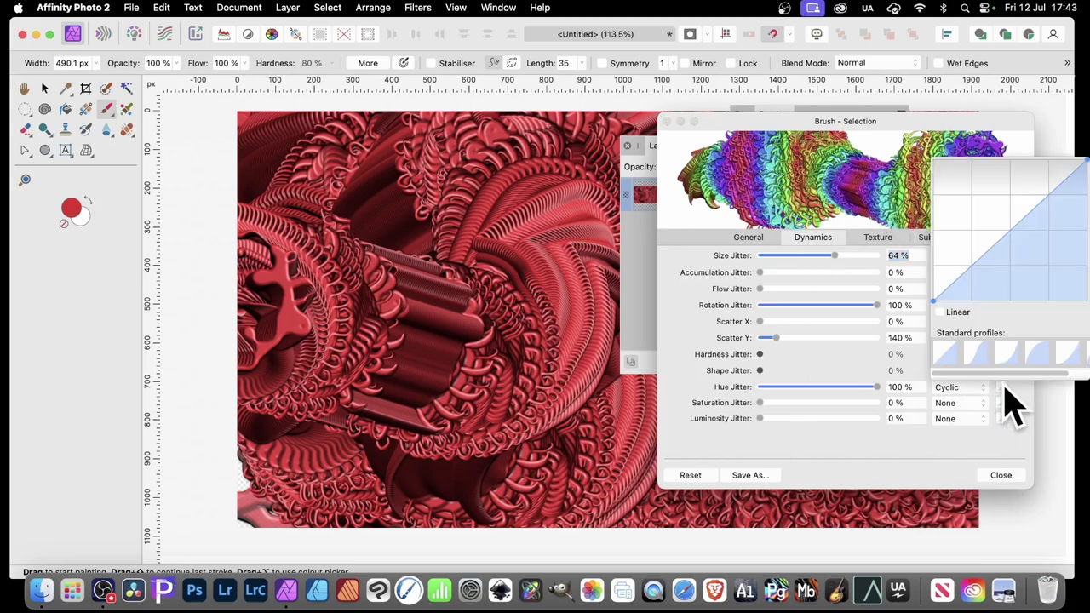
pyautogui.click(982, 351)
pyautogui.click(1005, 356)
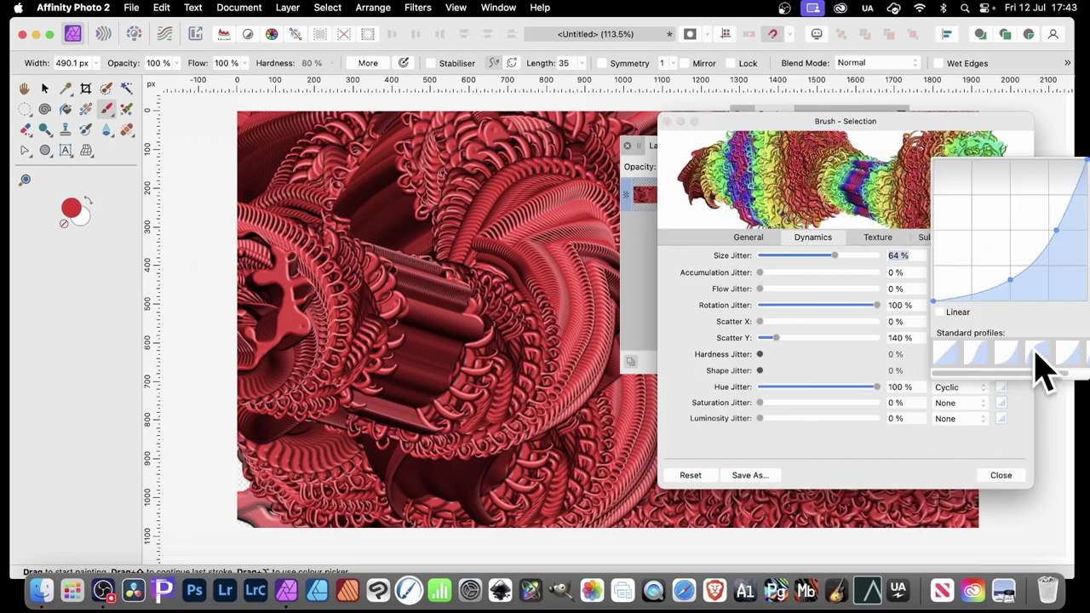
pyautogui.click(1036, 354)
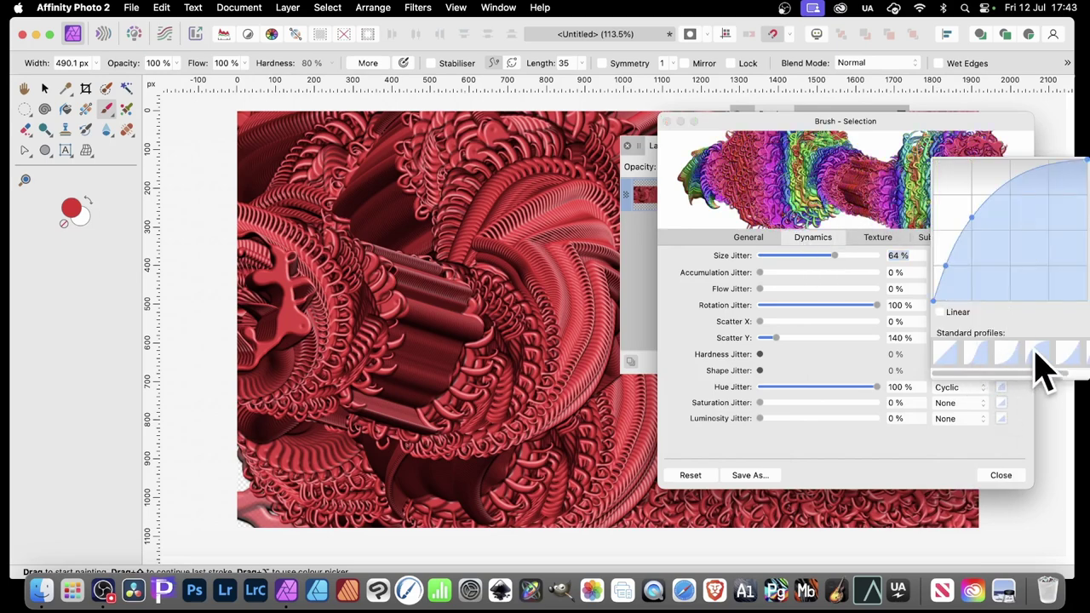
pyautogui.click(885, 441)
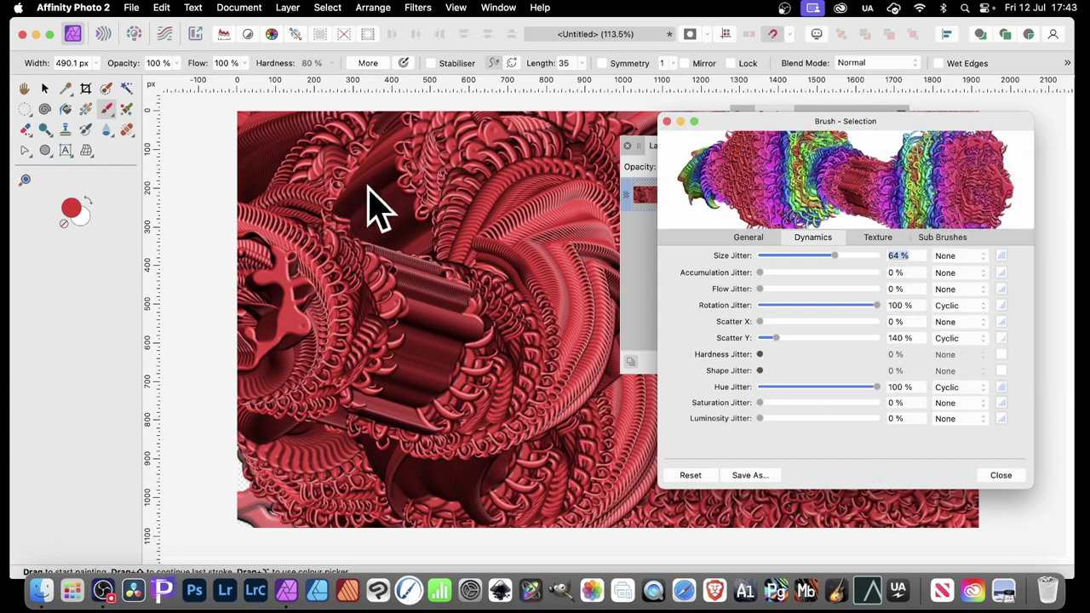
# - Close the brush settings, move the Brushes panel aside and paint over the whole canvas with the multicoloured brush
pyautogui.click(1019, 482)
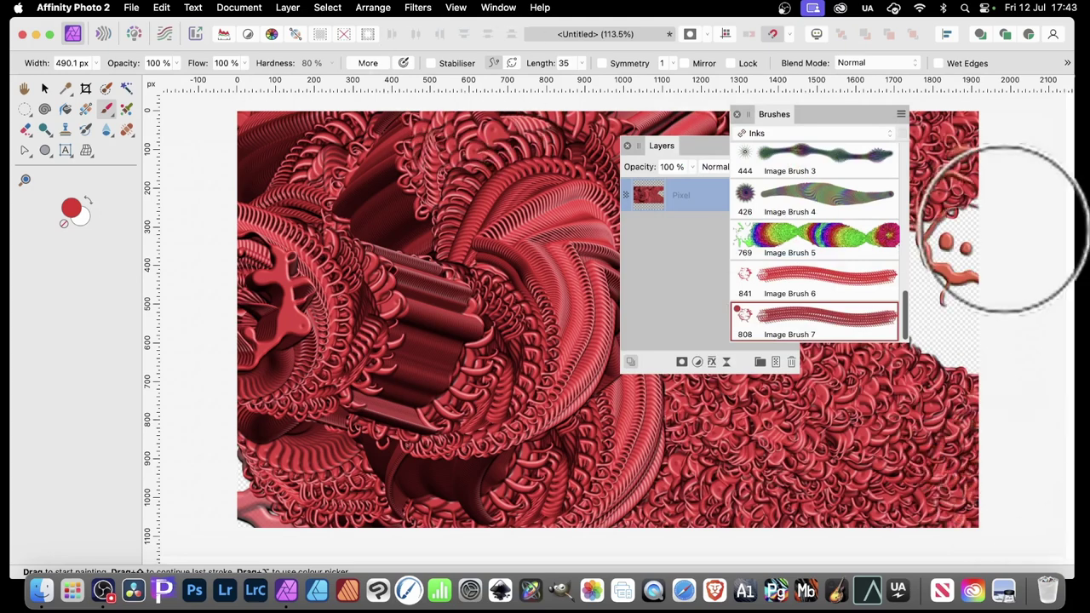
pyautogui.moveTo(788, 114); pyautogui.dragTo(881, 134)
pyautogui.moveTo(426, 153)
pyautogui.mouseDown()
pyautogui.moveTo(438, 133)
pyautogui.moveTo(536, 158)
pyautogui.moveTo(439, 213)
pyautogui.moveTo(516, 377)
pyautogui.moveTo(389, 304)
pyautogui.moveTo(328, 387)
pyautogui.moveTo(272, 166)
pyautogui.moveTo(377, 353)
pyautogui.moveTo(426, 231)
pyautogui.moveTo(472, 230)
pyautogui.moveTo(540, 341)
pyautogui.moveTo(585, 110)
pyautogui.moveTo(713, 360)
pyautogui.moveTo(724, 123)
pyautogui.moveTo(786, 324)
pyautogui.moveTo(920, 401)
pyautogui.moveTo(863, 226)
pyautogui.moveTo(673, 153)
pyautogui.moveTo(565, 328)
pyautogui.moveTo(293, 281)
pyautogui.mouseUp()
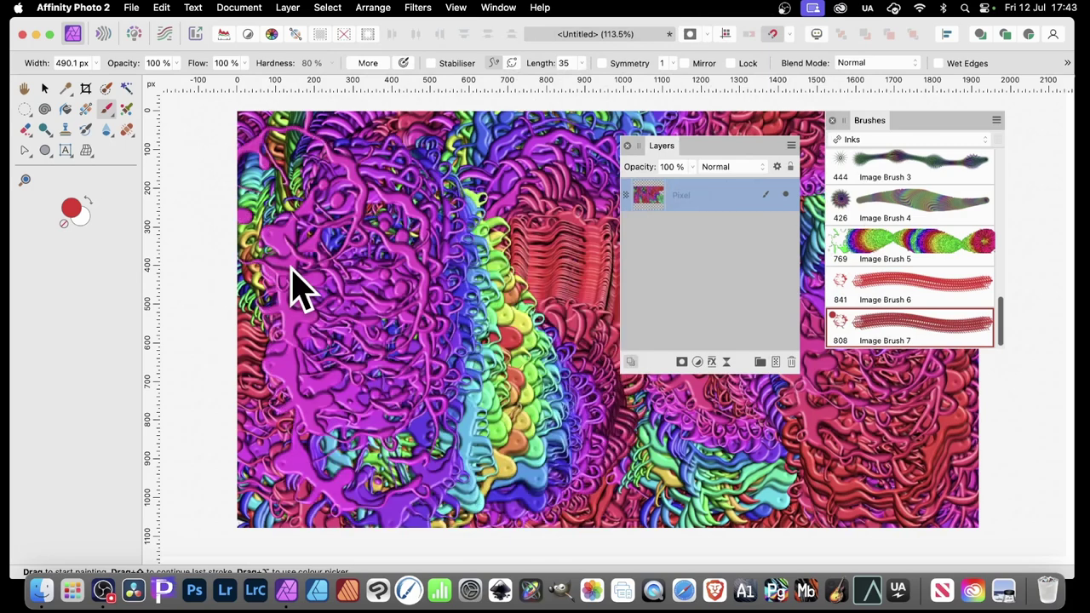
# - Check the brush's general settings and repaint the whole canvas with more 490.1 px multicoloured strokes
pyautogui.doubleClick(910, 342)
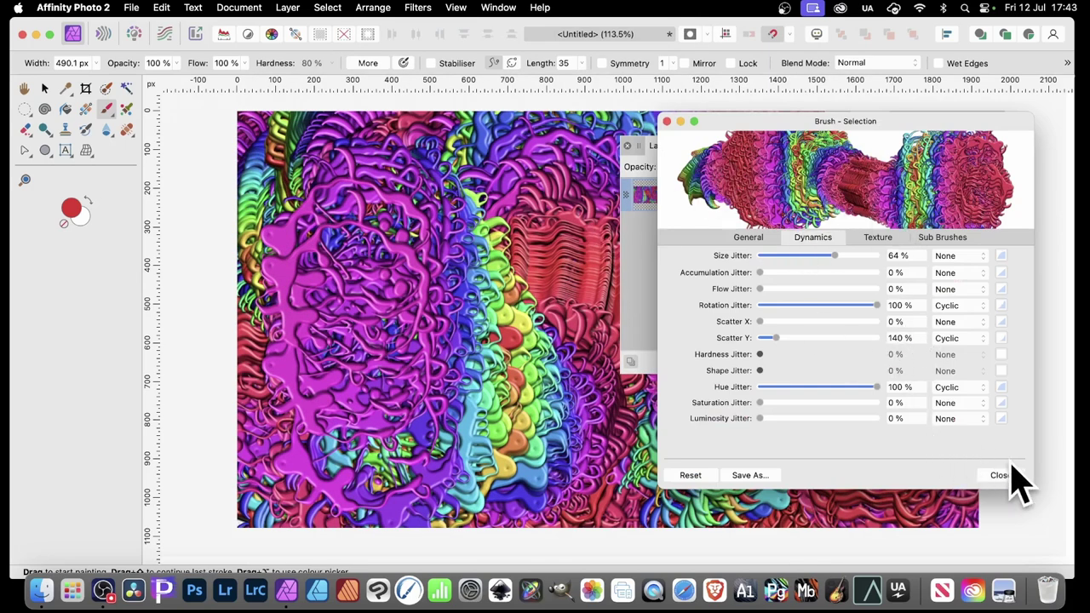
pyautogui.click(754, 239)
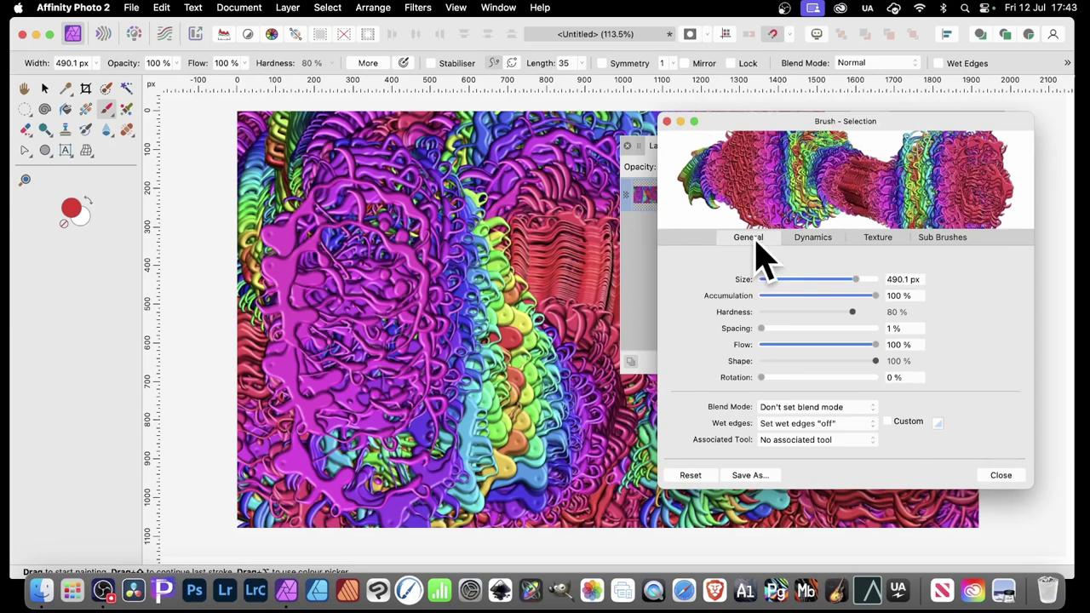
pyautogui.click(1005, 479)
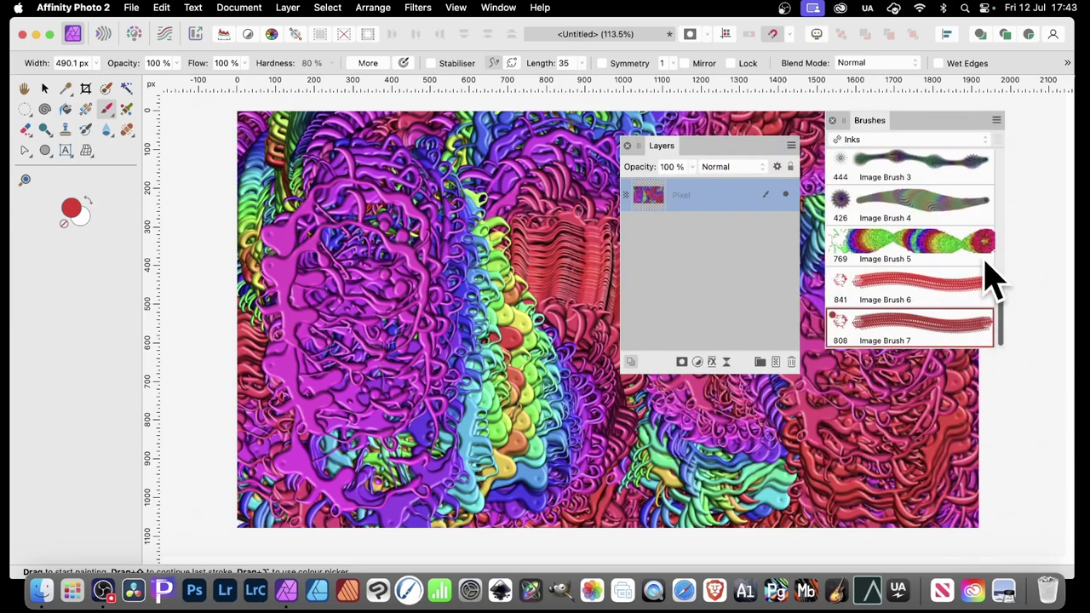
pyautogui.moveTo(451, 182)
pyautogui.mouseDown()
pyautogui.moveTo(435, 219)
pyautogui.moveTo(448, 234)
pyautogui.moveTo(467, 407)
pyautogui.moveTo(452, 194)
pyautogui.moveTo(425, 258)
pyautogui.moveTo(320, 356)
pyautogui.moveTo(318, 162)
pyautogui.moveTo(339, 465)
pyautogui.moveTo(433, 258)
pyautogui.moveTo(537, 159)
pyautogui.moveTo(606, 441)
pyautogui.moveTo(587, 200)
pyautogui.moveTo(656, 305)
pyautogui.mouseUp()
pyautogui.moveTo(805, 375)
pyautogui.mouseDown()
pyautogui.moveTo(840, 361)
pyautogui.moveTo(804, 397)
pyautogui.moveTo(584, 458)
pyautogui.moveTo(458, 372)
pyautogui.moveTo(305, 434)
pyautogui.moveTo(333, 134)
pyautogui.moveTo(628, 151)
pyautogui.mouseUp()
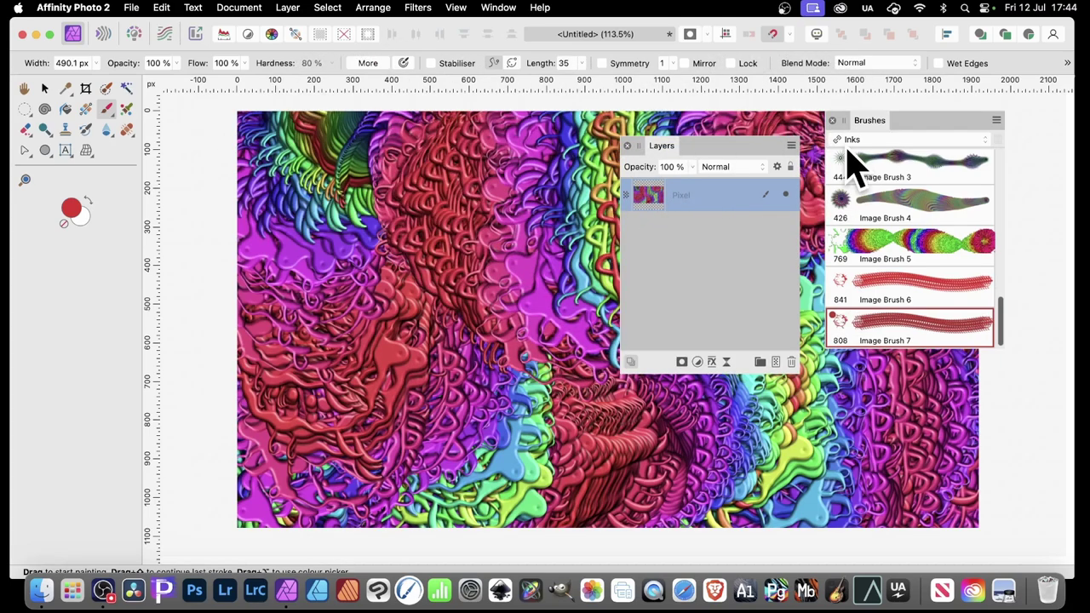
pyautogui.moveTo(378, 207)
pyautogui.mouseDown()
pyautogui.moveTo(478, 304)
pyautogui.moveTo(240, 269)
pyautogui.moveTo(338, 118)
pyautogui.moveTo(491, 246)
pyautogui.moveTo(613, 202)
pyautogui.moveTo(656, 326)
pyautogui.moveTo(829, 400)
pyautogui.moveTo(957, 399)
pyautogui.moveTo(696, 229)
pyautogui.moveTo(464, 227)
pyautogui.moveTo(431, 211)
pyautogui.moveTo(515, 284)
pyautogui.moveTo(384, 238)
pyautogui.moveTo(417, 199)
pyautogui.moveTo(322, 229)
pyautogui.moveTo(300, 284)
pyautogui.moveTo(316, 389)
pyautogui.mouseUp()
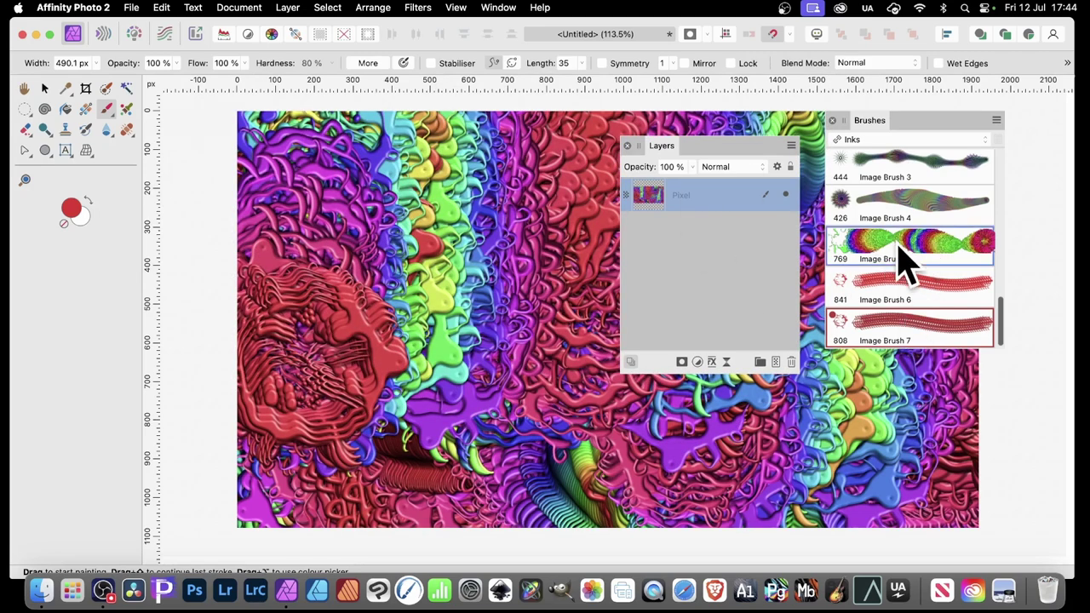
# - Choose Image Brush 5 and paint rainbow strokes across the canvas, reducing the brush width to 360 px
pyautogui.doubleClick(907, 256)
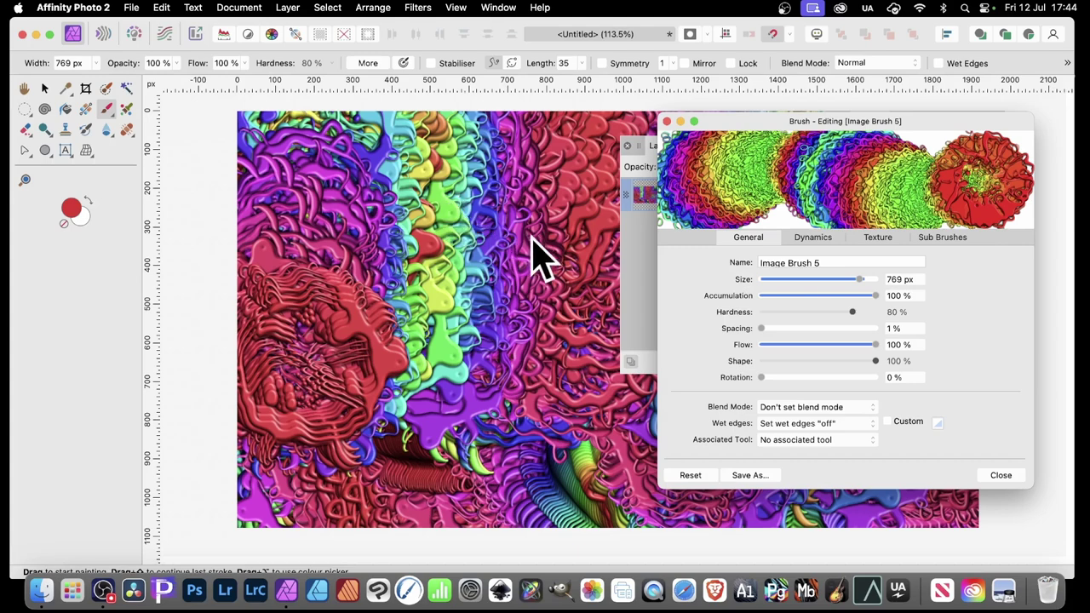
pyautogui.moveTo(536, 256)
pyautogui.mouseDown()
pyautogui.moveTo(499, 183)
pyautogui.moveTo(374, 368)
pyautogui.moveTo(281, 290)
pyautogui.moveTo(154, 294)
pyautogui.mouseUp()
pyautogui.moveTo(98, 69); pyautogui.dragTo(95, 79)
pyautogui.moveTo(545, 162)
pyautogui.mouseDown()
pyautogui.moveTo(502, 204)
pyautogui.moveTo(395, 389)
pyautogui.moveTo(248, 195)
pyautogui.moveTo(592, 396)
pyautogui.moveTo(691, 477)
pyautogui.moveTo(672, 453)
pyautogui.moveTo(689, 114)
pyautogui.moveTo(327, 115)
pyautogui.moveTo(208, 179)
pyautogui.mouseUp()
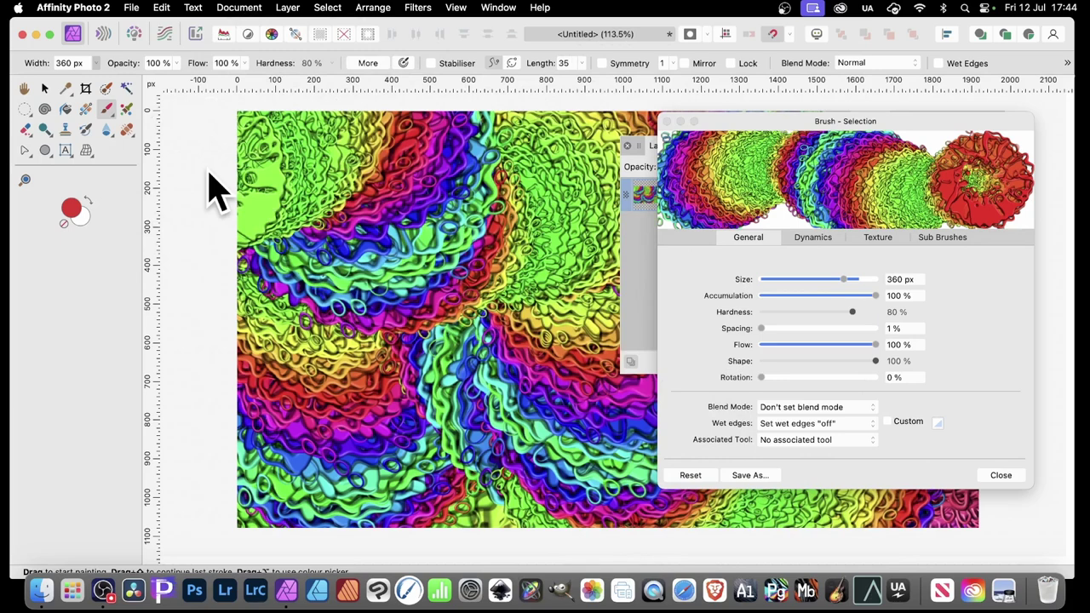
pyautogui.moveTo(209, 179); pyautogui.dragTo(207, 189)
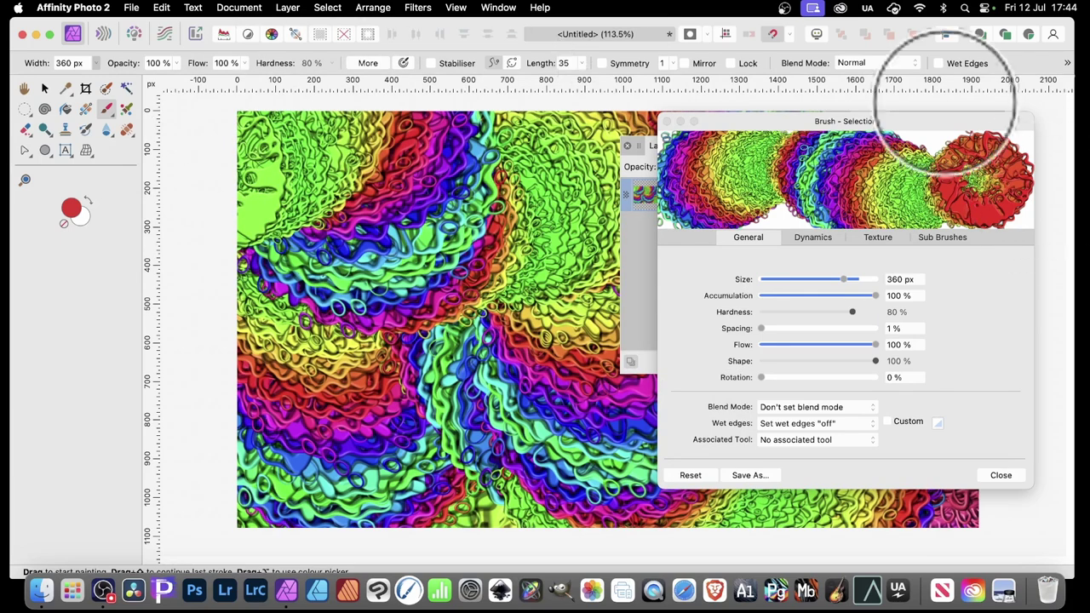
# - Close the brush settings and move the Layers and Brushes panels aside to uncover the canvas
pyautogui.moveTo(823, 121)
pyautogui.mouseDown()
pyautogui.moveTo(850, 131)
pyautogui.moveTo(798, 112)
pyautogui.mouseUp()
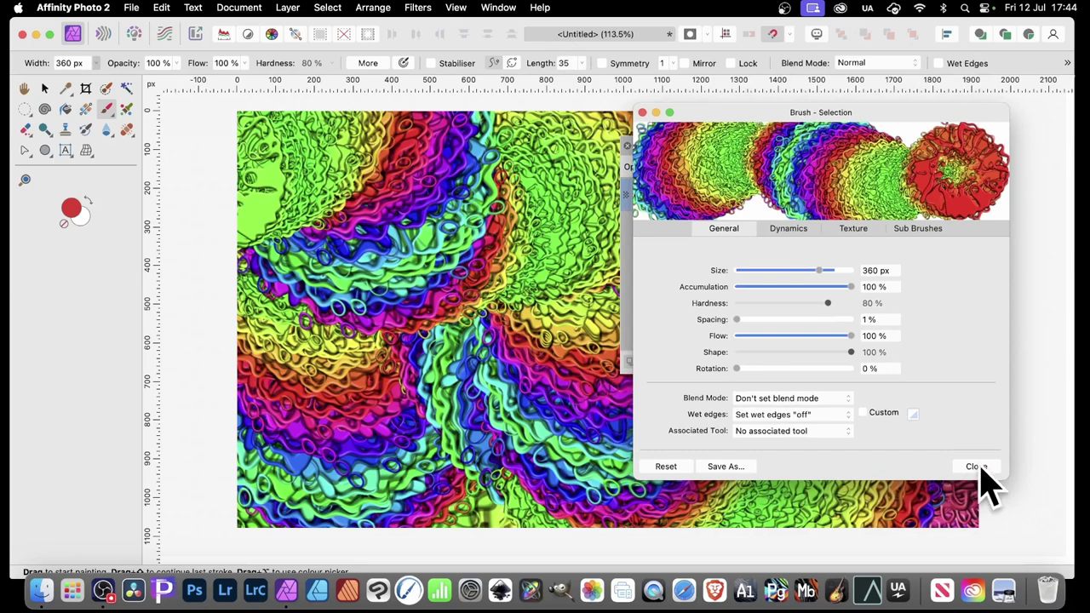
pyautogui.click(975, 467)
pyautogui.moveTo(699, 153)
pyautogui.mouseDown()
pyautogui.moveTo(740, 161)
pyautogui.moveTo(1008, 399)
pyautogui.mouseUp()
pyautogui.moveTo(885, 120); pyautogui.dragTo(1015, 140)
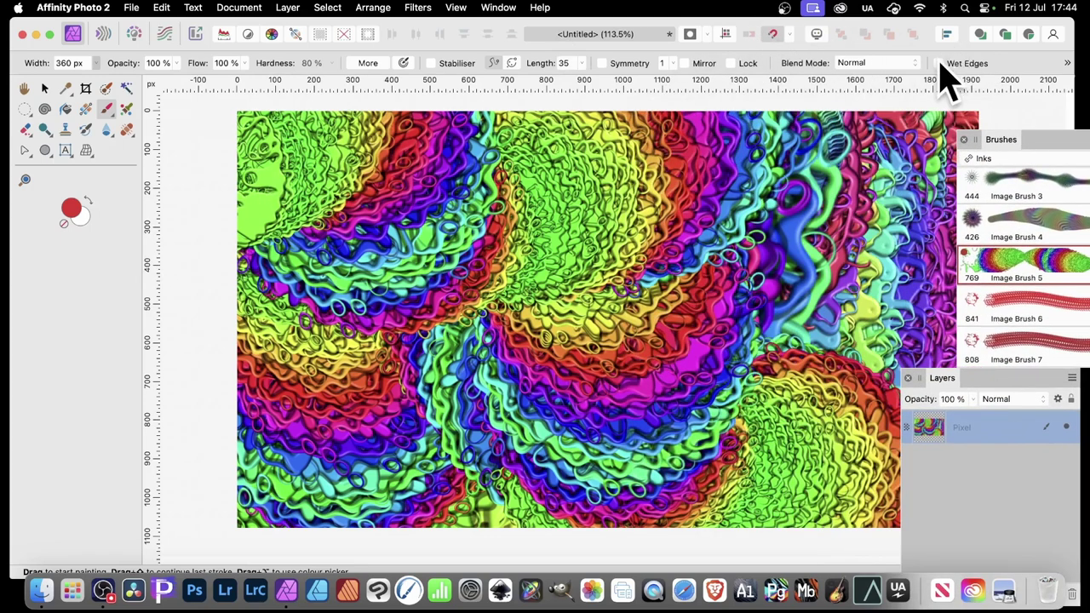
# - Create a pattern layer from the painted Pixel layer, turn on mirroring and scale its tile to 180 dpi
pyautogui.click(44, 89)
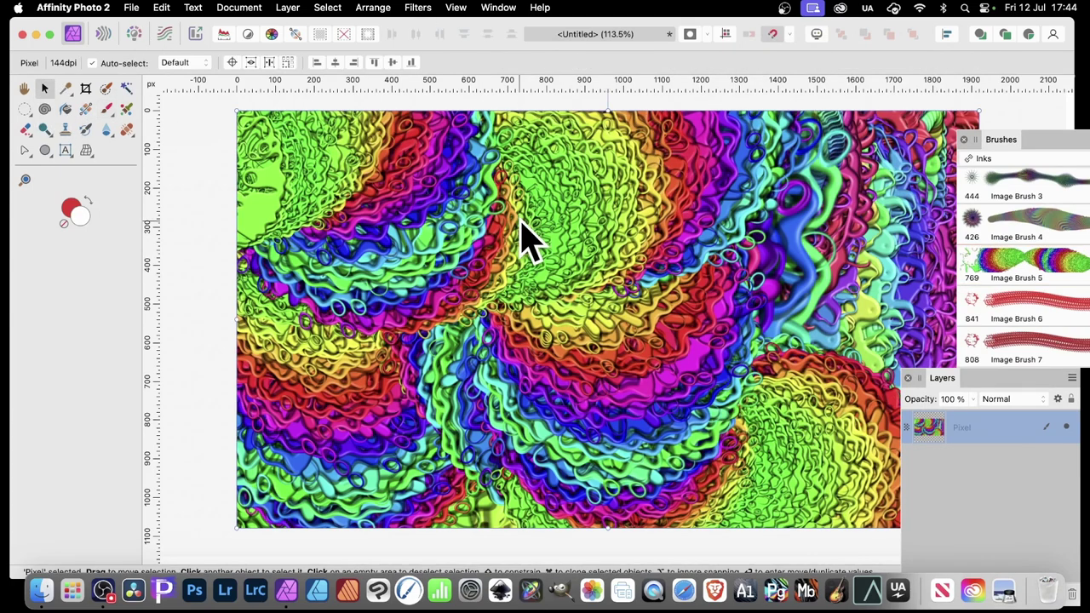
pyautogui.click(288, 8)
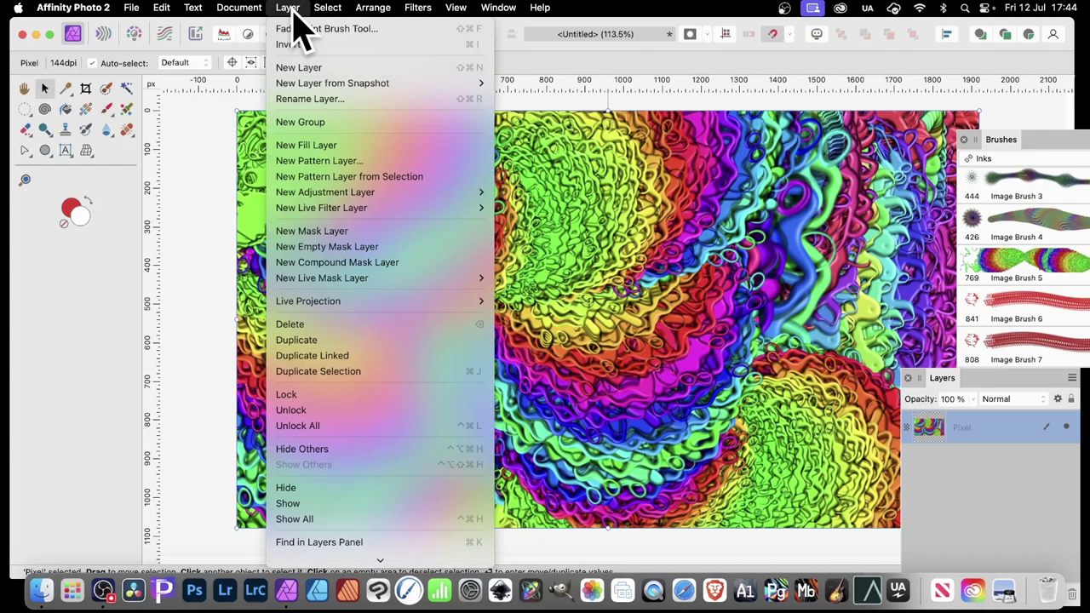
pyautogui.click(371, 179)
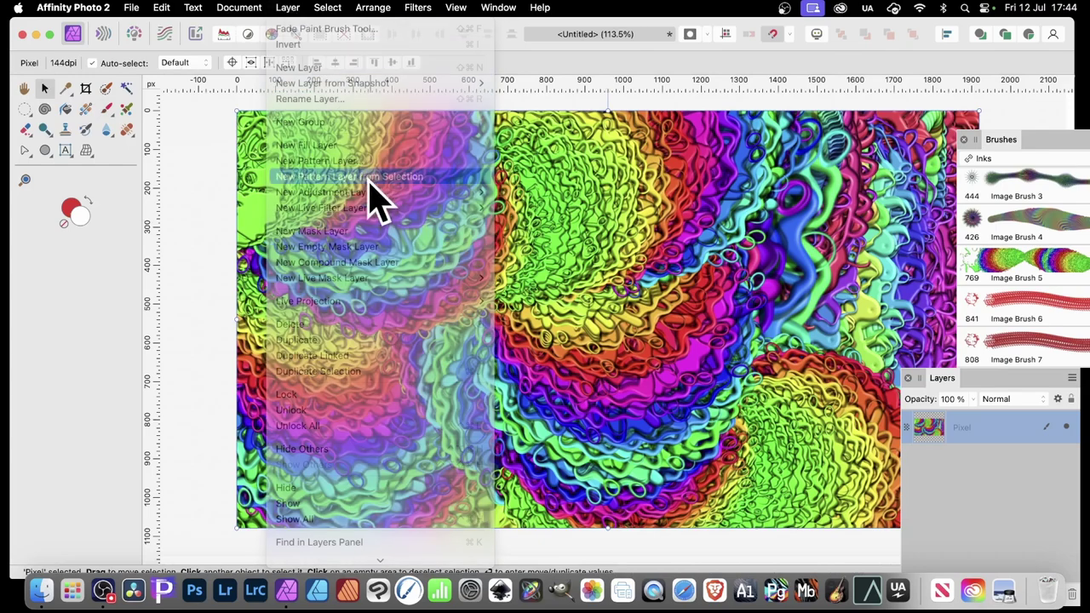
pyautogui.moveTo(236, 111); pyautogui.dragTo(567, 244)
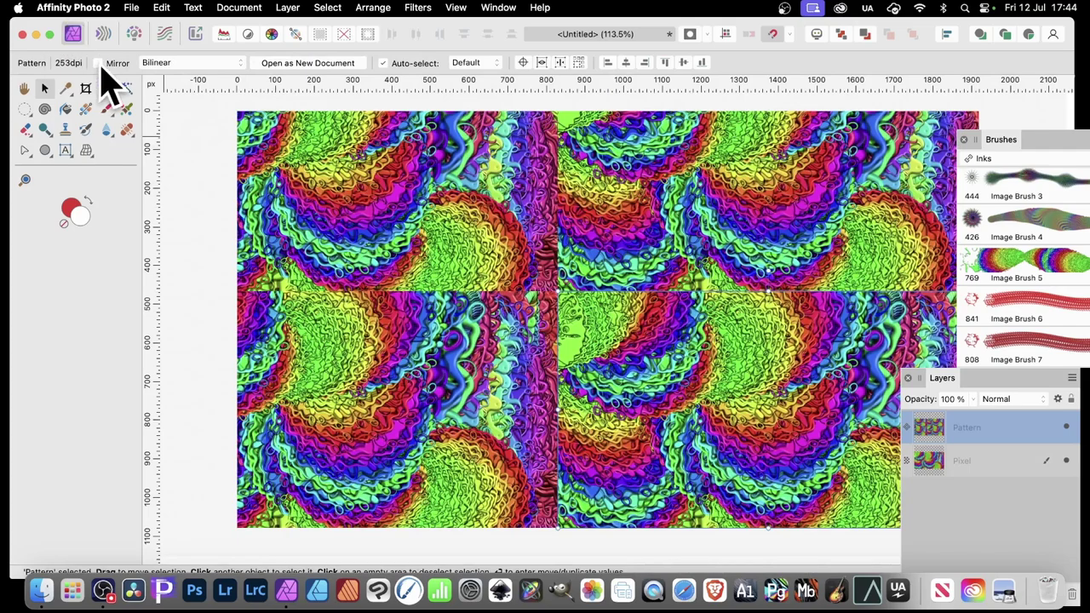
pyautogui.click(99, 64)
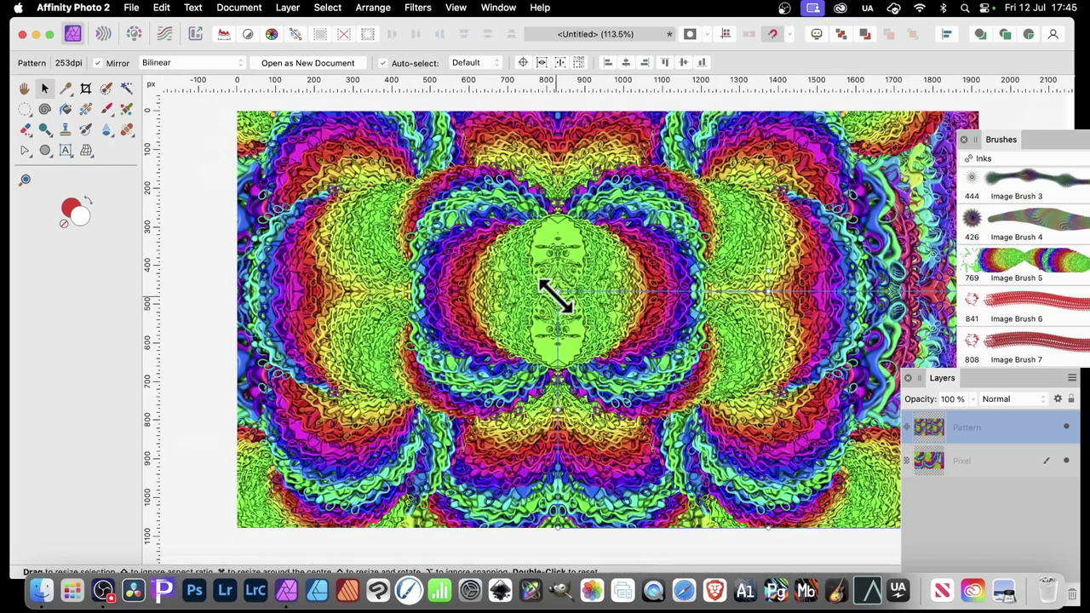
pyautogui.moveTo(557, 292); pyautogui.dragTo(382, 187)
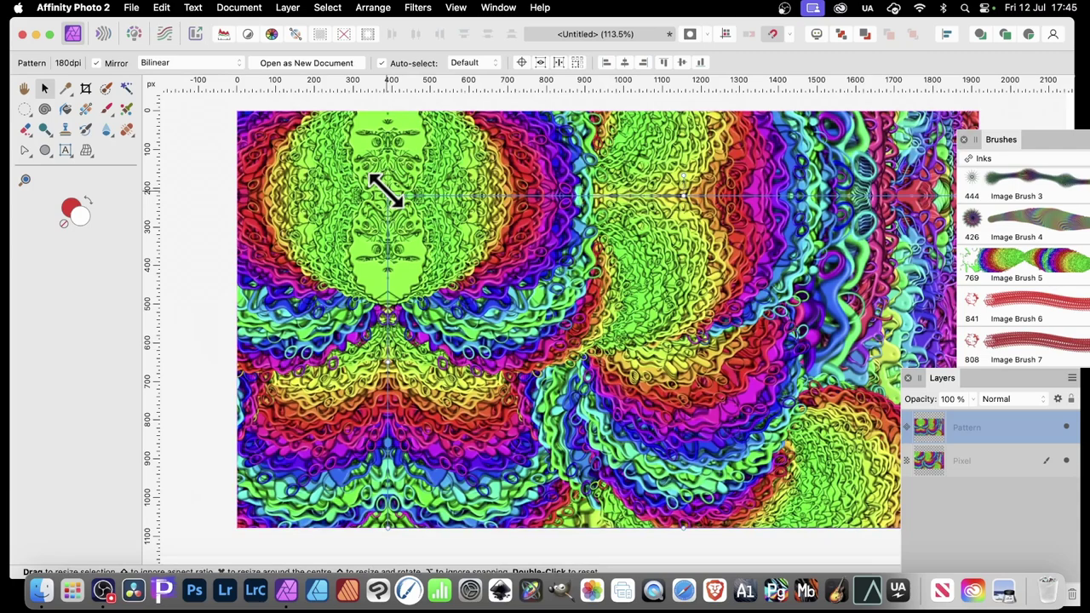
# - Paint rainbow strokes with the 360 px Image Brush 5 on the mirrored pattern layer
pyautogui.press('b')
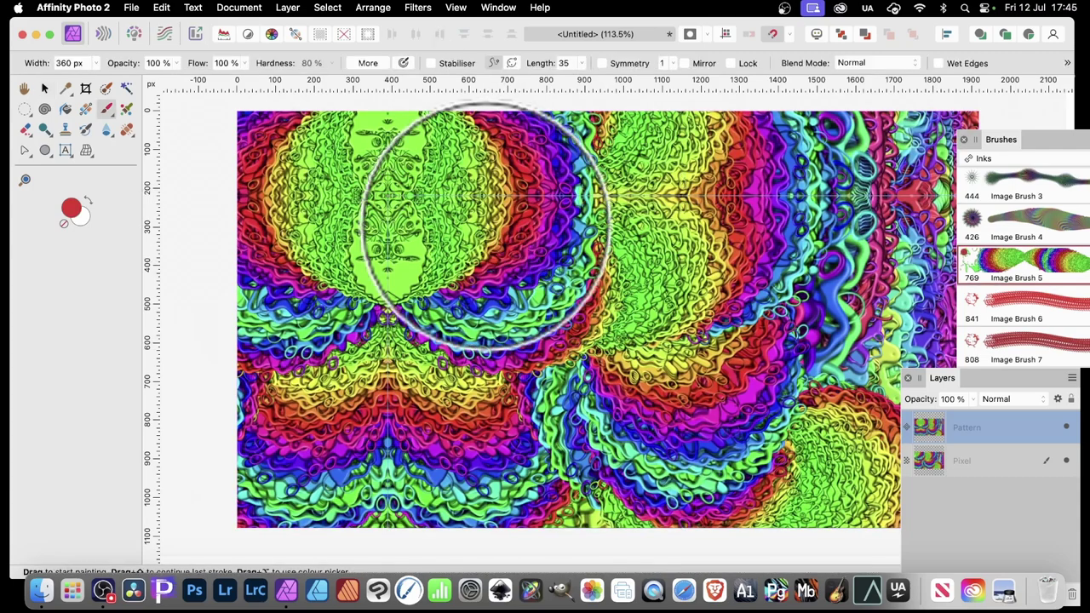
pyautogui.moveTo(438, 195)
pyautogui.mouseDown()
pyautogui.moveTo(389, 74)
pyautogui.moveTo(450, 256)
pyautogui.moveTo(569, 288)
pyautogui.moveTo(645, 273)
pyautogui.moveTo(742, 401)
pyautogui.moveTo(960, 97)
pyautogui.moveTo(615, 252)
pyautogui.moveTo(450, 299)
pyautogui.moveTo(328, 414)
pyautogui.moveTo(194, 379)
pyautogui.mouseUp()
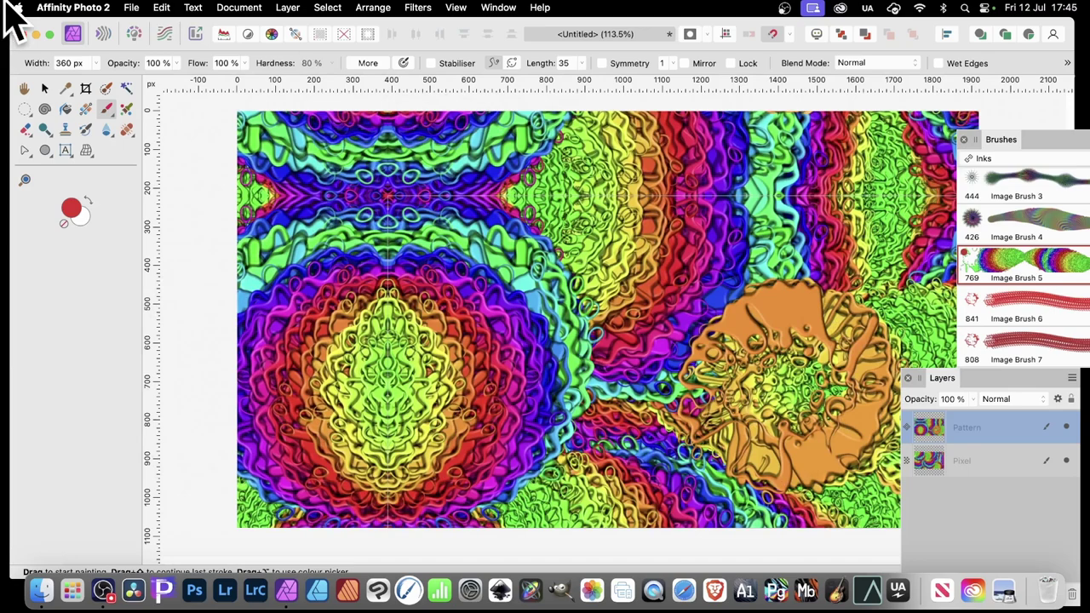
# - Undo the strokes on the mirrored pattern layer, its scaling and its creation, returning to the single painted Pixel layer
pyautogui.press('super+z')
pyautogui.press('super+z')
pyautogui.press('super+z')
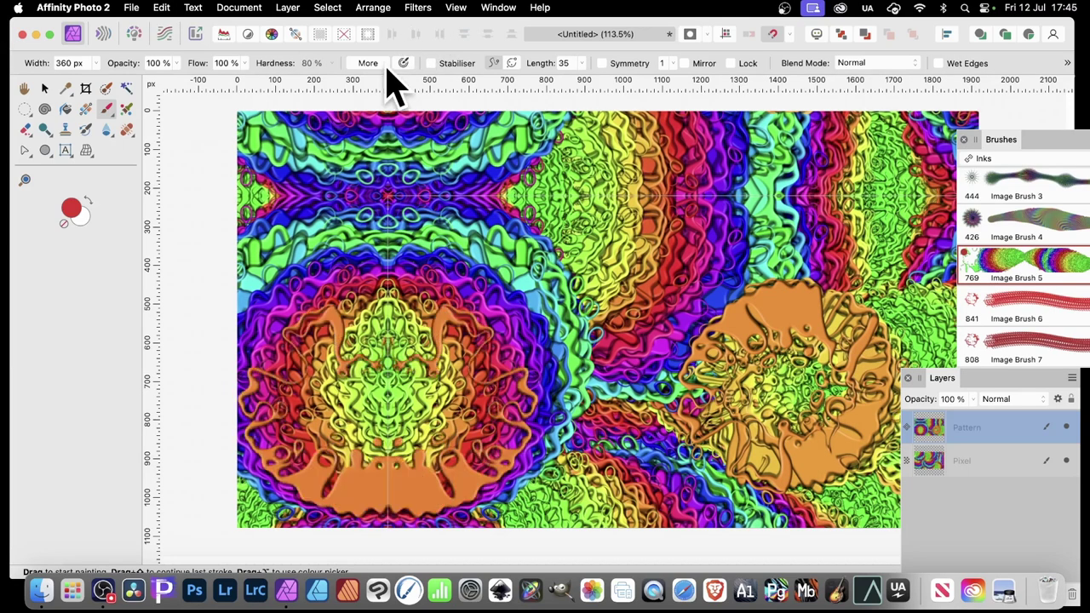
pyautogui.press('super+z')
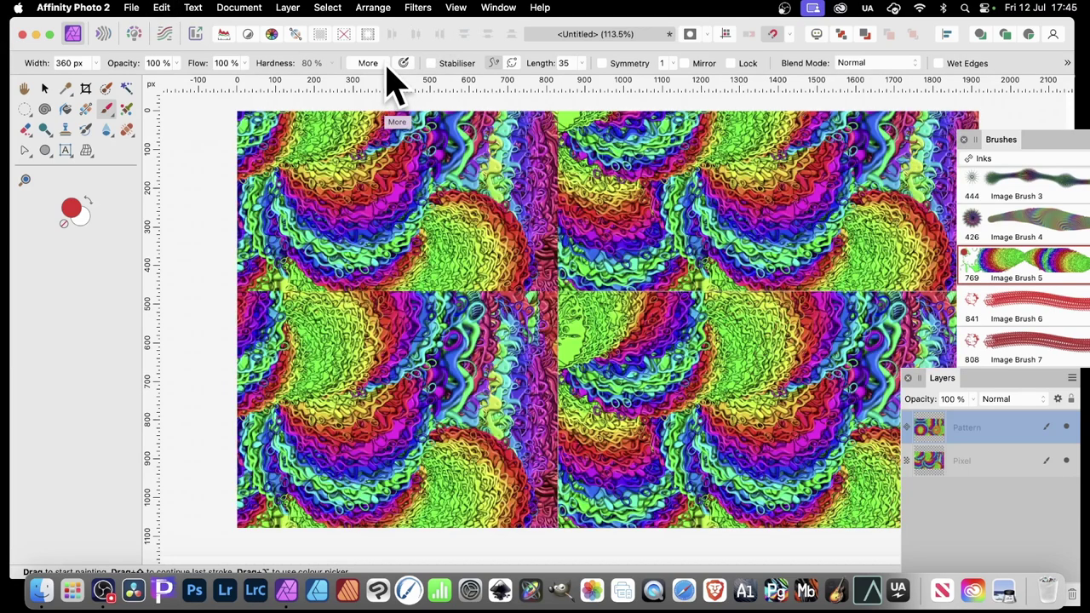
pyautogui.press('super+z')
pyautogui.press('super+z')
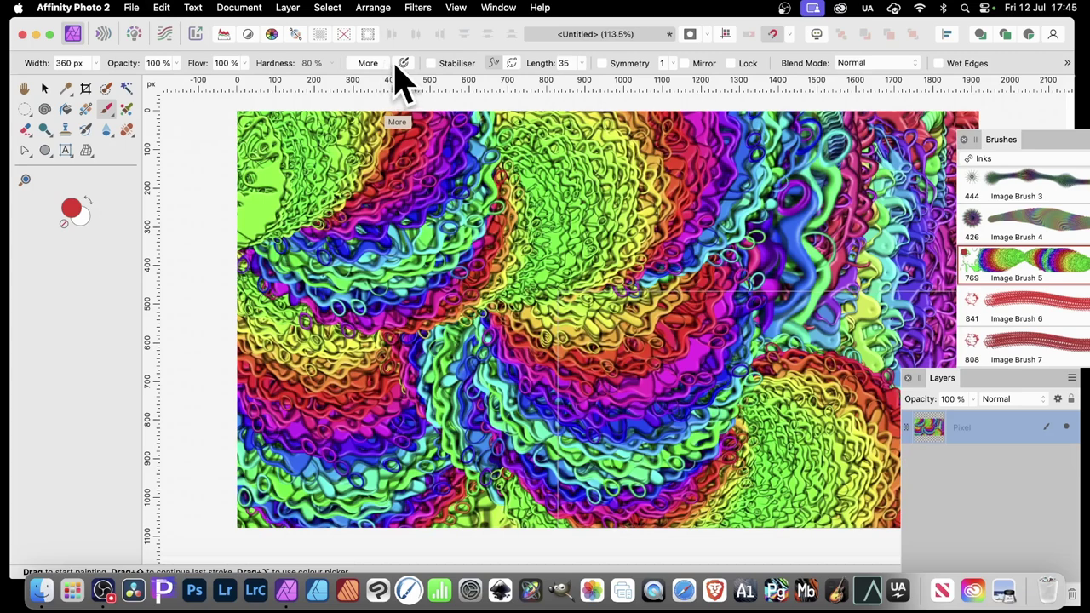
# - Add a Black & White adjustment layer above the Pixel layer and arrange its dialog and the Layers panel around the artwork
pyautogui.moveTo(946, 378); pyautogui.dragTo(692, 228)
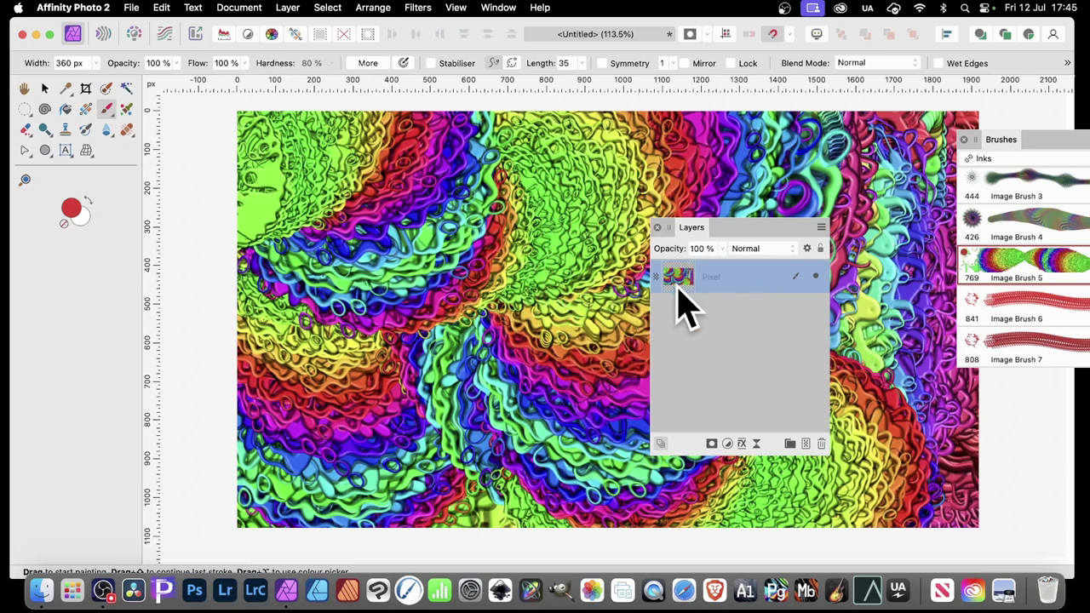
pyautogui.click(44, 89)
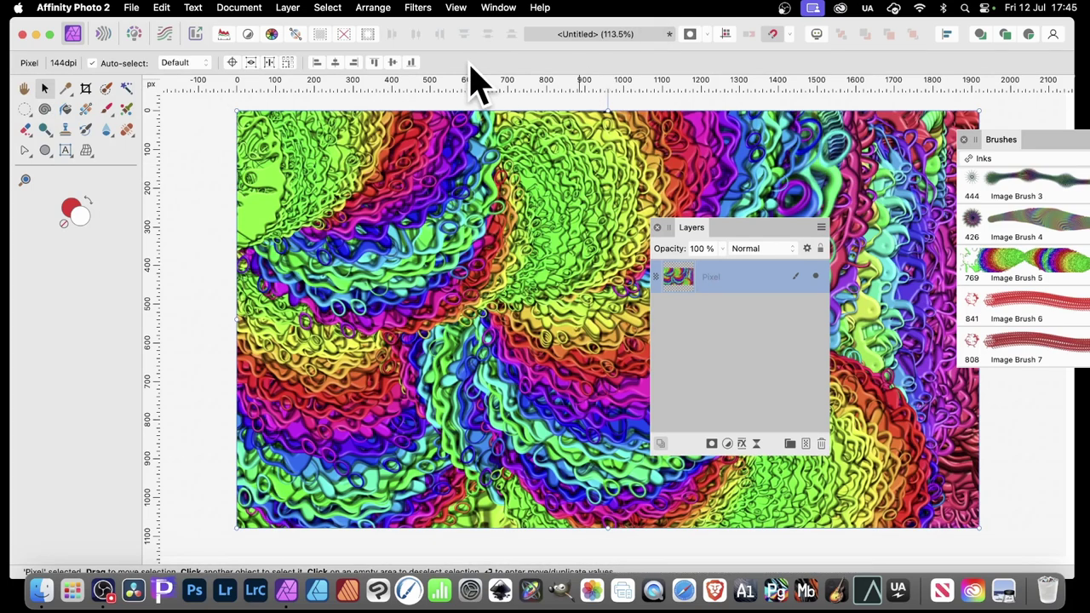
pyautogui.click(288, 8)
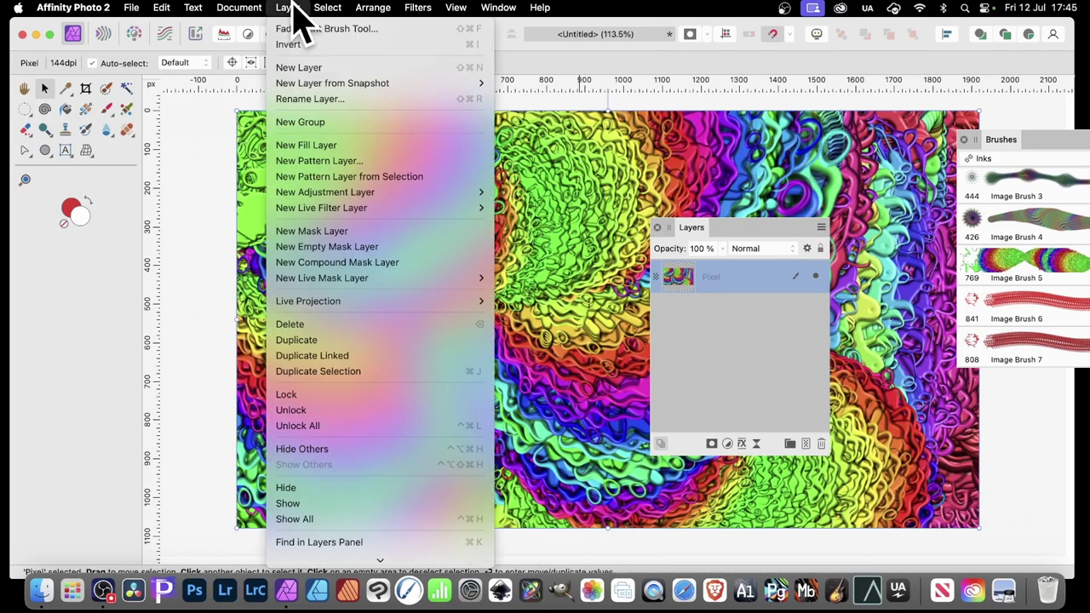
pyautogui.moveTo(315, 192)
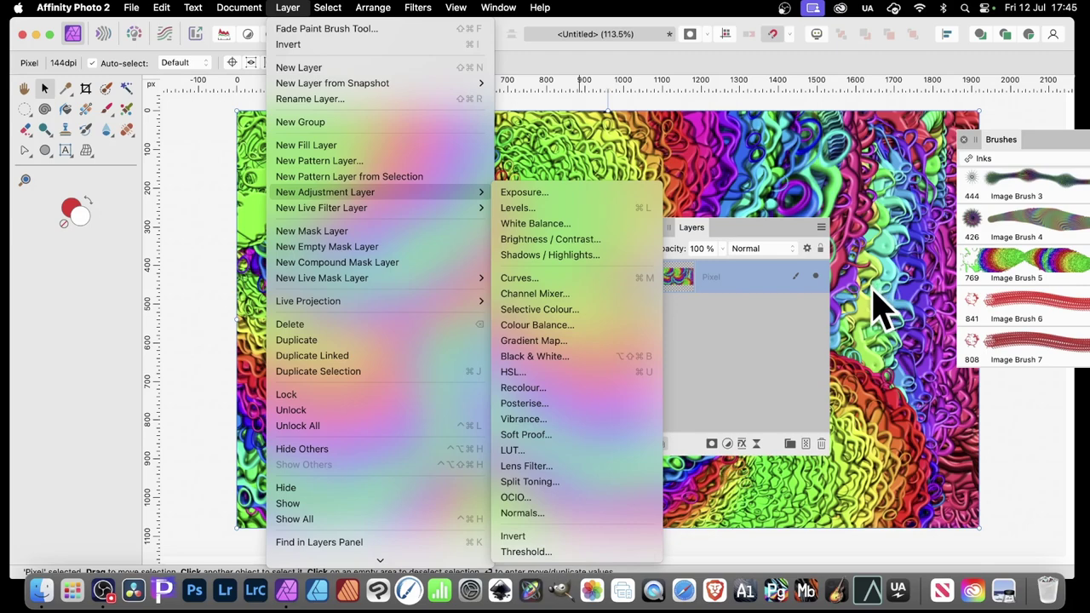
pyautogui.click(535, 356)
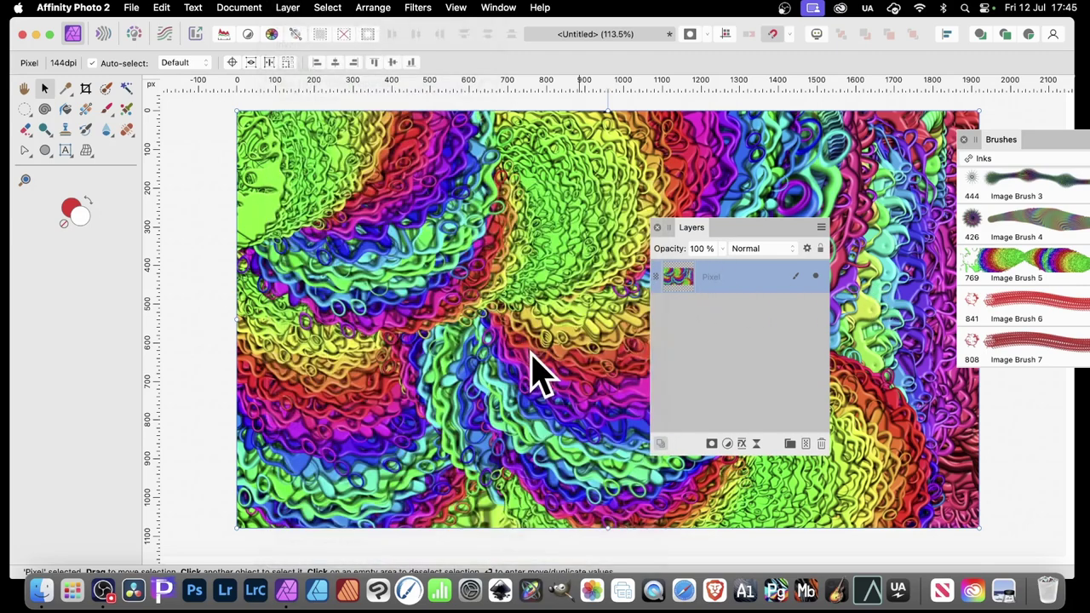
pyautogui.moveTo(937, 308)
pyautogui.mouseDown()
pyautogui.moveTo(406, 281)
pyautogui.moveTo(994, 220)
pyautogui.moveTo(903, 198)
pyautogui.mouseUp()
pyautogui.moveTo(720, 232); pyautogui.dragTo(933, 459)
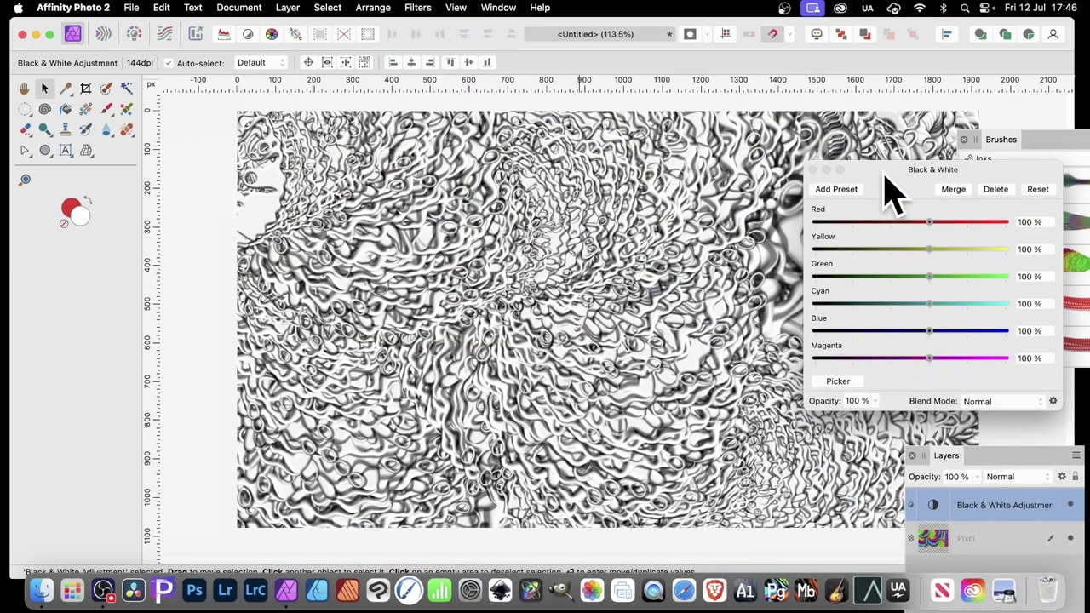
pyautogui.moveTo(886, 175); pyautogui.dragTo(851, 126)
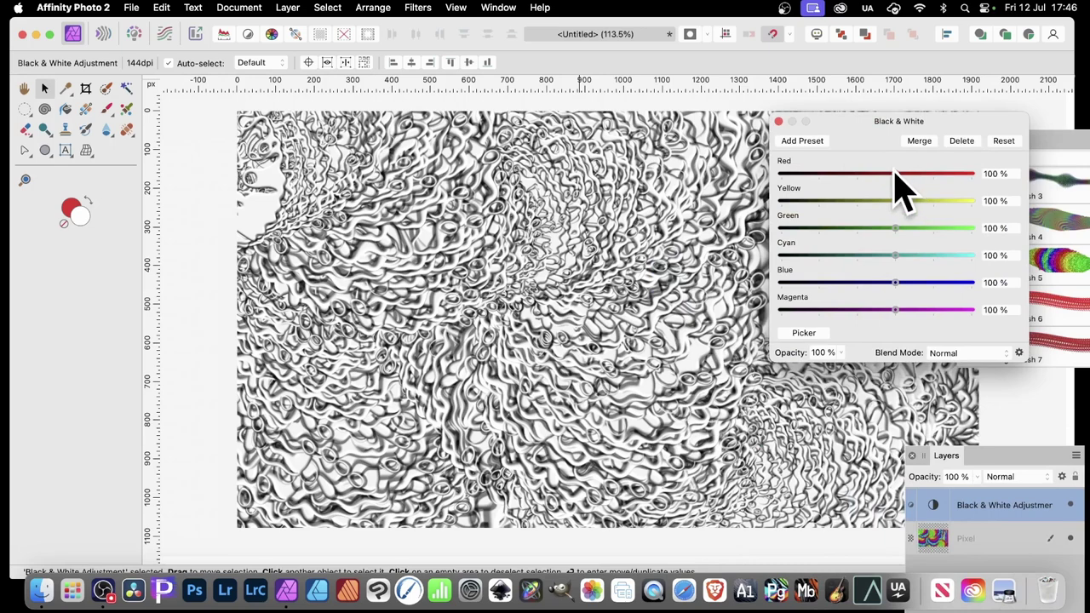
# - Set the Black & White adjustment to Red 39%, Yellow 57%, Cyan 44% and Magenta 57%
pyautogui.moveTo(896, 174); pyautogui.dragTo(869, 186)
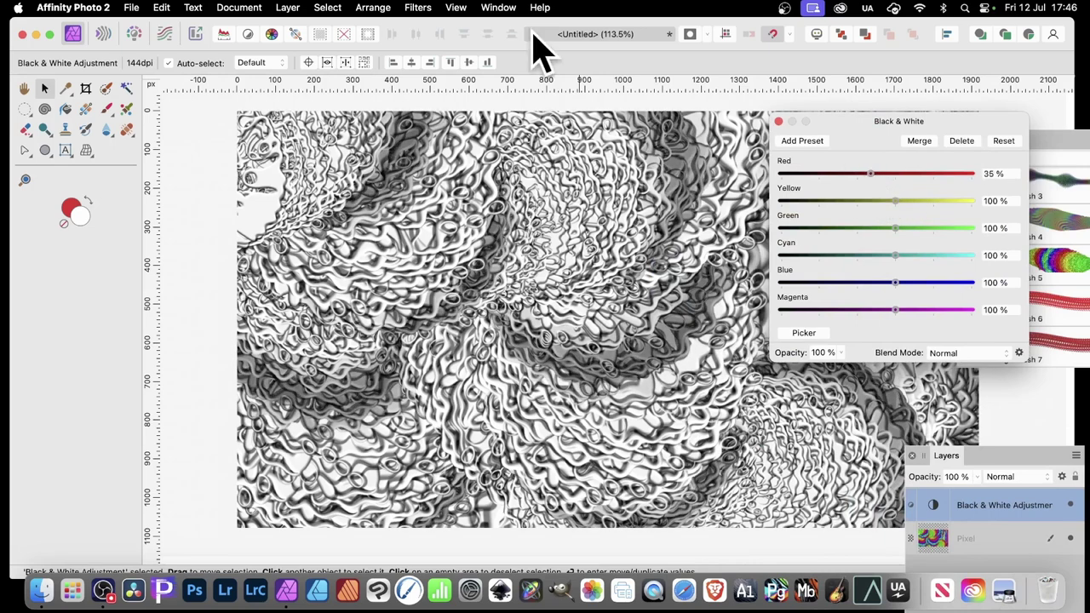
pyautogui.click(499, 8)
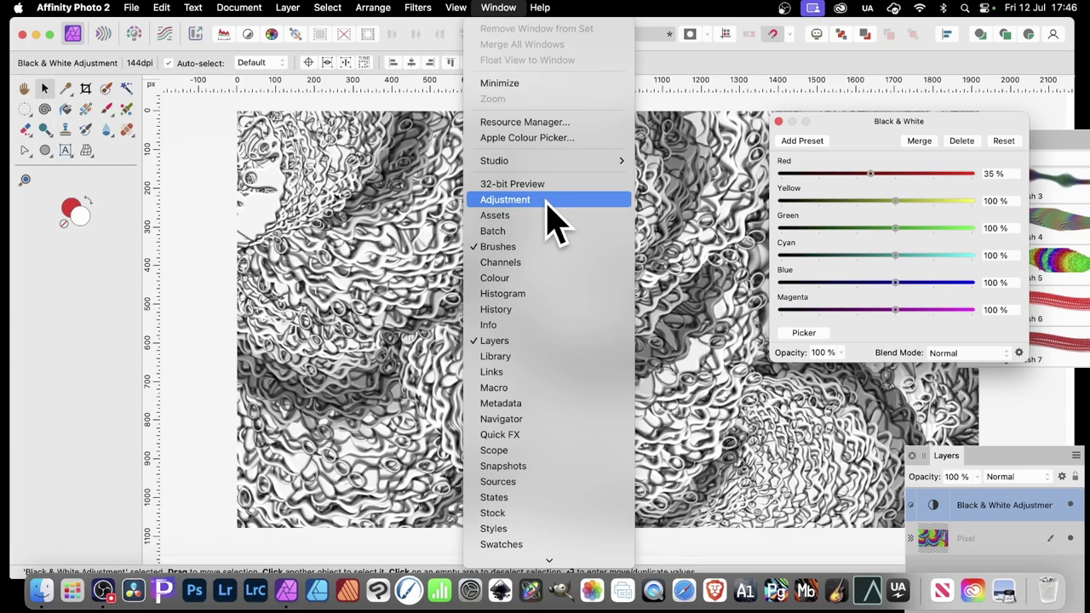
pyautogui.click(945, 232)
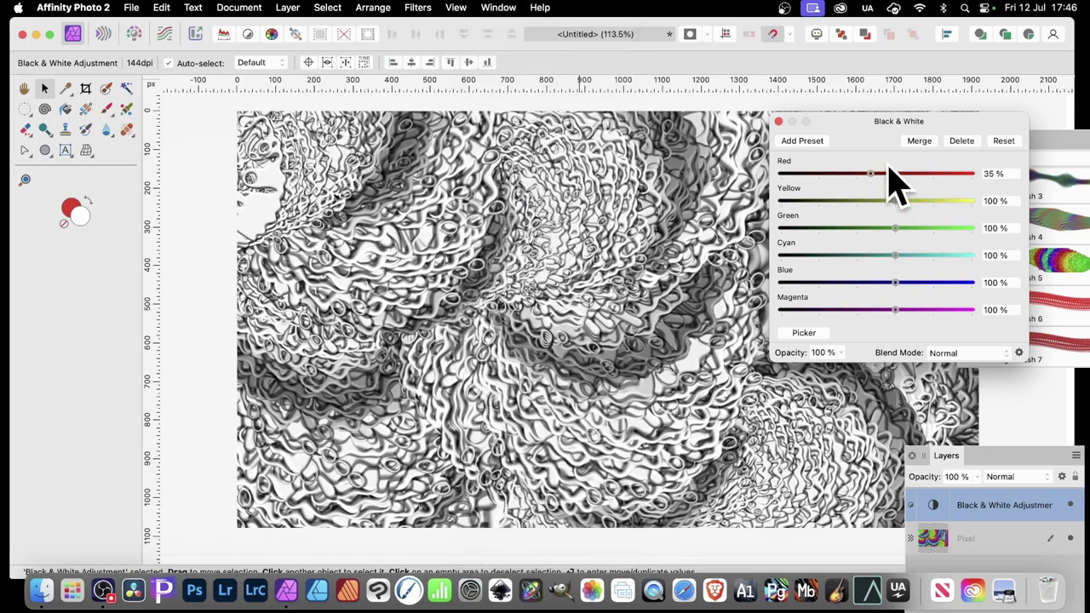
pyautogui.moveTo(873, 179); pyautogui.dragTo(875, 203)
pyautogui.moveTo(894, 256); pyautogui.dragTo(874, 255)
pyautogui.moveTo(895, 310); pyautogui.dragTo(878, 310)
# - Set the Black & White adjustment's blend mode to Contrast Negate and close its settings
pyautogui.click(954, 353)
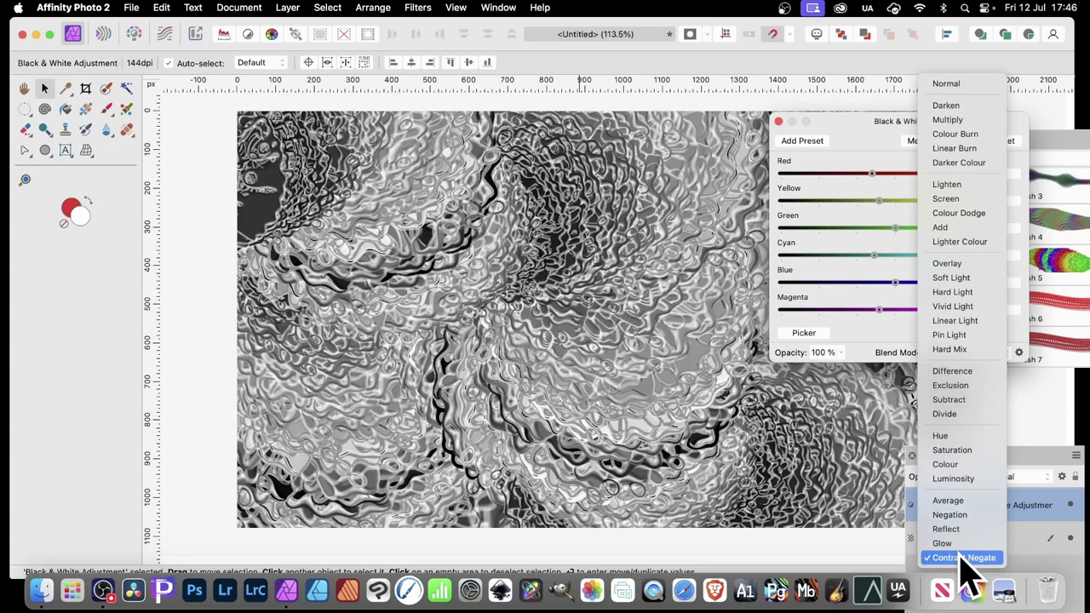
pyautogui.click(965, 562)
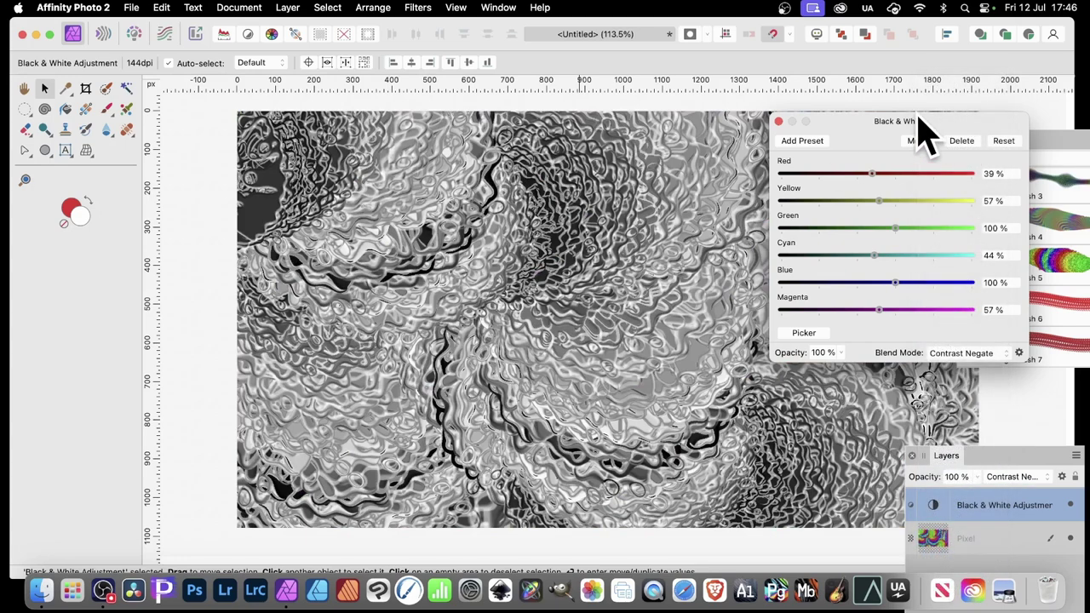
pyautogui.click(777, 122)
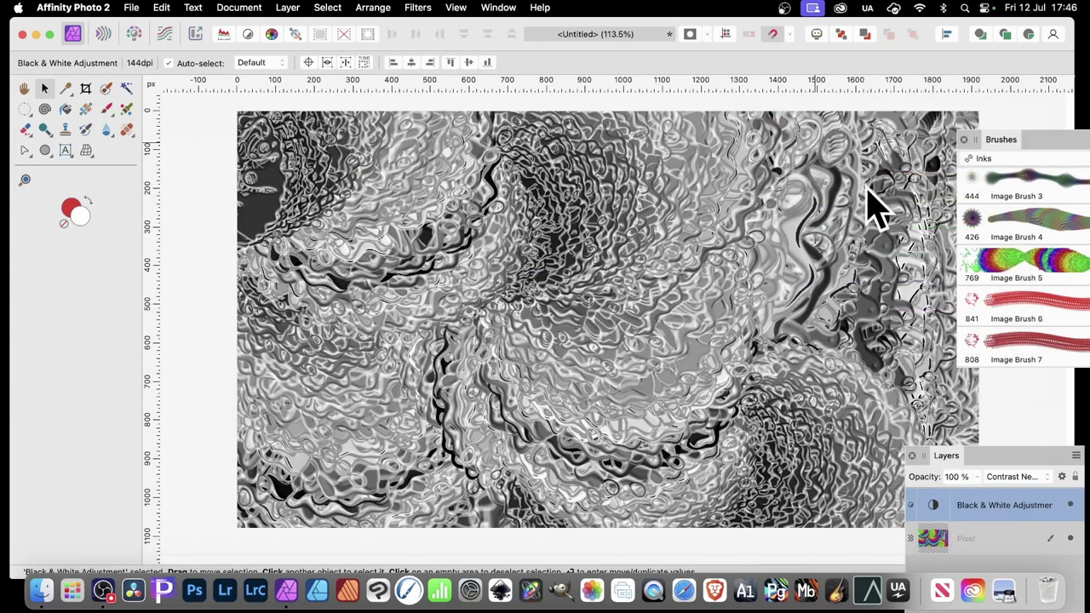
# - Merge the Black & White adjustment down into the Pixel layer
pyautogui.moveTo(994, 457); pyautogui.dragTo(689, 200)
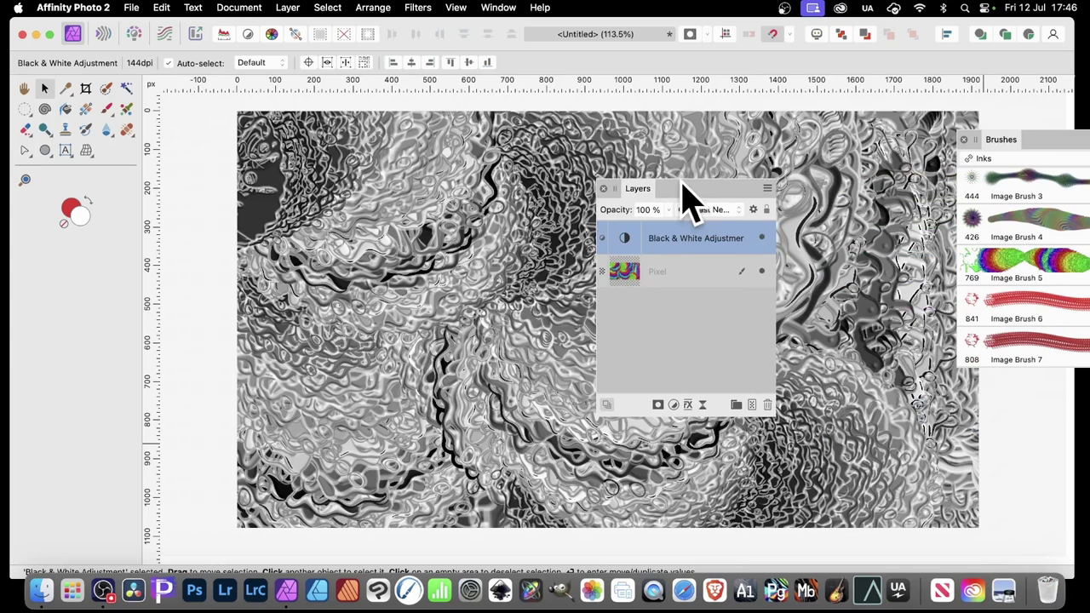
pyautogui.click(288, 8)
pyautogui.scroll(-10, 341, 255)
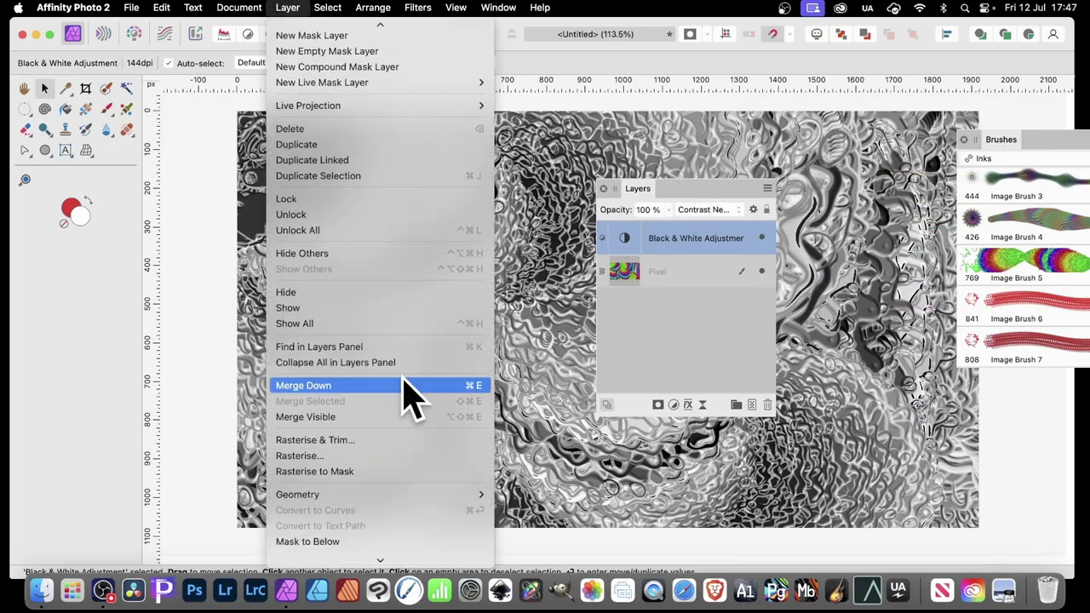
pyautogui.click(304, 385)
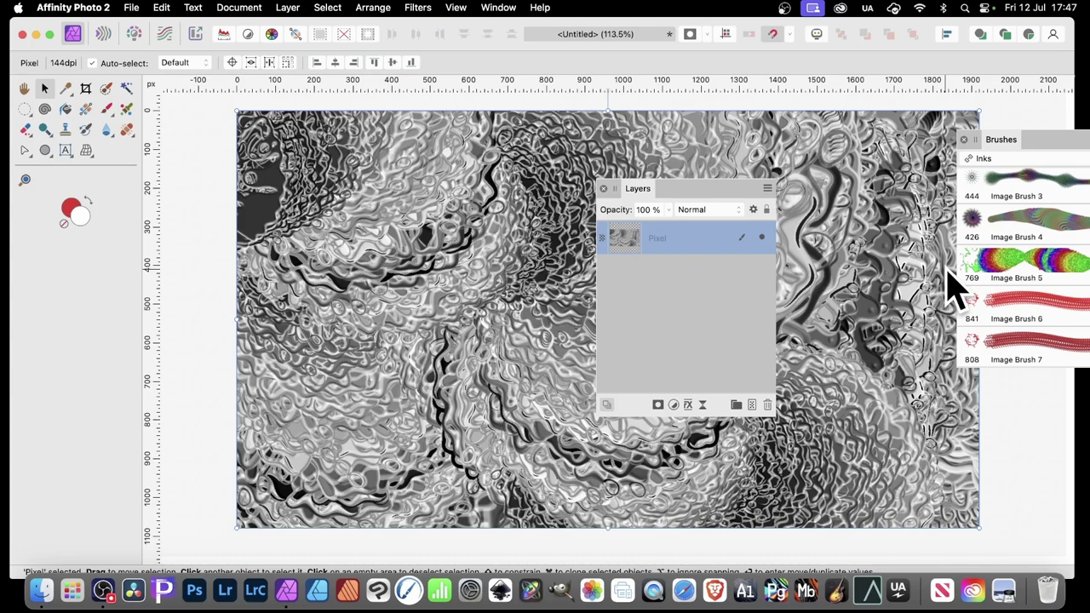
# - Undo the merge and the Black & White adjustment to restore the rainbow colours
pyautogui.press('super+z')
pyautogui.press('super+z')
pyautogui.press('super+z')
pyautogui.press('super+z')
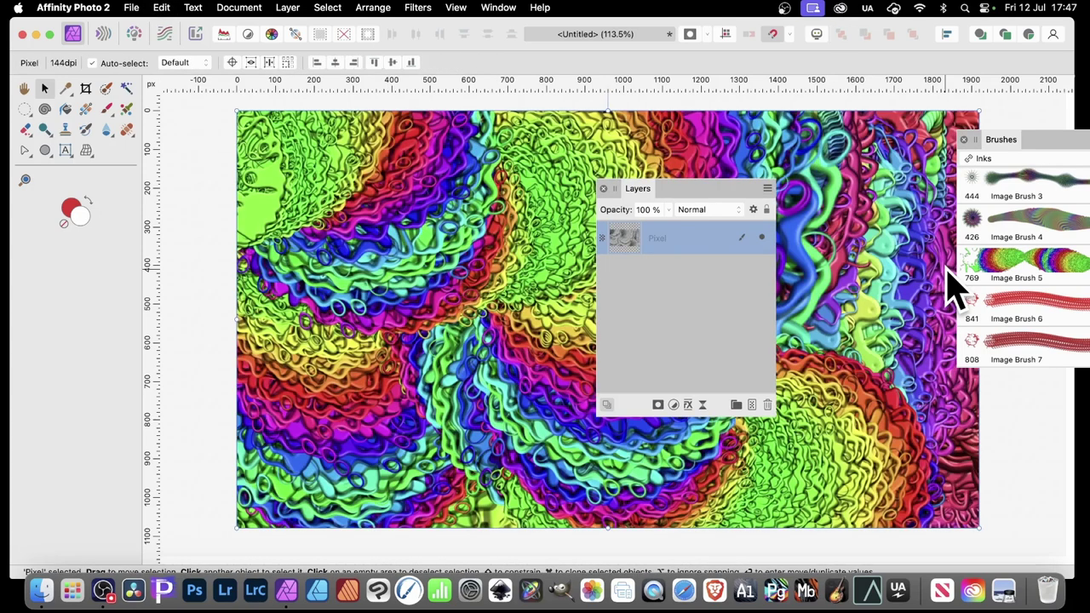
# - Try a Gradient Map adjustment layer with the default red-green-blue gradient over the artwork, and delete it
pyautogui.click(290, 9)
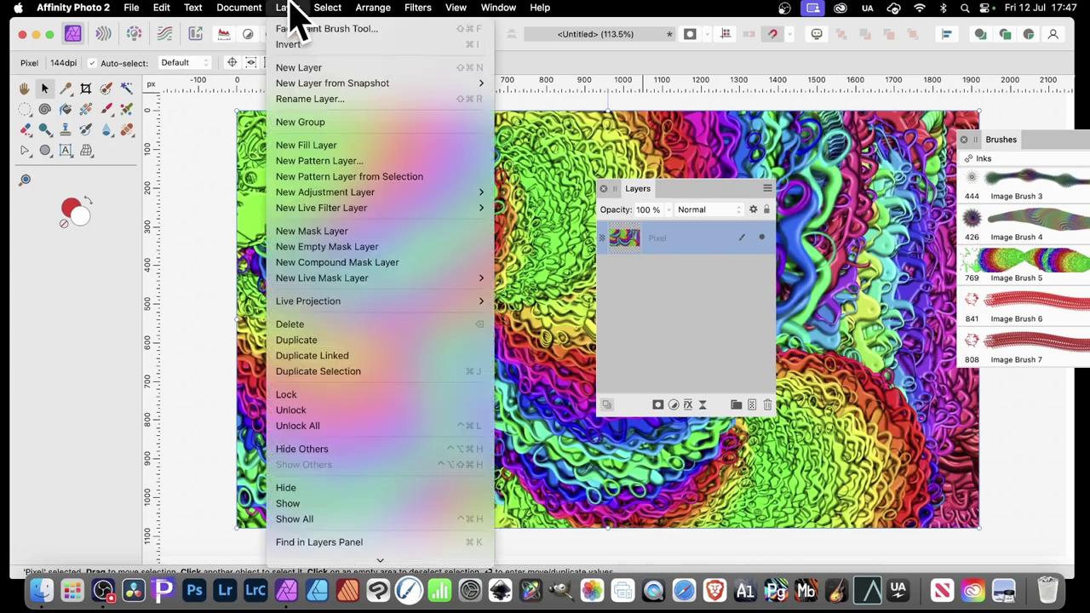
pyautogui.moveTo(312, 191)
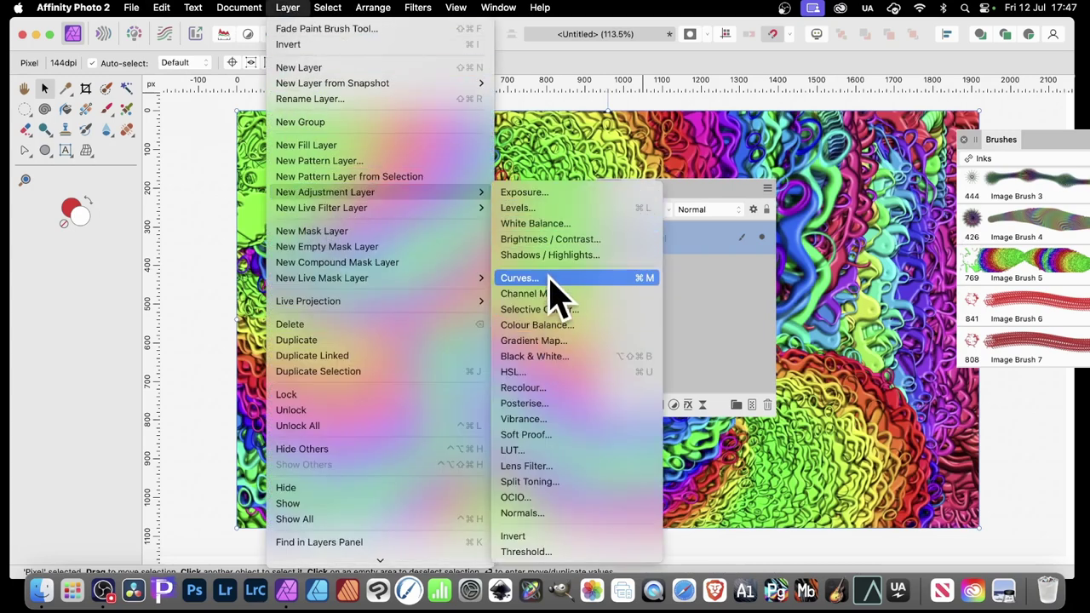
pyautogui.click(565, 343)
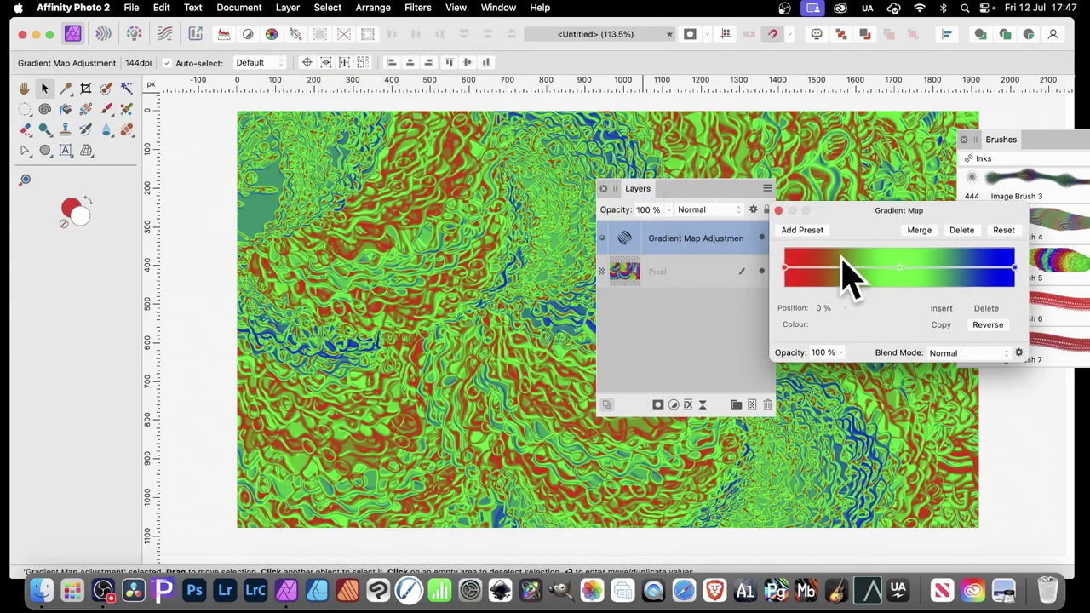
pyautogui.click(897, 268)
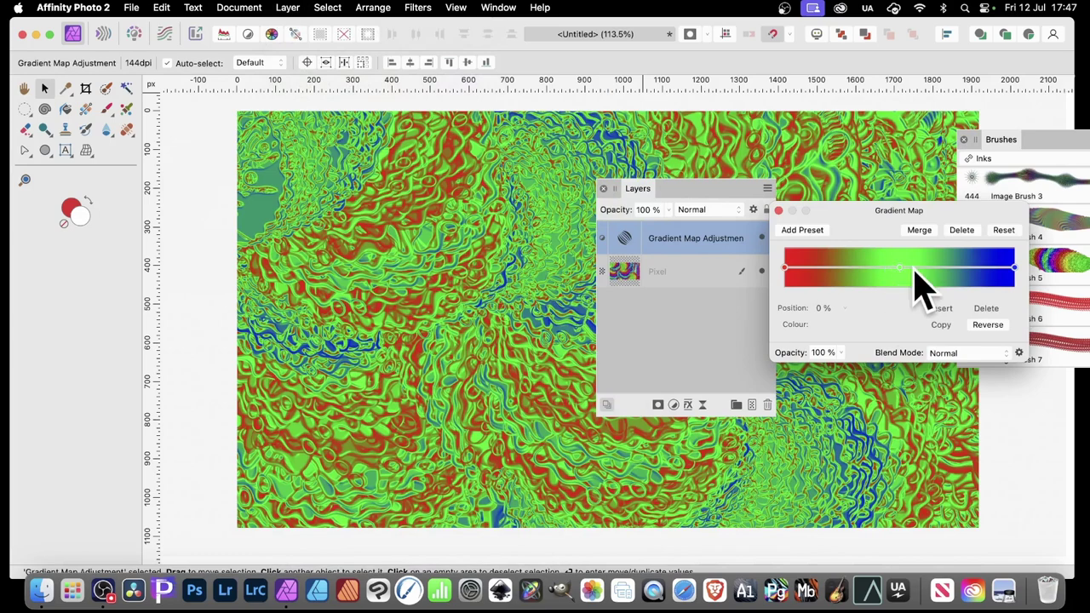
pyautogui.click(778, 211)
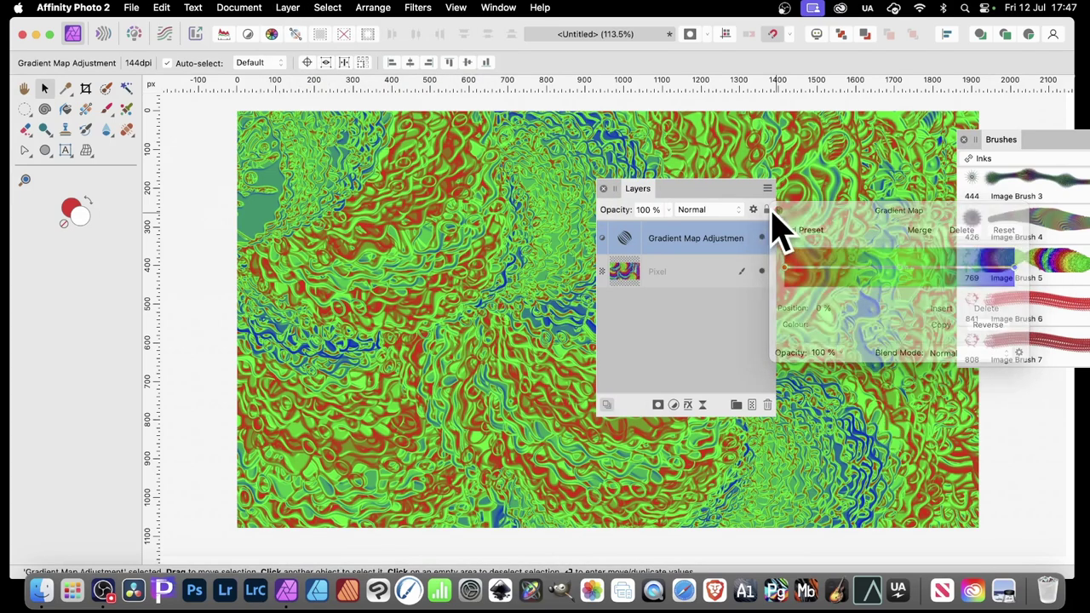
pyautogui.press('Delete')
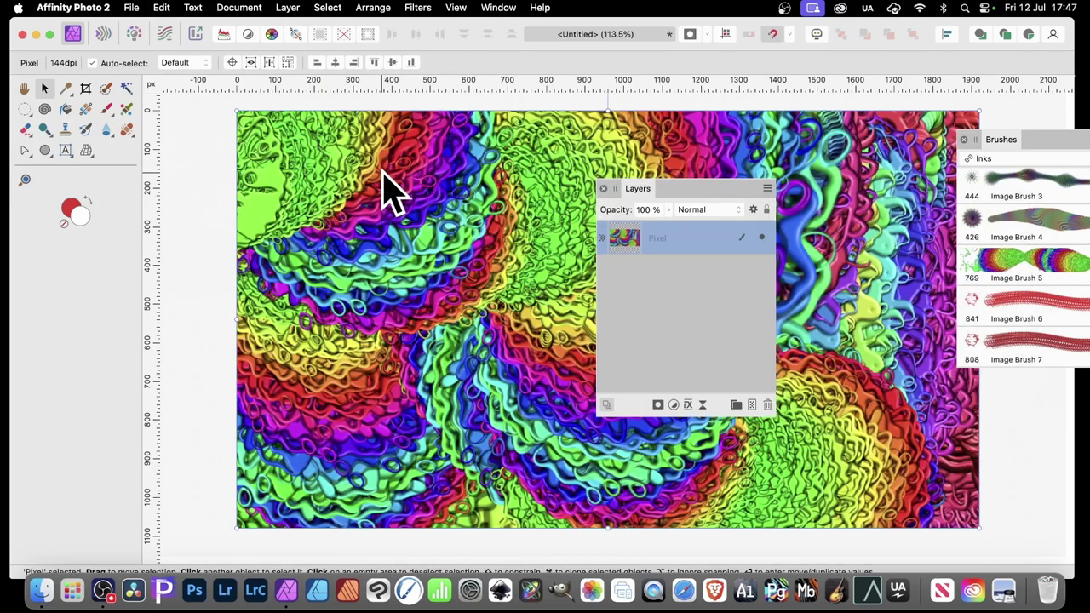
# - Show the Adjustment panel and try the Warm and Cold Black & White presets on the artwork
pyautogui.click(500, 8)
pyautogui.click(528, 201)
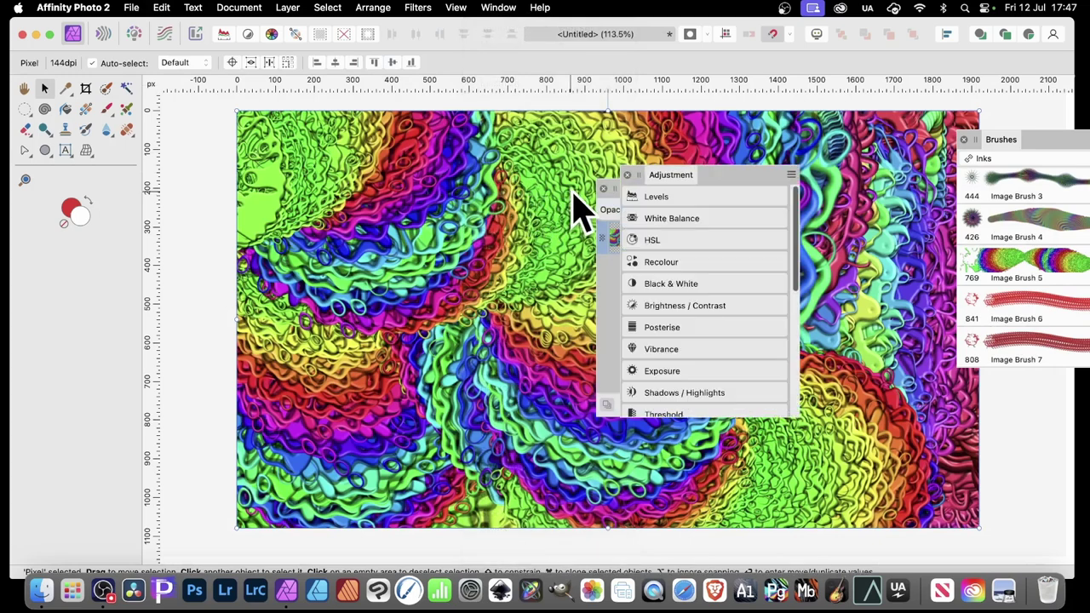
pyautogui.click(669, 286)
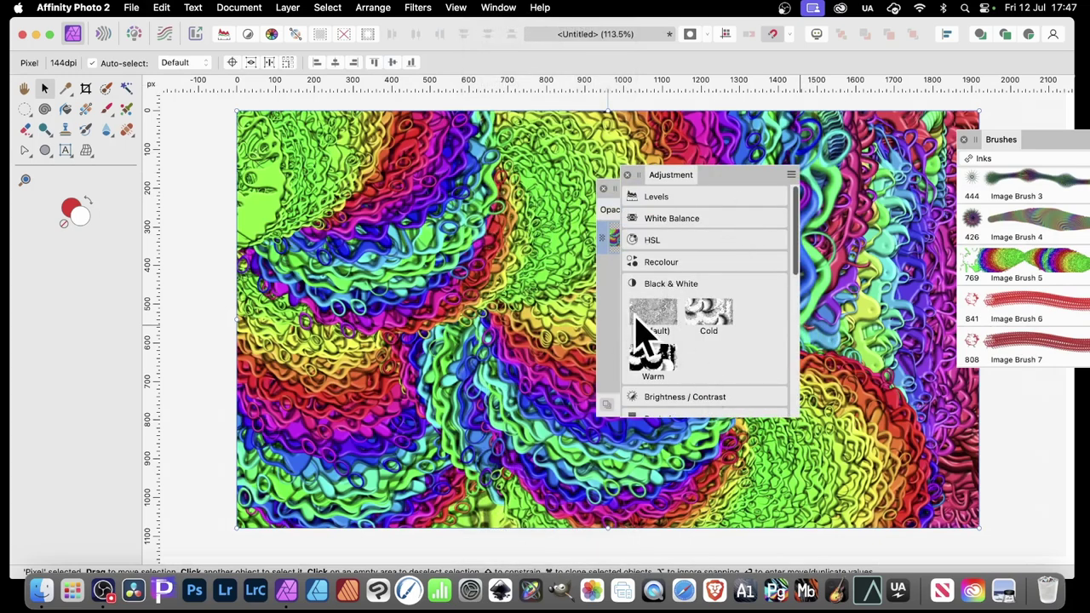
pyautogui.click(672, 370)
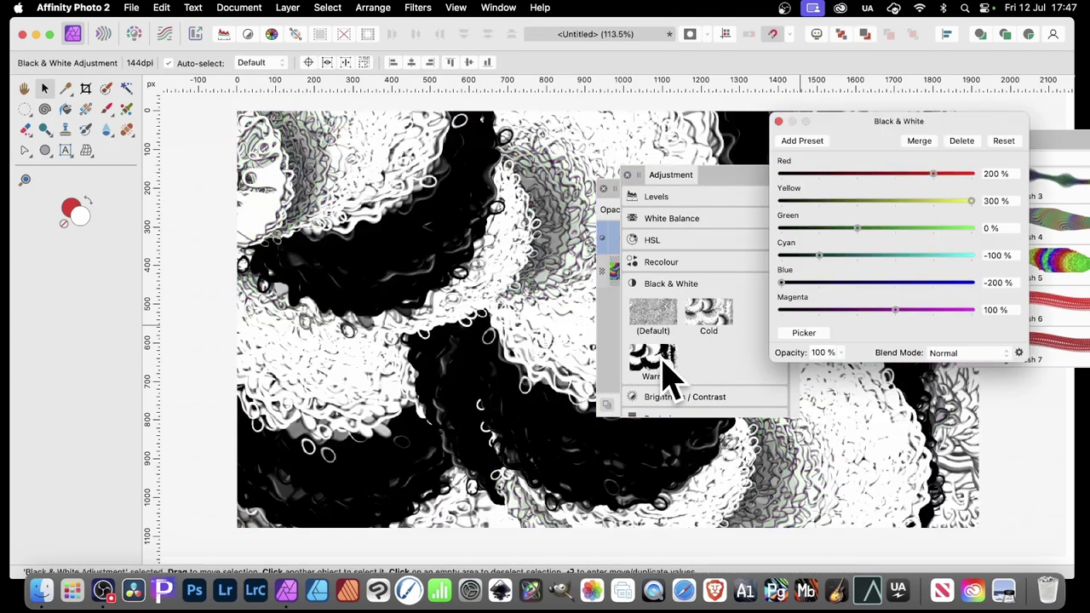
pyautogui.click(718, 322)
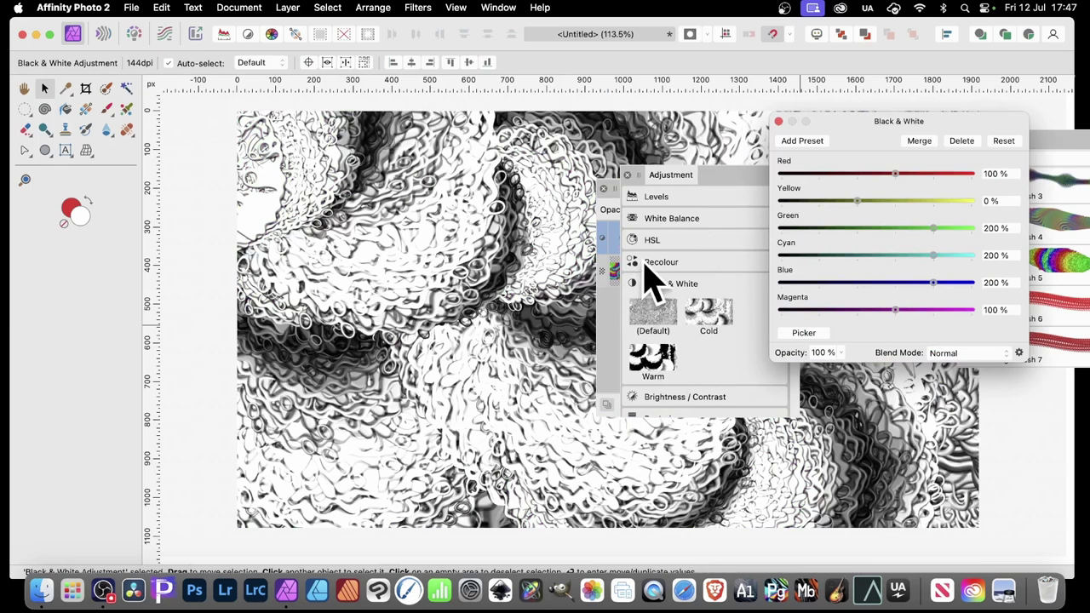
# - Move the Adjustment panel clear of the Layers panel and delete the Black & White adjustment layer
pyautogui.click(672, 187)
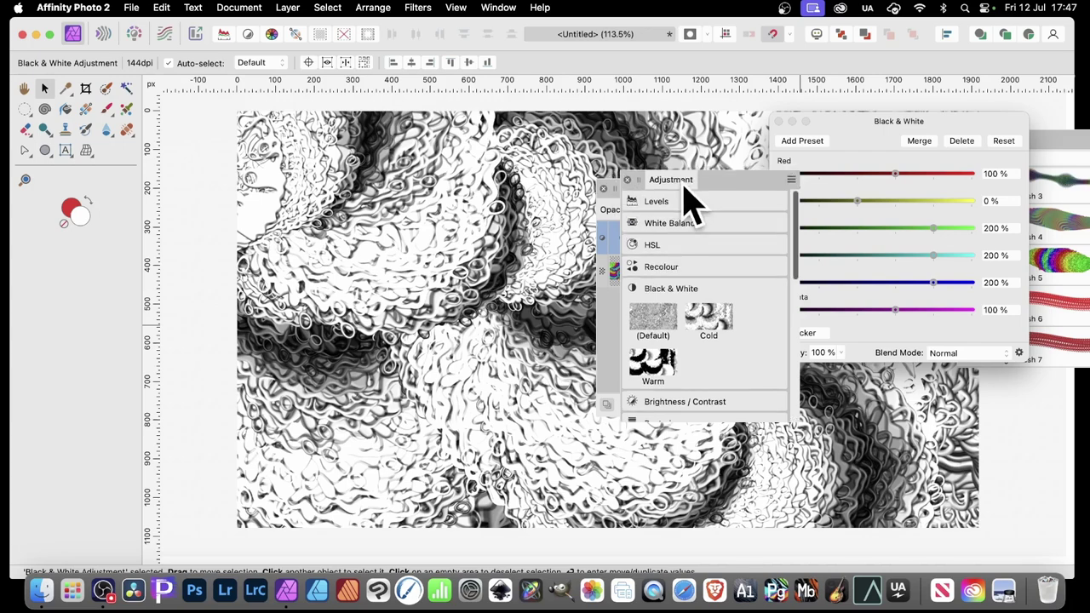
pyautogui.moveTo(686, 181); pyautogui.dragTo(811, 308)
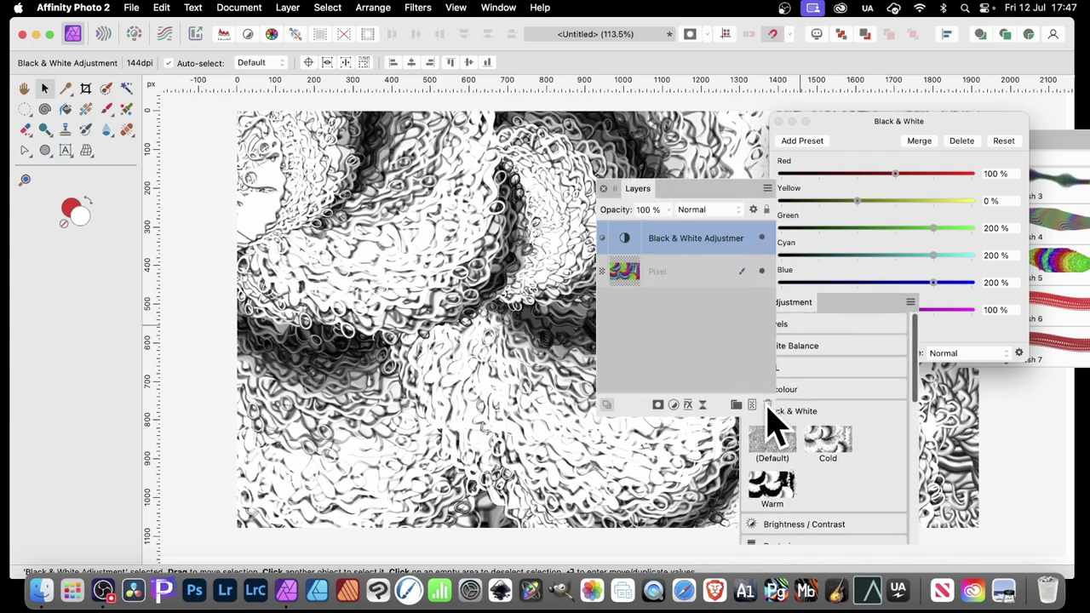
pyautogui.click(768, 406)
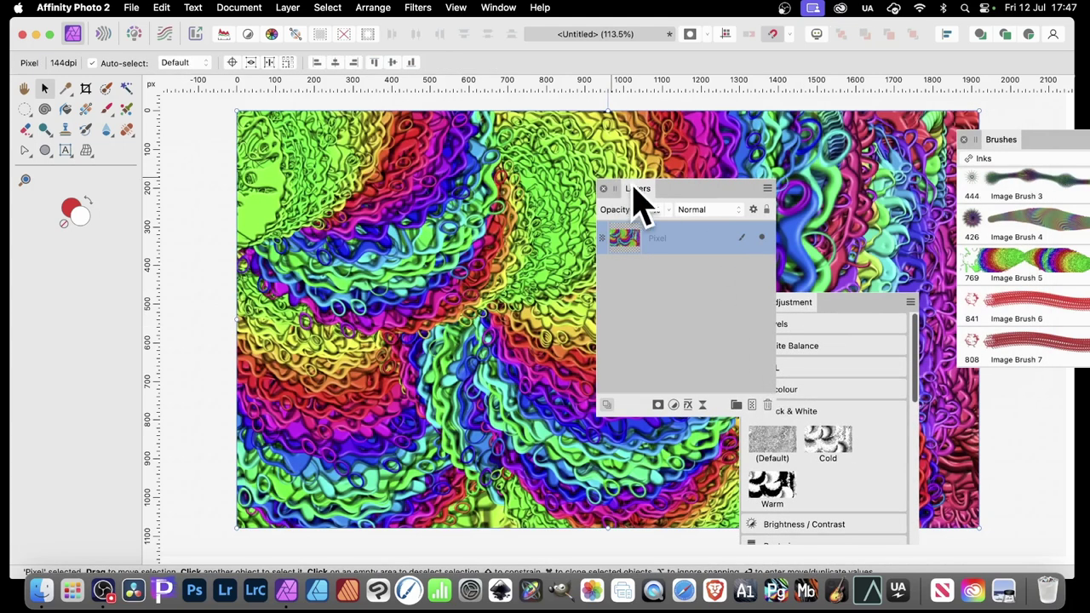
# - Move the Layers panel off the middle of the artwork and repeat the last Deform filter twice on the pixel layer
pyautogui.moveTo(631, 188)
pyautogui.mouseDown()
pyautogui.moveTo(977, 153)
pyautogui.moveTo(894, 170)
pyautogui.mouseUp()
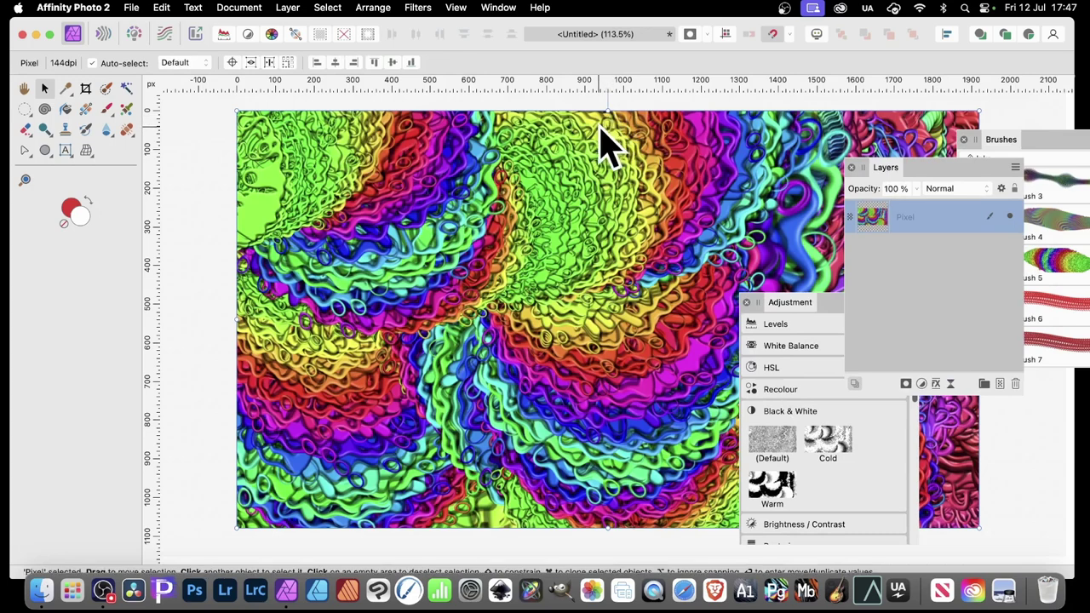
pyautogui.click(416, 7)
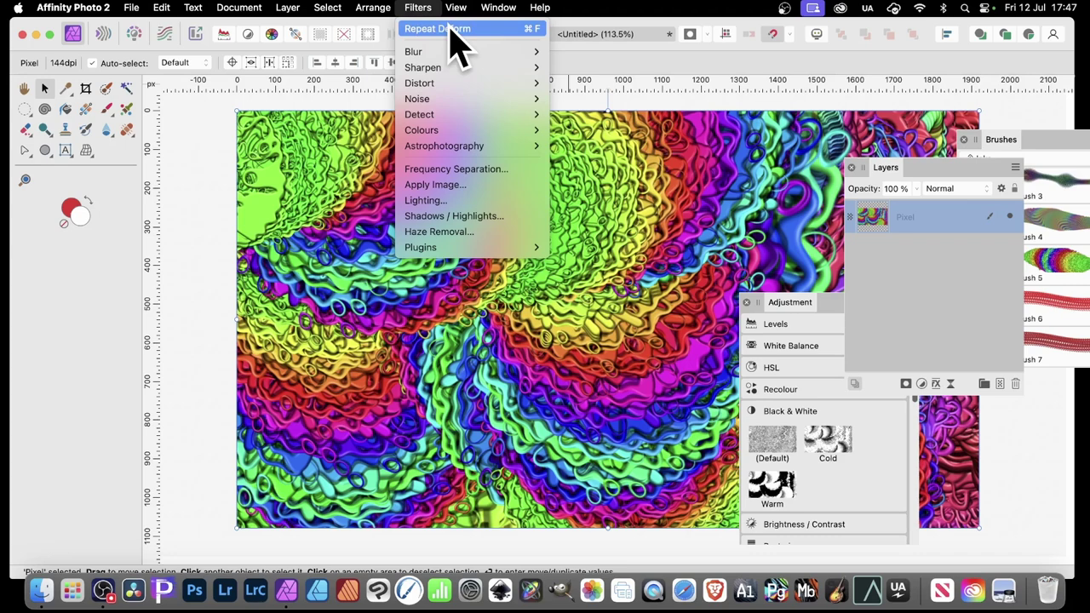
pyautogui.click(449, 30)
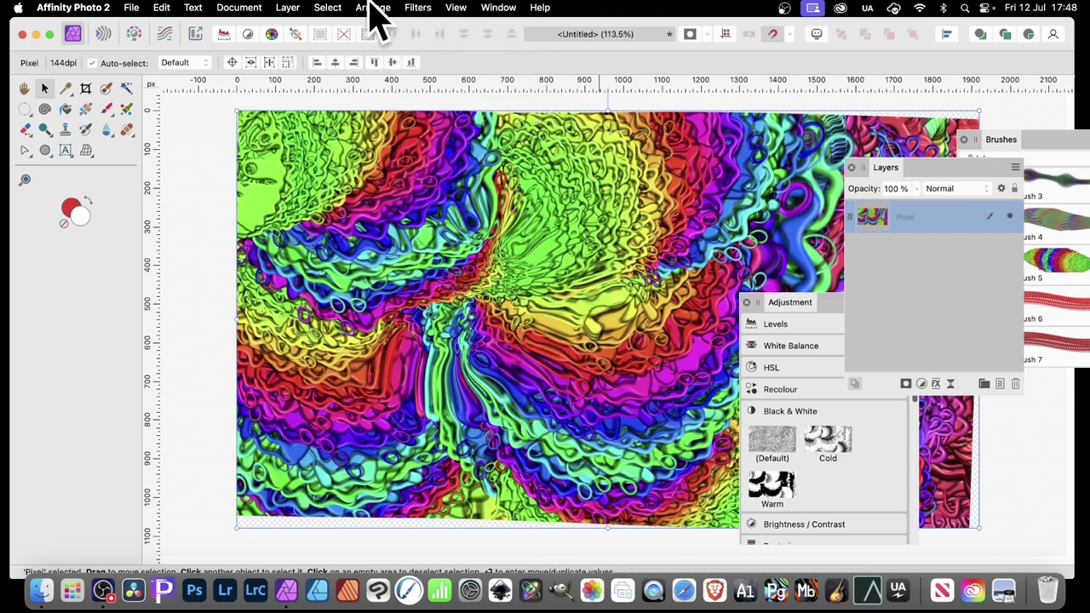
pyautogui.click(418, 8)
pyautogui.click(426, 31)
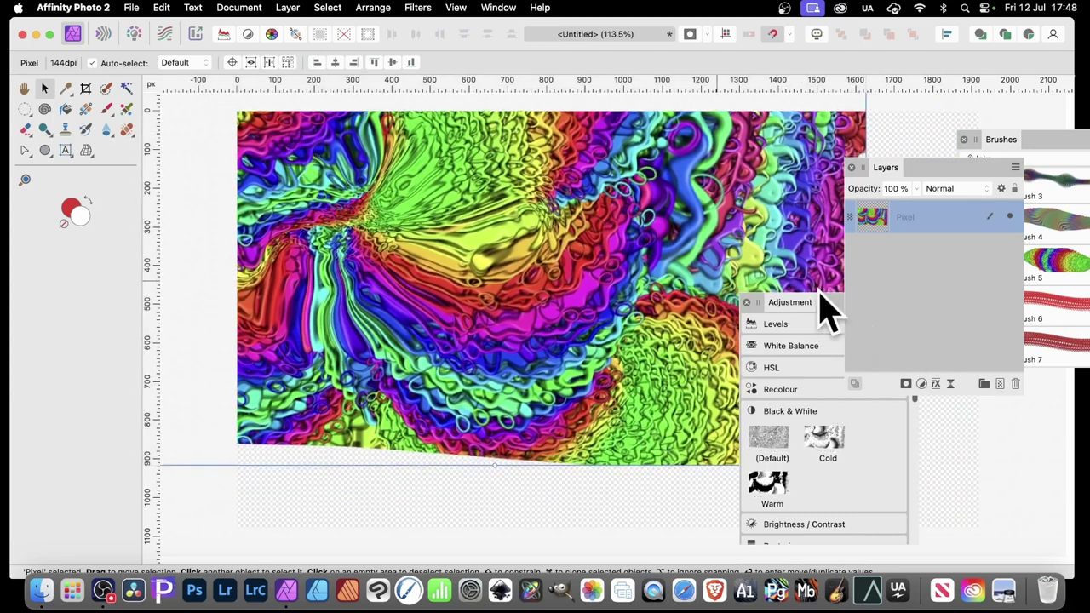
# - Close the Adjustment and Layers panels and enlarge the pixel layer from its lower-right corner to beyond the canvas edges
pyautogui.click(747, 302)
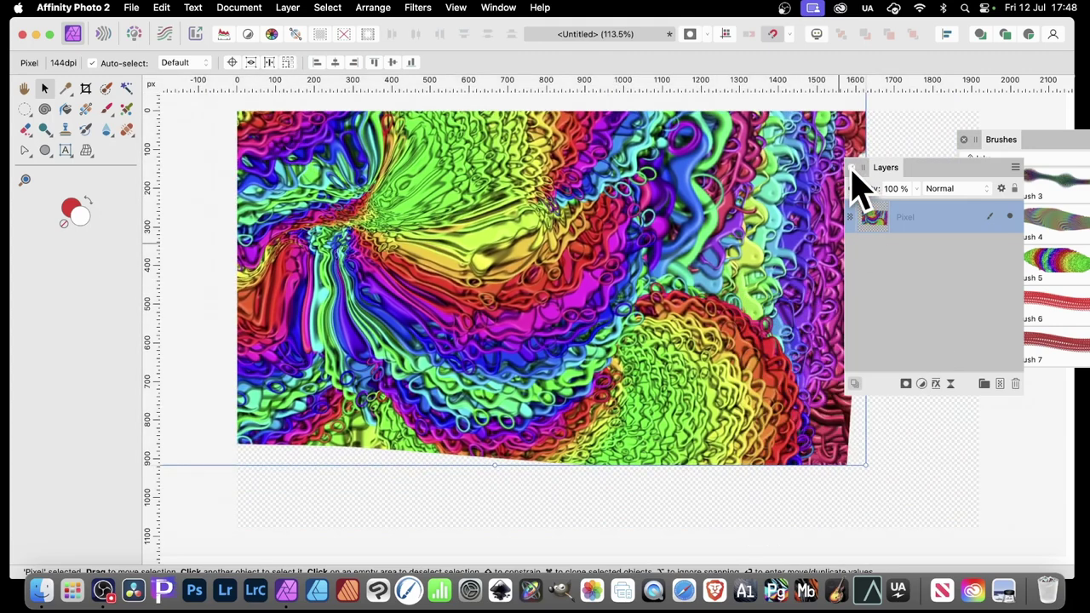
pyautogui.click(853, 169)
pyautogui.moveTo(866, 465); pyautogui.dragTo(1033, 554)
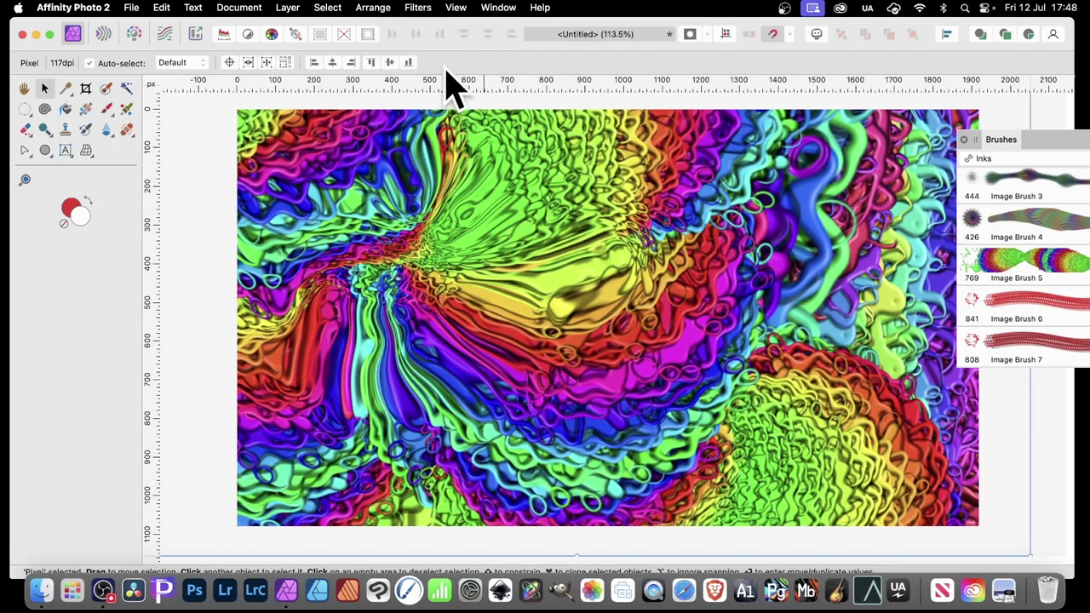
# - Repeat the Deform filter once more on the enlarged artwork and view the list of other Distort filters
pyautogui.click(419, 7)
pyautogui.click(423, 31)
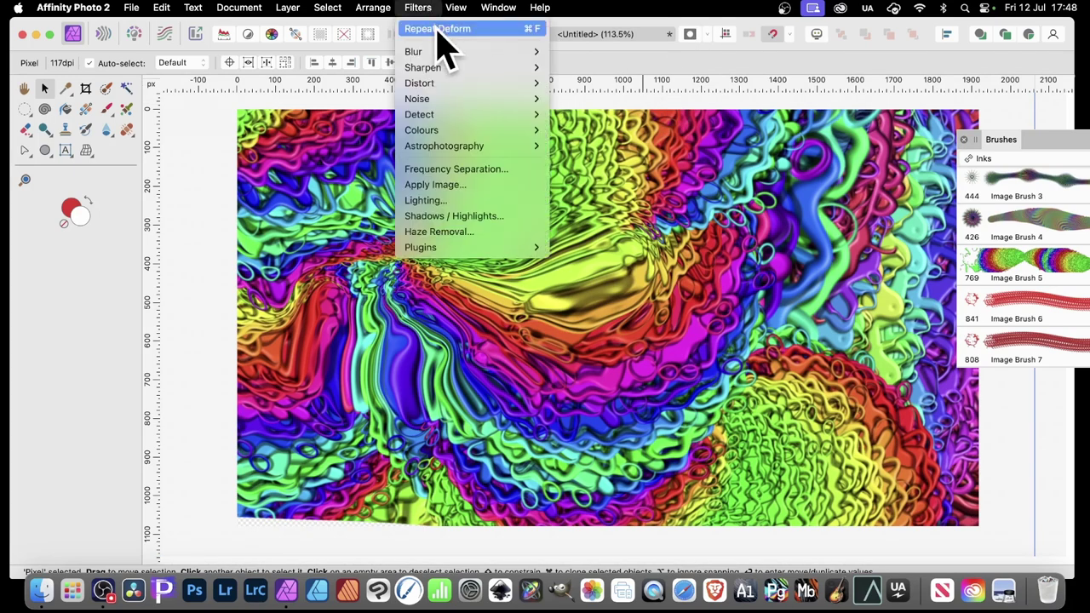
pyautogui.moveTo(465, 85)
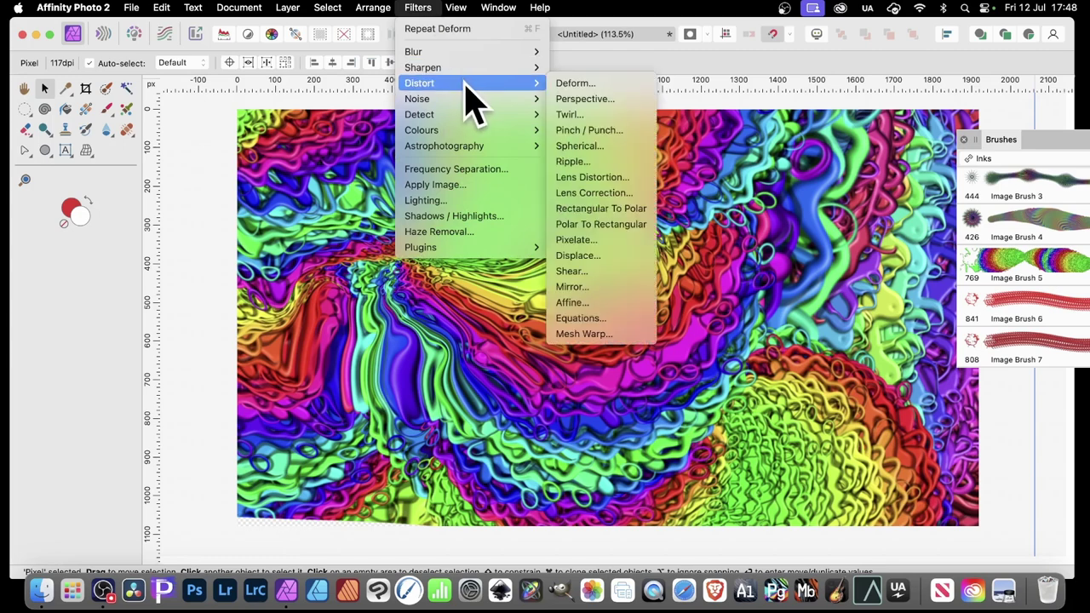
pyautogui.click(984, 123)
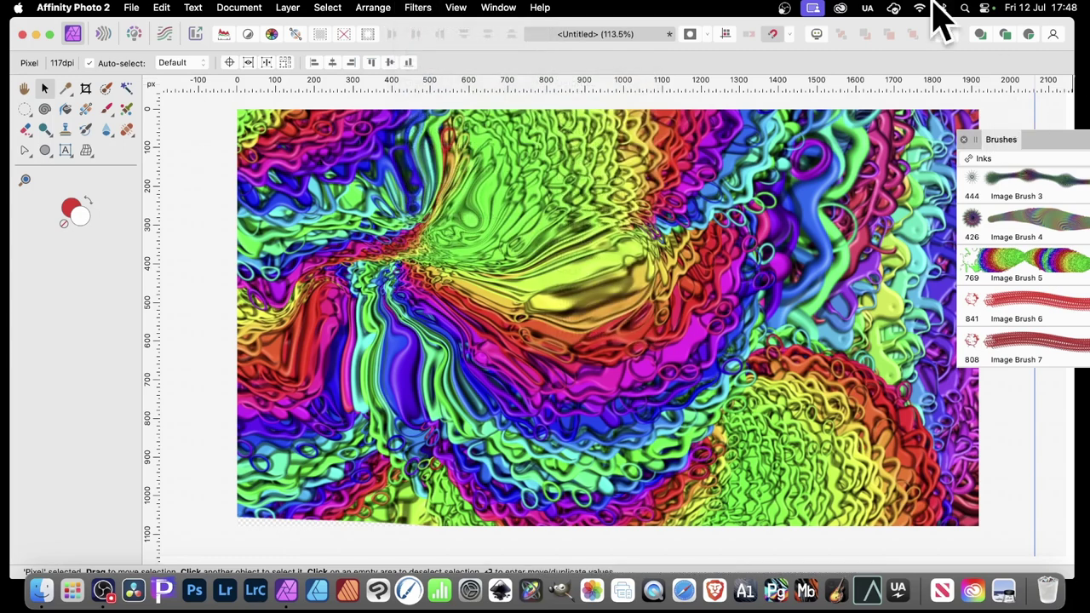